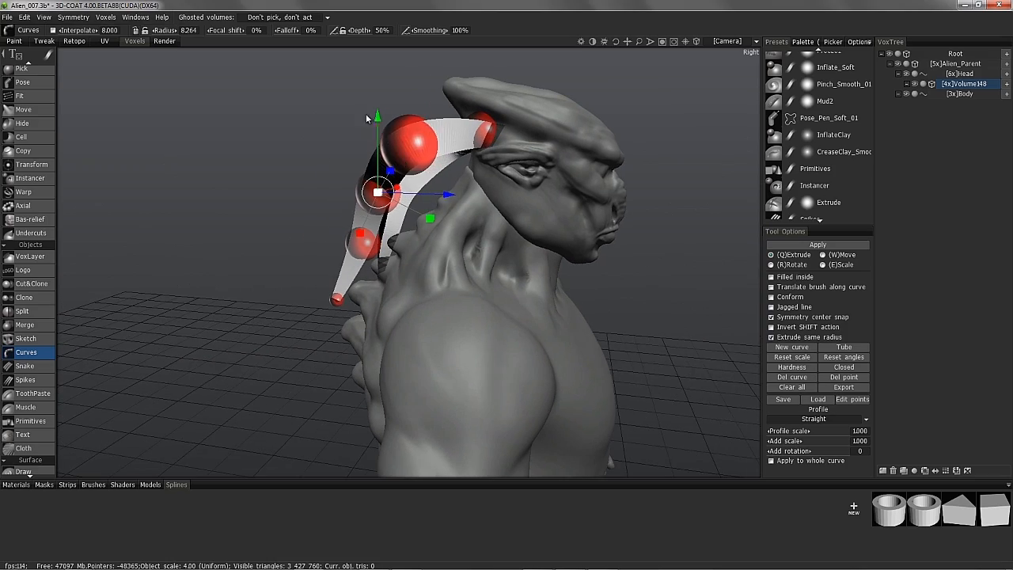
- Drag the top horn curve point left to reshape the arc over the alien's head
alt+drag(409, 73, 496, 268)
alt+middle_drag(496, 268, 488, 266)
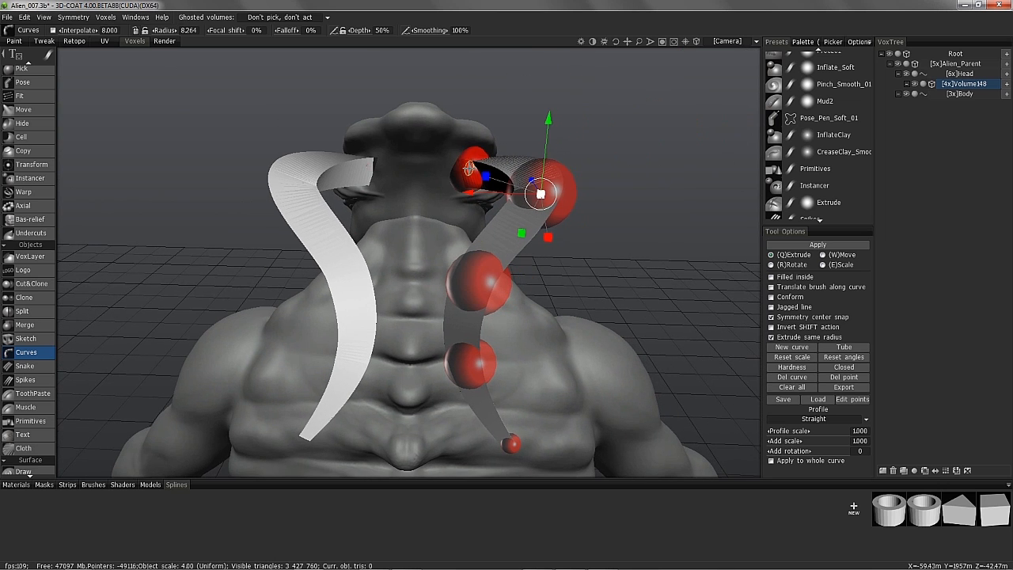
drag(477, 155, 461, 153)
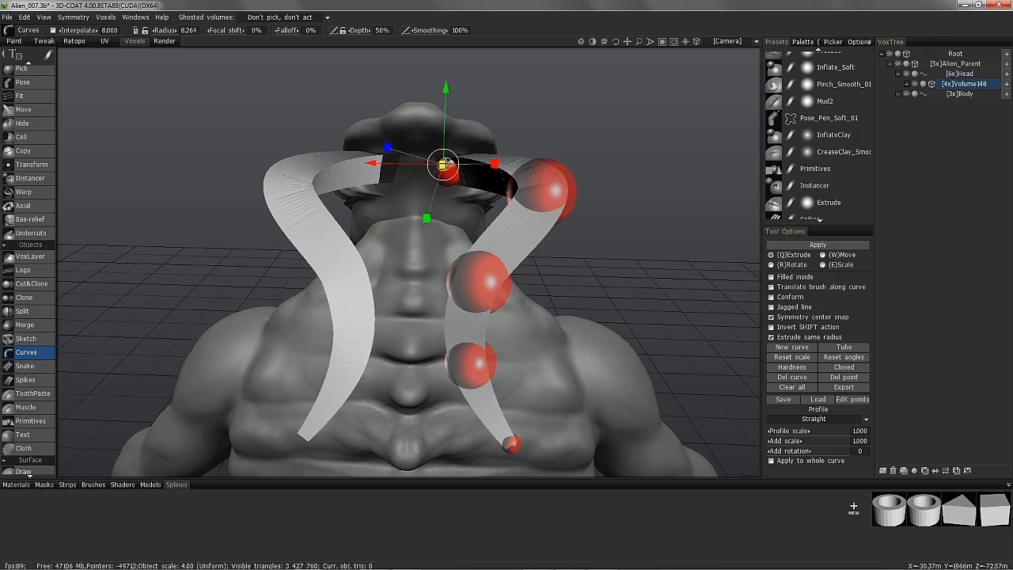
alt+drag(475, 168, 586, 316)
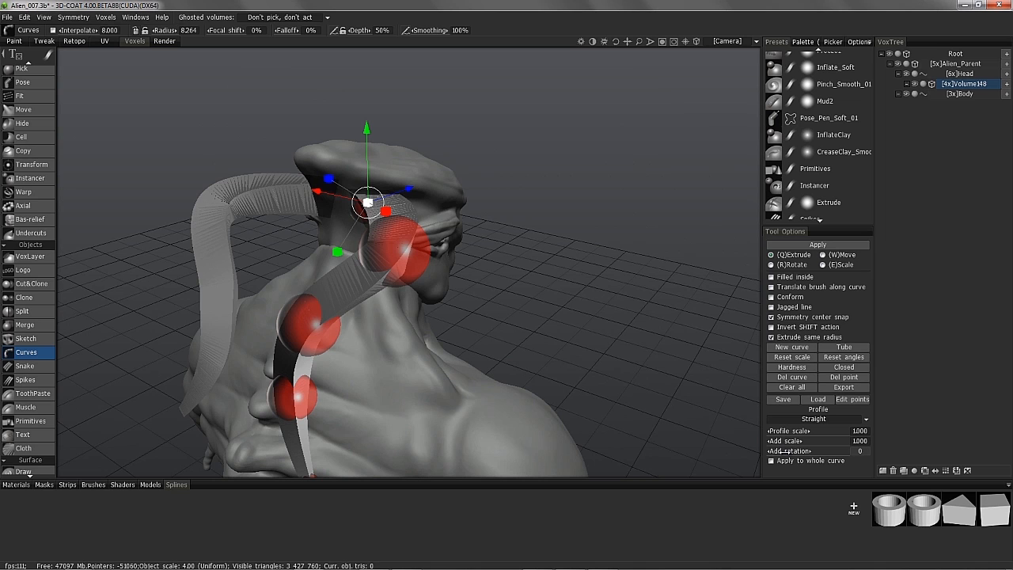
- Twist the horn ribbon with Add rotation 14.4 so it arcs back along the skull
drag(786, 451, 793, 448)
alt+drag(565, 229, 525, 224)
alt+middle_drag(524, 223, 556, 251)
alt+drag(482, 306, 362, 221)
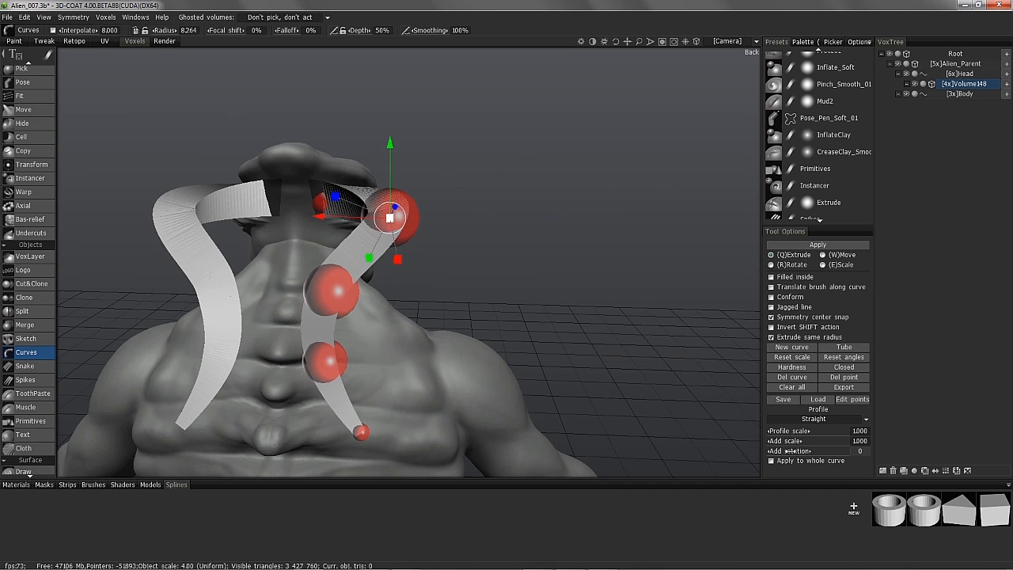
drag(789, 451, 794, 451)
alt+drag(736, 271, 378, 179)
alt+drag(424, 135, 438, 186)
- Select the upper curve point, then test a strong twist on the spline and reset it
click(436, 185)
drag(432, 113, 250, 394)
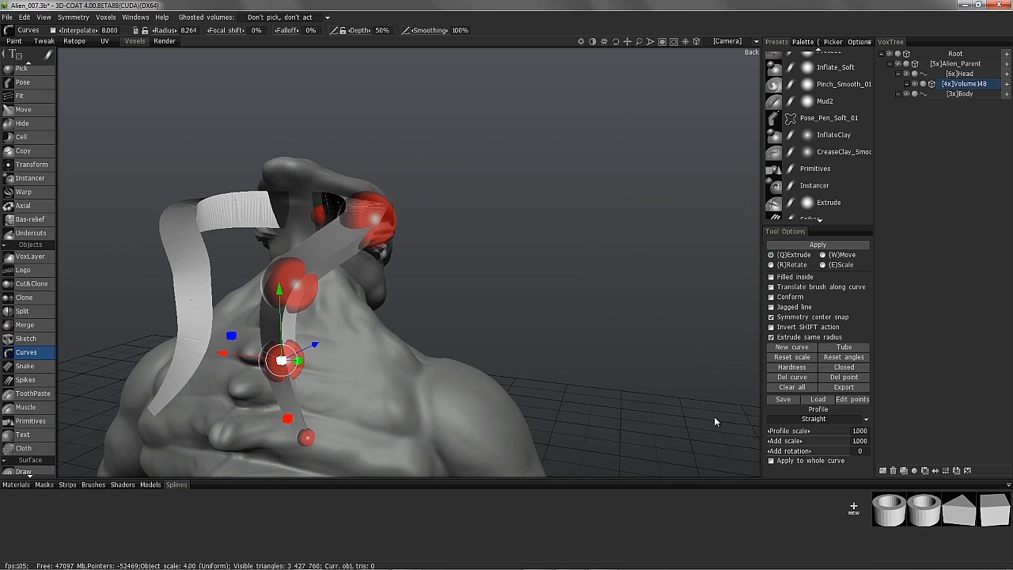
drag(789, 450, 784, 448)
alt+drag(316, 419, 248, 446)
drag(783, 450, 782, 450)
alt+drag(293, 396, 422, 368)
- Select another horn curve point and shift it sideways to the right
click(346, 351)
alt+drag(348, 351, 529, 353)
alt+drag(548, 365, 454, 366)
alt+drag(443, 307, 475, 306)
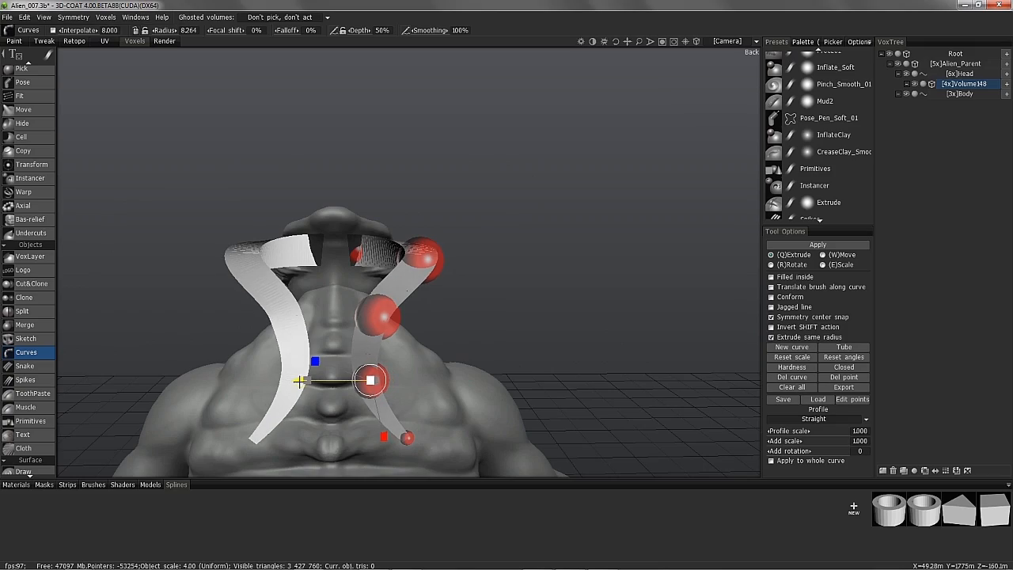
drag(299, 381, 329, 381)
alt+drag(748, 316, 402, 257)
alt+middle_drag(402, 258, 570, 265)
alt+drag(238, 158, 332, 142)
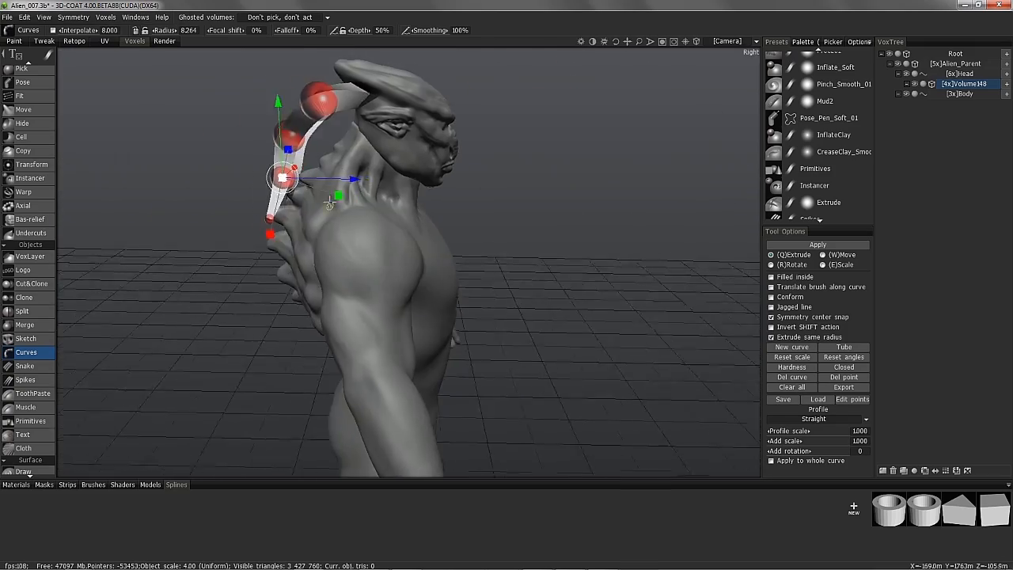
alt+middle_drag(333, 143, 445, 168)
mouse_move(445, 168)
alt+mouse_down()
mouse_move(306, 155)
mouse_move(452, 183)
alt+mouse_up()
- Nudge the second curve point left and in depth so the horn sweeps back
click(321, 161)
alt+middle_drag(452, 183, 445, 214)
mouse_move(444, 213)
alt+mouse_down()
mouse_move(583, 193)
mouse_move(438, 206)
alt+mouse_up()
drag(505, 211, 502, 211)
alt+drag(502, 211, 578, 206)
alt+middle_drag(578, 206, 752, 218)
drag(567, 225, 557, 226)
alt+middle_drag(613, 241, 447, 239)
alt+drag(447, 239, 463, 273)
drag(291, 205, 284, 207)
alt+drag(316, 249, 237, 258)
alt+drag(394, 262, 507, 269)
alt+middle_drag(282, 253, 486, 267)
alt+drag(486, 266, 409, 191)
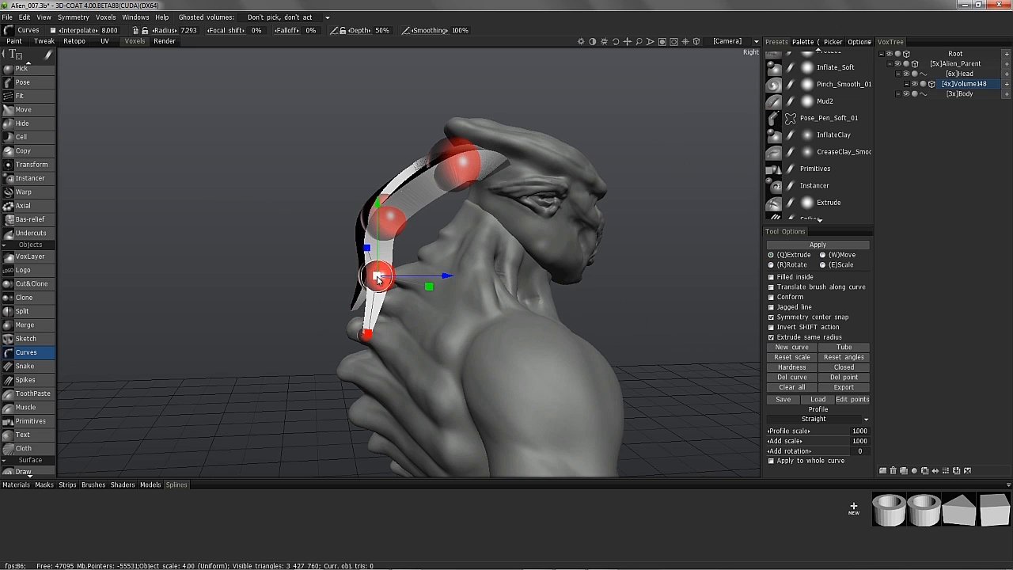
- Insert a control point near the horn's upper bend and select a lower point
click(416, 195)
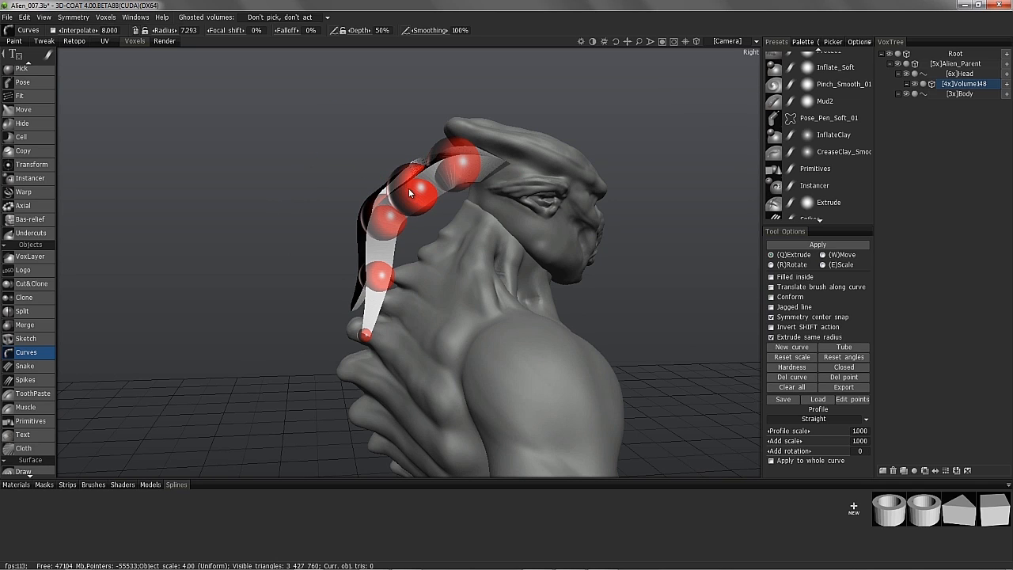
drag(383, 172, 350, 277)
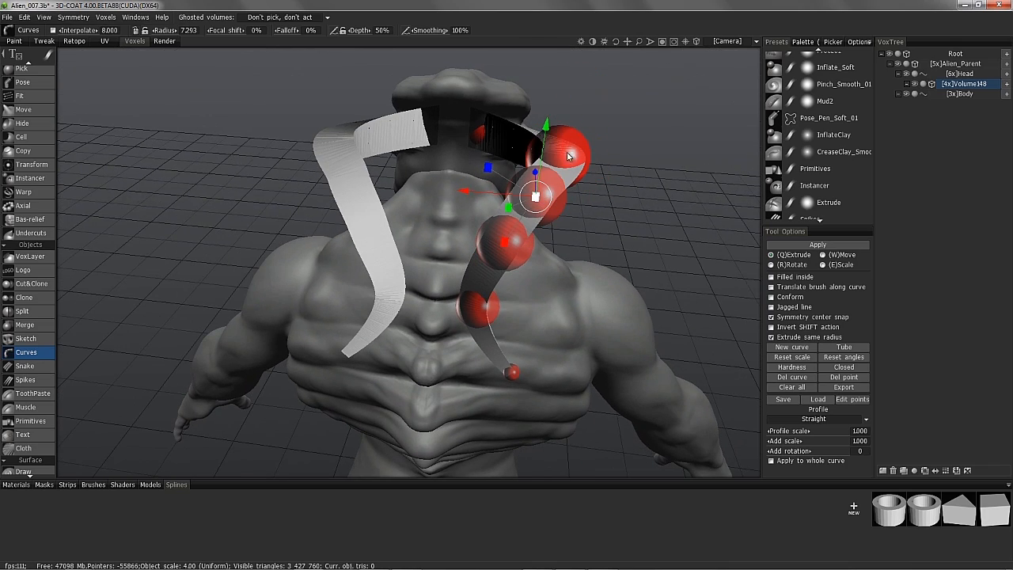
click(493, 243)
- Add a new point on the horn curve and nudge the first two points into place
alt+drag(436, 236, 389, 262)
scroll(388, 260, up, 1)
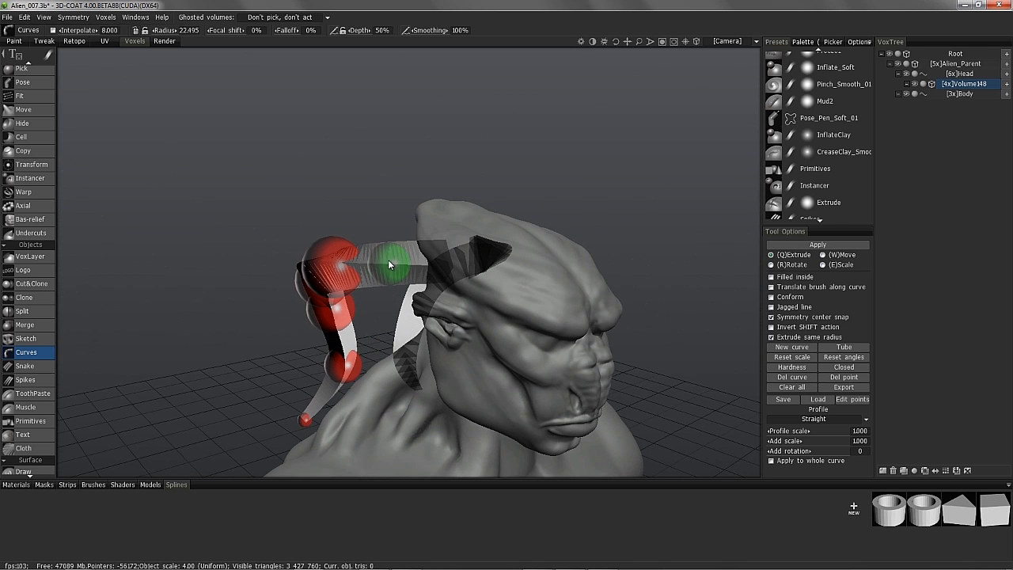
click(387, 264)
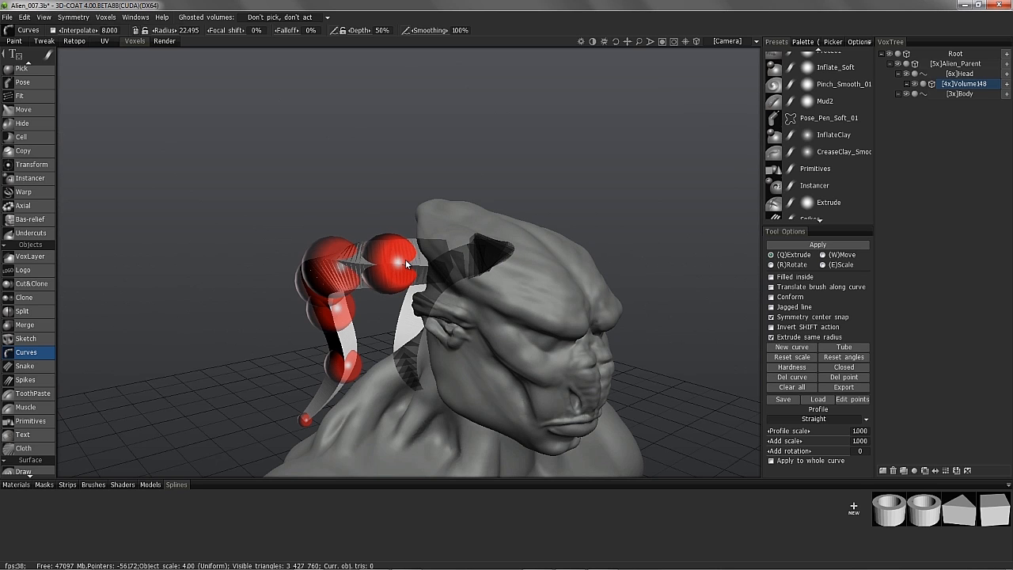
middle_drag(318, 224, 509, 276)
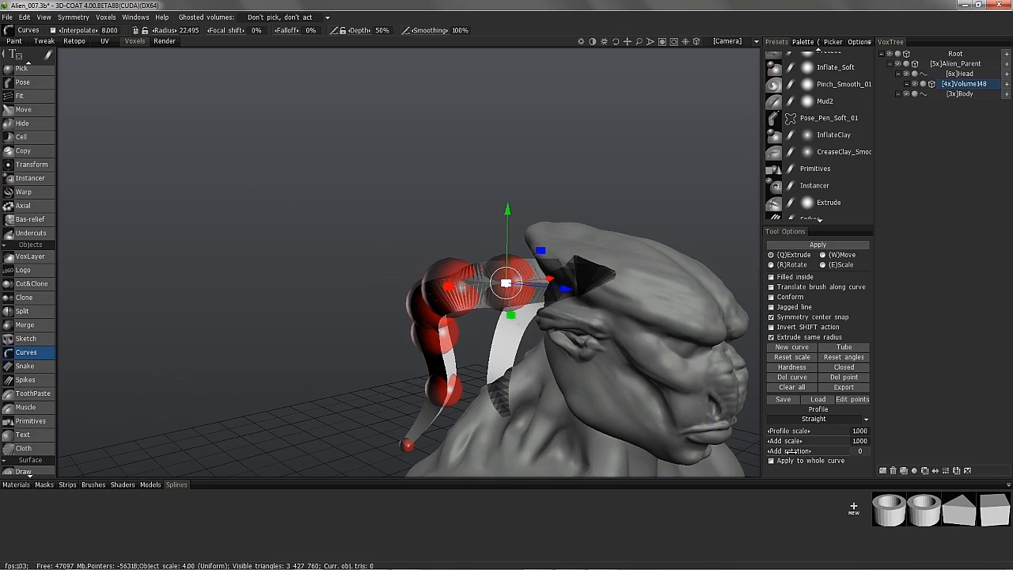
middle_drag(509, 261, 532, 277)
mouse_move(534, 274)
mouse_down()
mouse_move(551, 269)
mouse_move(544, 263)
mouse_up()
middle_drag(515, 333, 573, 413)
drag(573, 413, 563, 402)
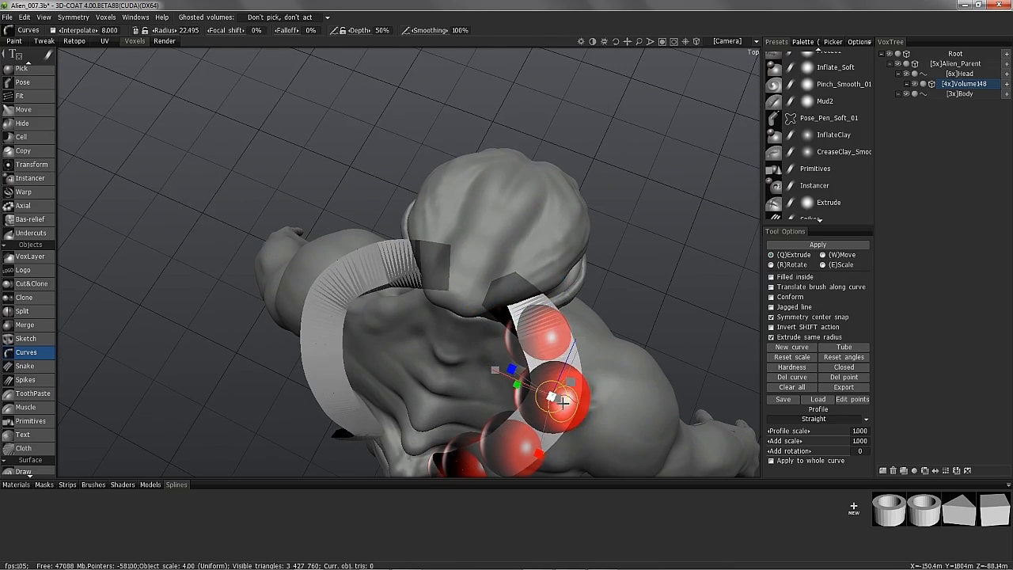
middle_drag(563, 403, 522, 289)
- Select the curve's end point at the head and raise it along its vertical axis
click(369, 256)
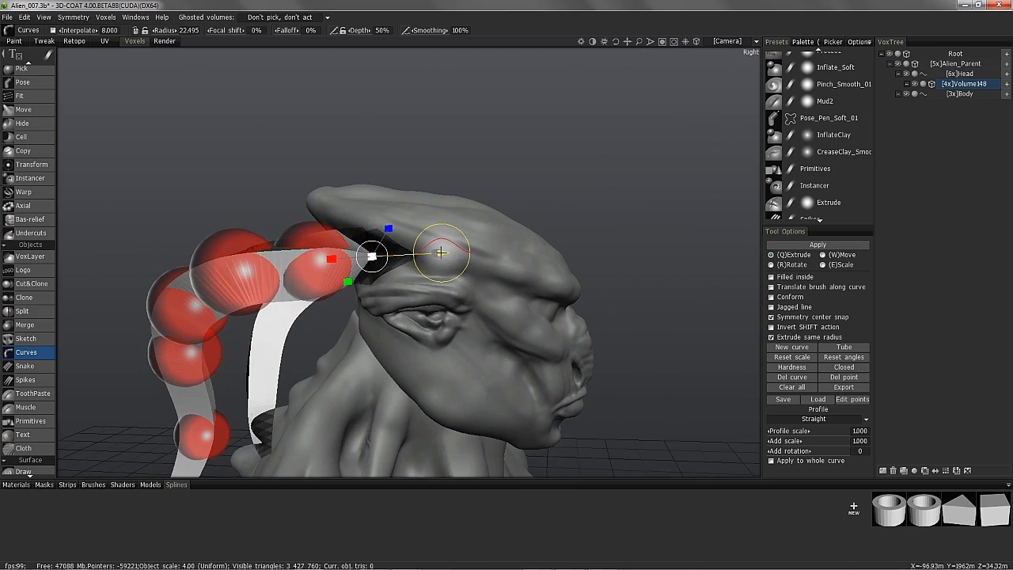
key(Escape)
middle_drag(443, 250, 430, 305)
drag(429, 240, 431, 236)
middle_drag(437, 238, 608, 378)
drag(486, 279, 487, 281)
middle_drag(488, 282, 348, 265)
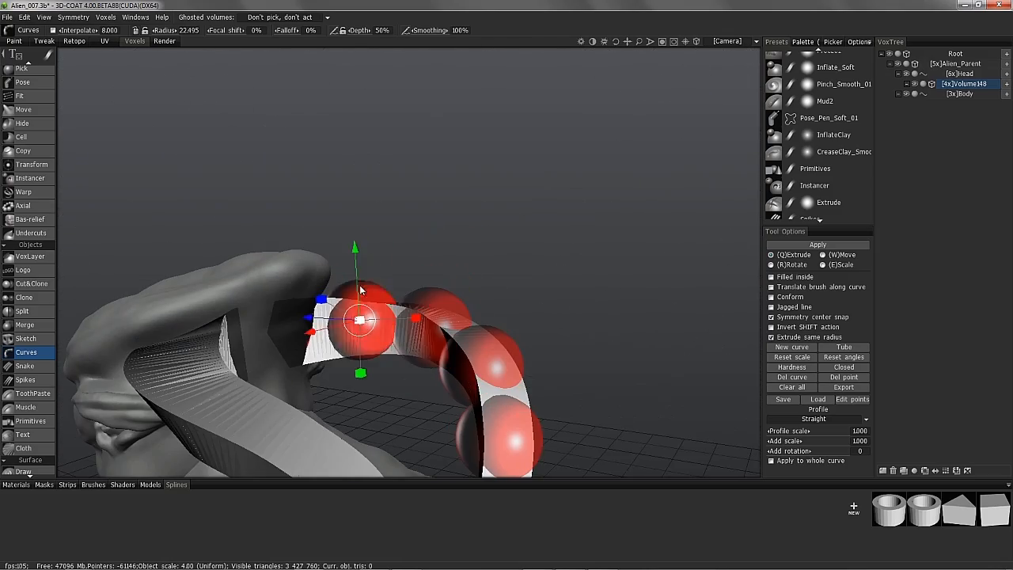
drag(355, 247, 355, 252)
middle_drag(372, 265, 789, 450)
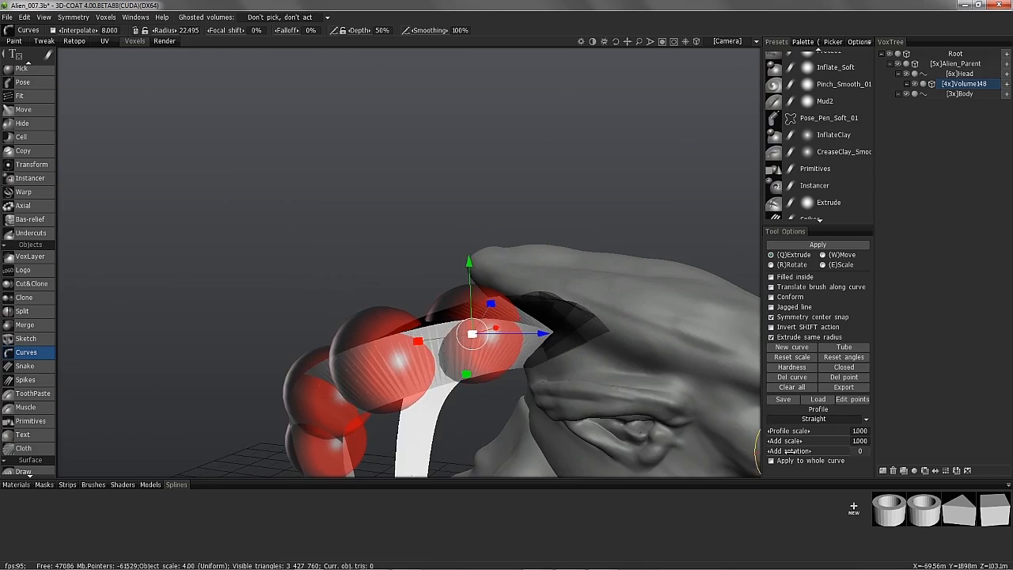
- Reset the curve's Add rotation to 0, then fine-tune the twist
drag(794, 450, 789, 450)
middle_drag(633, 317, 685, 232)
drag(788, 451, 788, 451)
middle_drag(725, 462, 789, 451)
drag(789, 451, 789, 450)
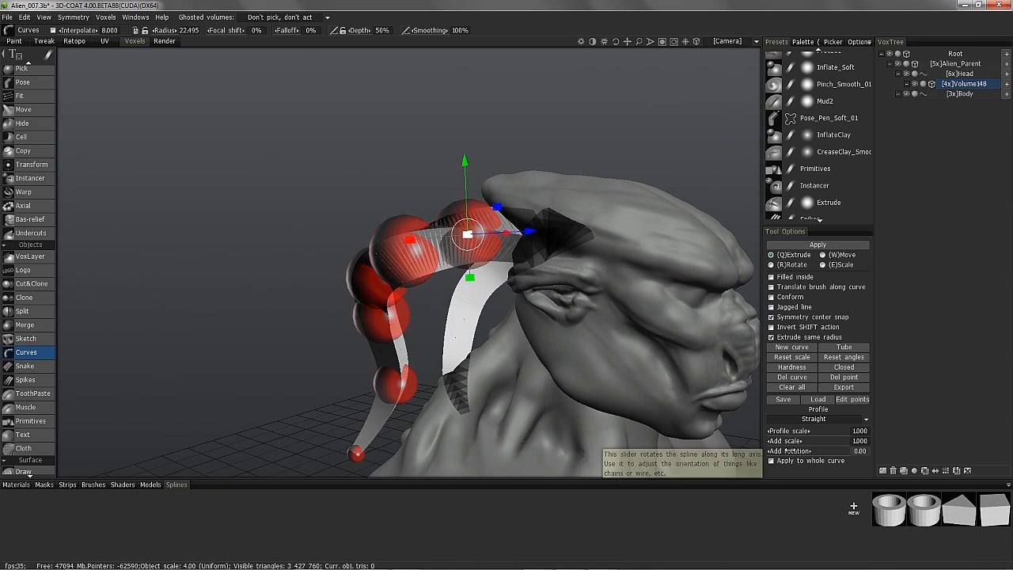
middle_drag(742, 393, 789, 425)
drag(788, 452, 791, 451)
middle_drag(789, 450, 752, 320)
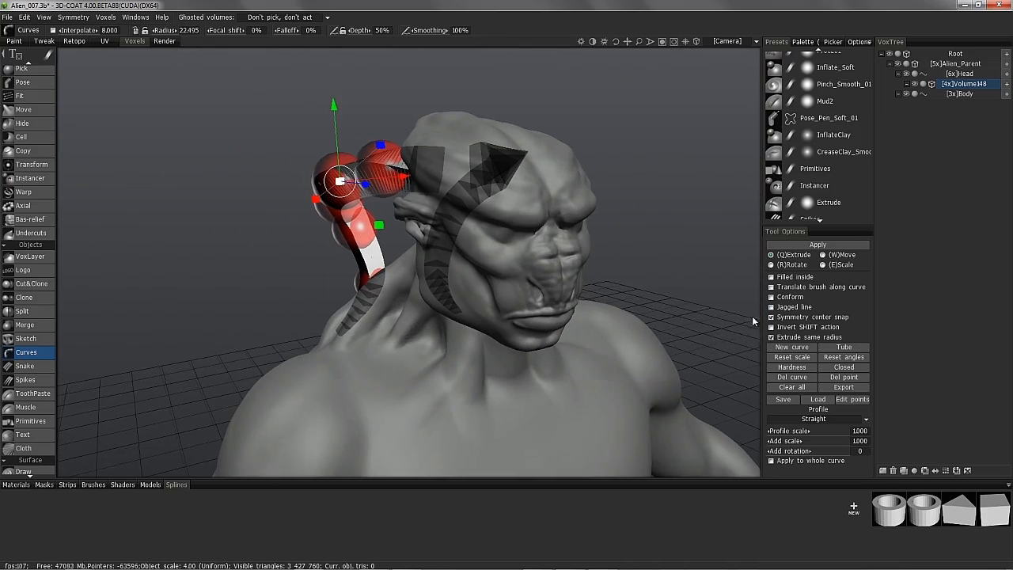
middle_drag(431, 252, 652, 384)
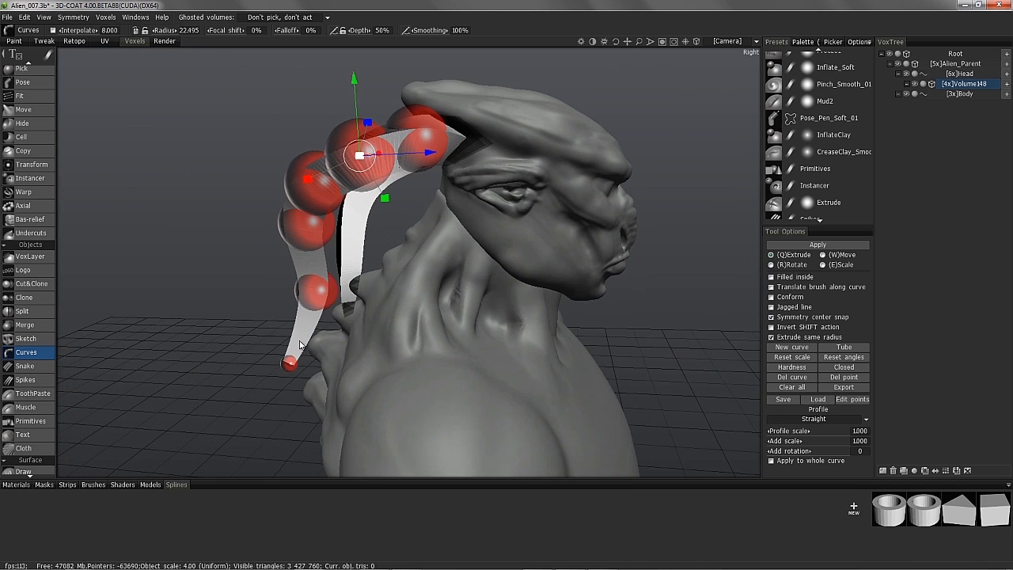
middle_drag(304, 333, 268, 225)
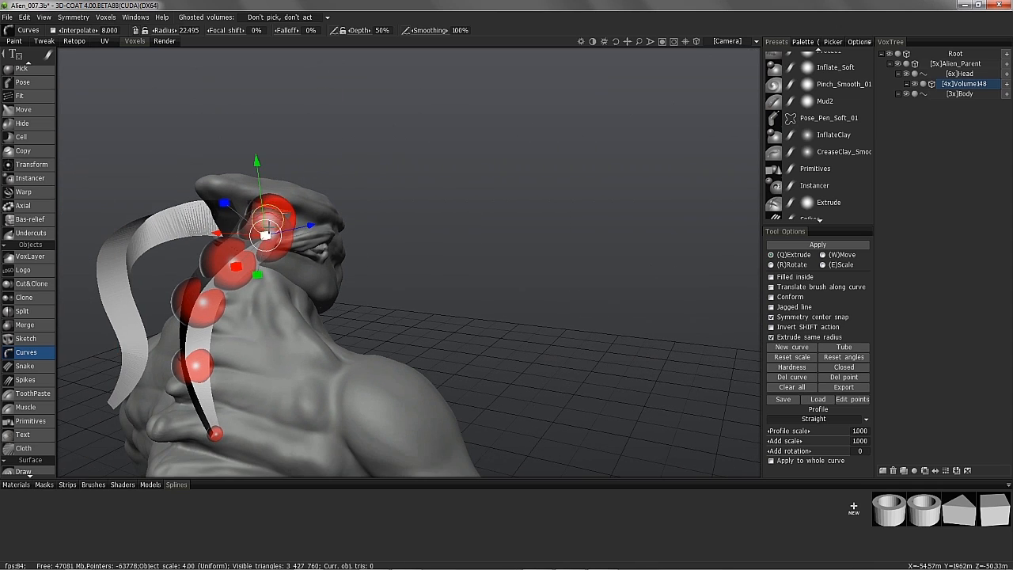
middle_drag(200, 373, 476, 311)
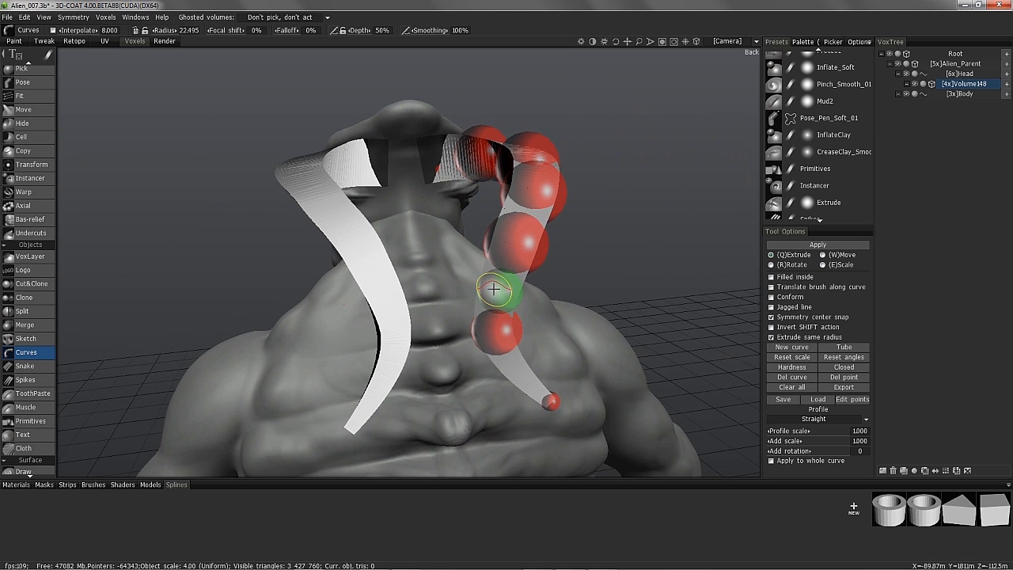
- Add two control points on the lower horn curve and open the curve save dialog
click(494, 289)
click(520, 373)
click(494, 336)
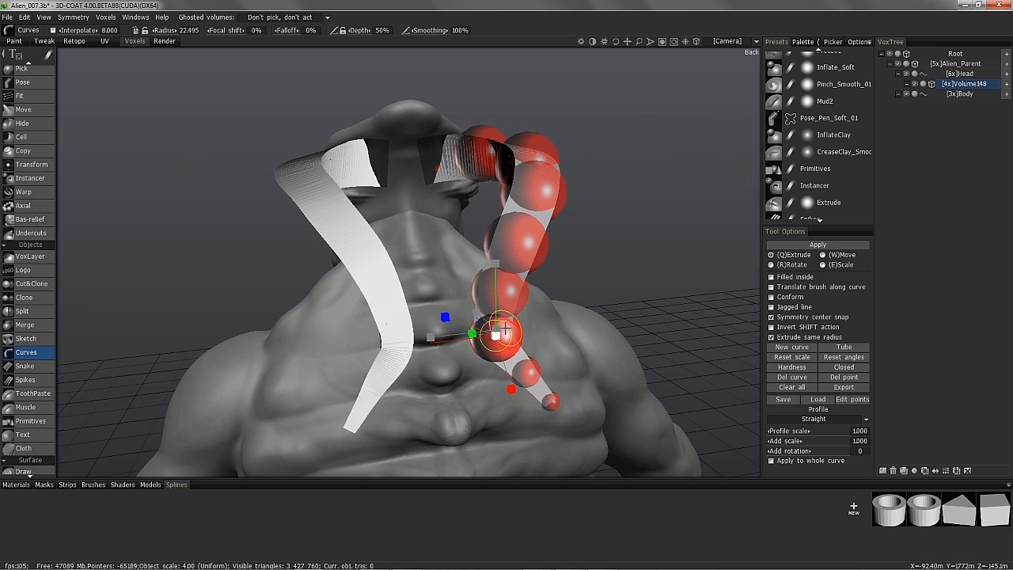
middle_drag(520, 376, 470, 334)
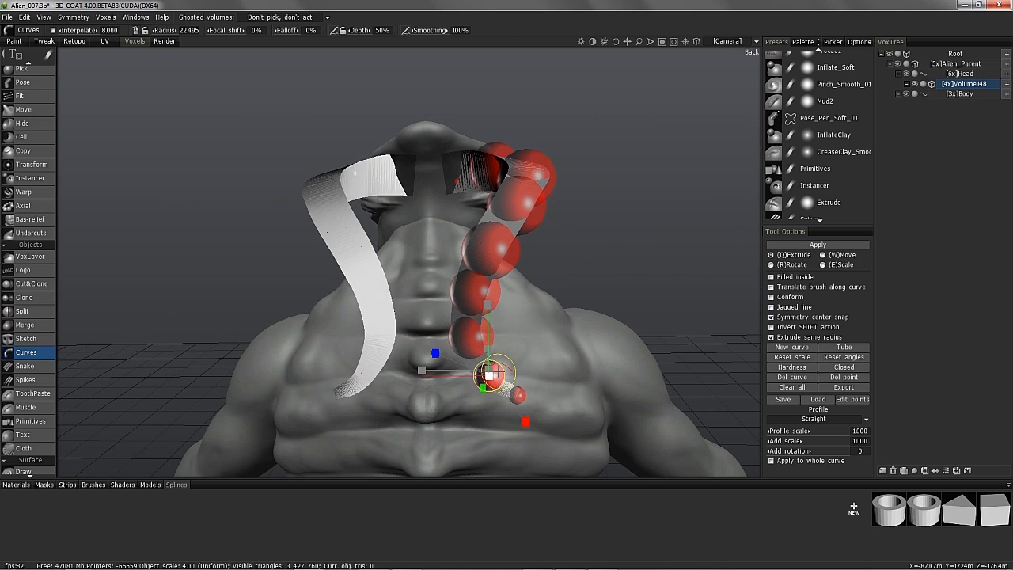
middle_drag(495, 372, 398, 267)
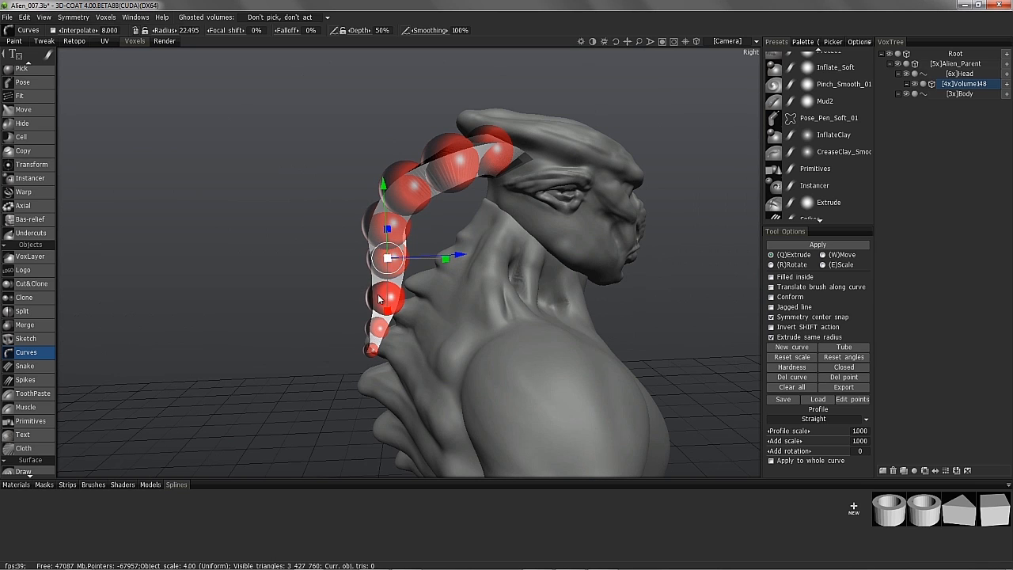
middle_drag(449, 324, 480, 324)
middle_drag(492, 402, 761, 385)
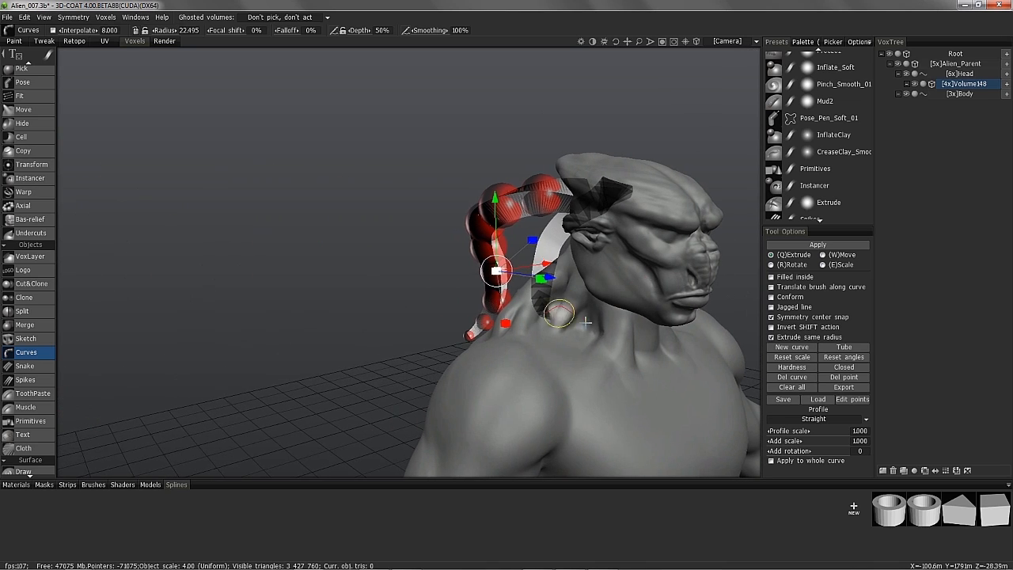
click(782, 399)
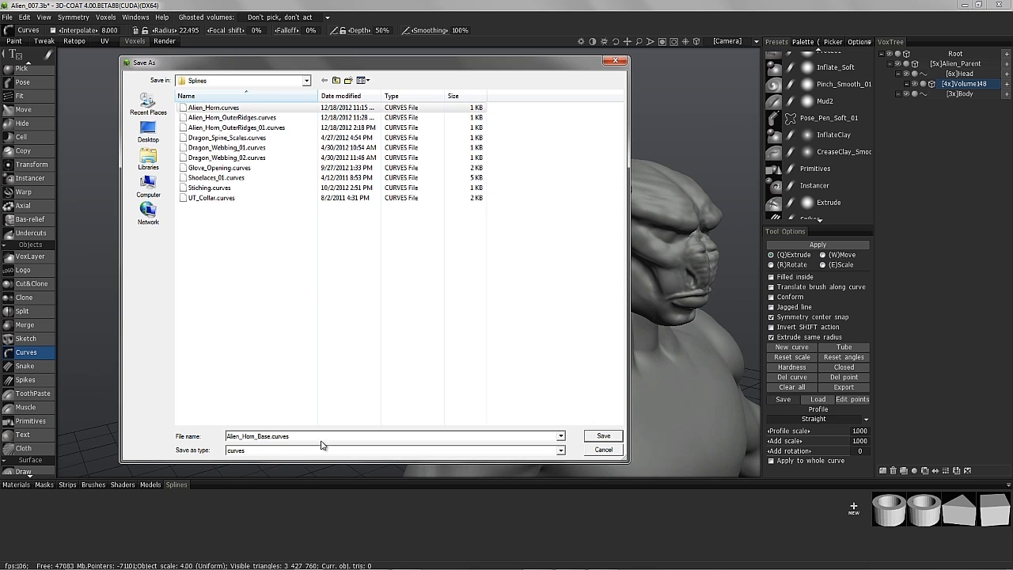
- Save the curve as Alien_Horn_Base.curves and rename the Volume148 layer to Horn_Base
click(602, 435)
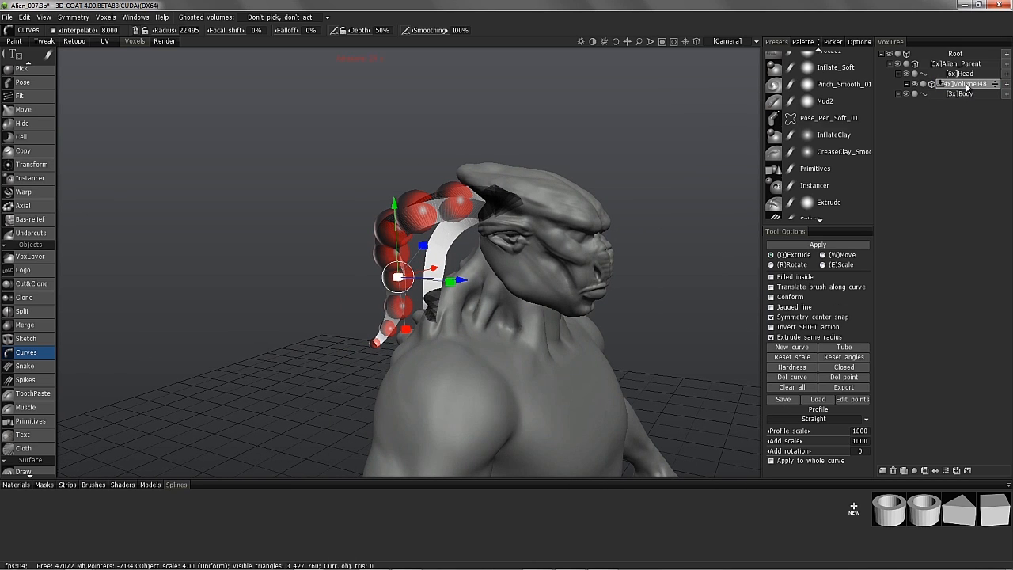
double_click(967, 85)
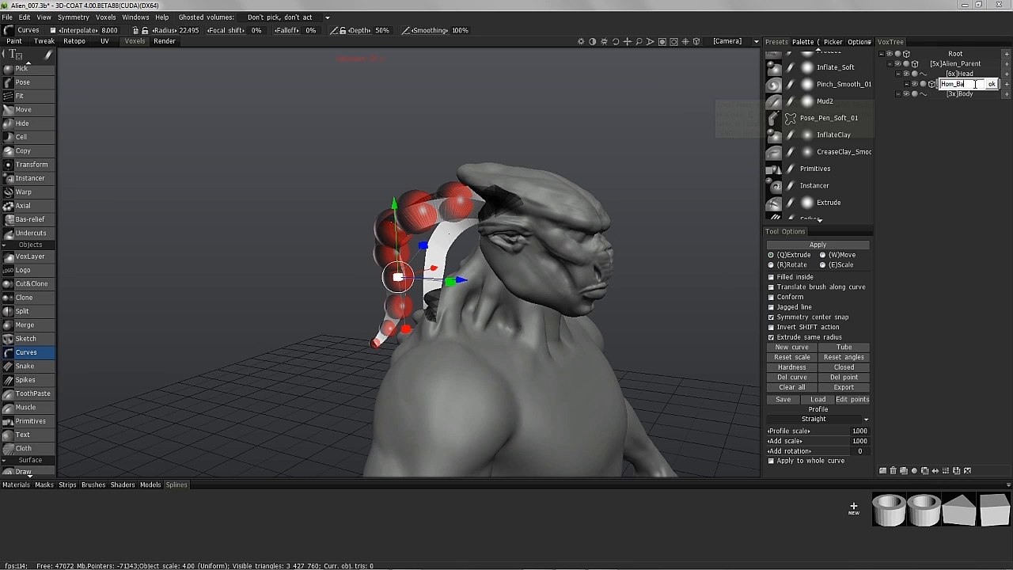
text(Horn_Base)
key(Return)
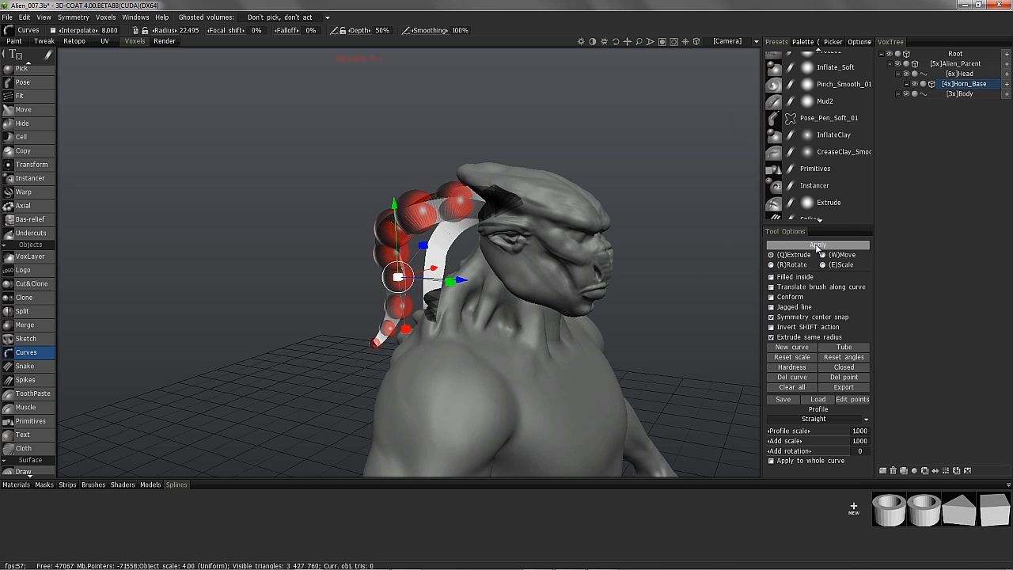
- Apply the horn curve as solid voxel geometry on the Horn_Base layer
click(783, 245)
key(Escape)
drag(283, 144, 70, 401)
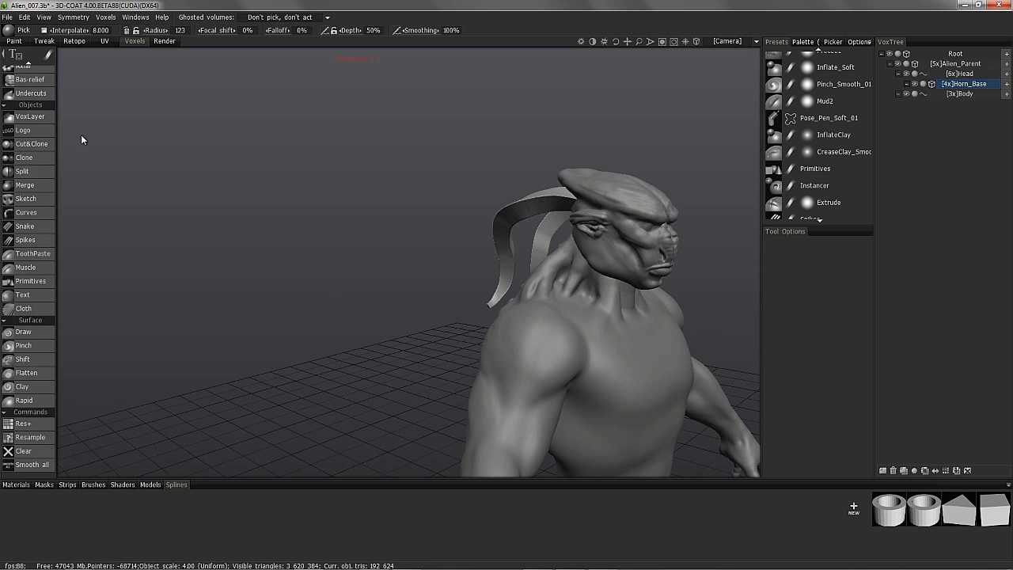
- Smooth all, then bend the horn into a new shape with an enlarged Move brush
click(31, 466)
drag(139, 387, 48, 202)
scroll(42, 171, up, 3)
click(41, 183)
scroll(547, 265, up, 4)
mouse_move(547, 267)
alt+mouse_down()
mouse_move(399, 346)
mouse_move(385, 308)
mouse_move(394, 311)
mouse_move(289, 335)
mouse_move(227, 362)
mouse_move(211, 405)
mouse_move(163, 337)
mouse_move(244, 266)
mouse_move(227, 286)
mouse_move(155, 269)
mouse_move(740, 312)
mouse_move(414, 227)
mouse_move(411, 252)
mouse_move(475, 339)
mouse_move(649, 377)
mouse_move(507, 285)
mouse_move(324, 194)
mouse_move(411, 158)
mouse_move(436, 355)
mouse_move(308, 319)
mouse_move(365, 175)
mouse_move(414, 250)
mouse_move(407, 245)
mouse_move(520, 230)
mouse_move(518, 329)
mouse_move(436, 261)
mouse_move(482, 346)
mouse_move(333, 281)
mouse_move(342, 304)
mouse_move(337, 287)
alt+mouse_up()
right_drag(337, 287, 347, 284)
drag(347, 285, 334, 297)
mouse_move(334, 297)
alt+mouse_down()
mouse_move(495, 300)
mouse_move(398, 240)
mouse_move(549, 232)
mouse_move(492, 211)
mouse_move(649, 198)
alt+mouse_up()
- On the Head layer, push the head crest into shape with a smaller Move brush
click(959, 73)
alt+right_drag(547, 160, 539, 151)
alt+drag(538, 151, 465, 180)
right_drag(464, 180, 451, 177)
mouse_move(452, 176)
alt+mouse_down()
mouse_move(425, 88)
mouse_move(417, 96)
alt+mouse_up()
right_drag(466, 102, 464, 102)
drag(523, 109, 367, 322)
alt+right_drag(368, 323, 466, 368)
alt+drag(466, 368, 237, 190)
- Hide the Body layer and reselect the Horn_Base layer
click(907, 94)
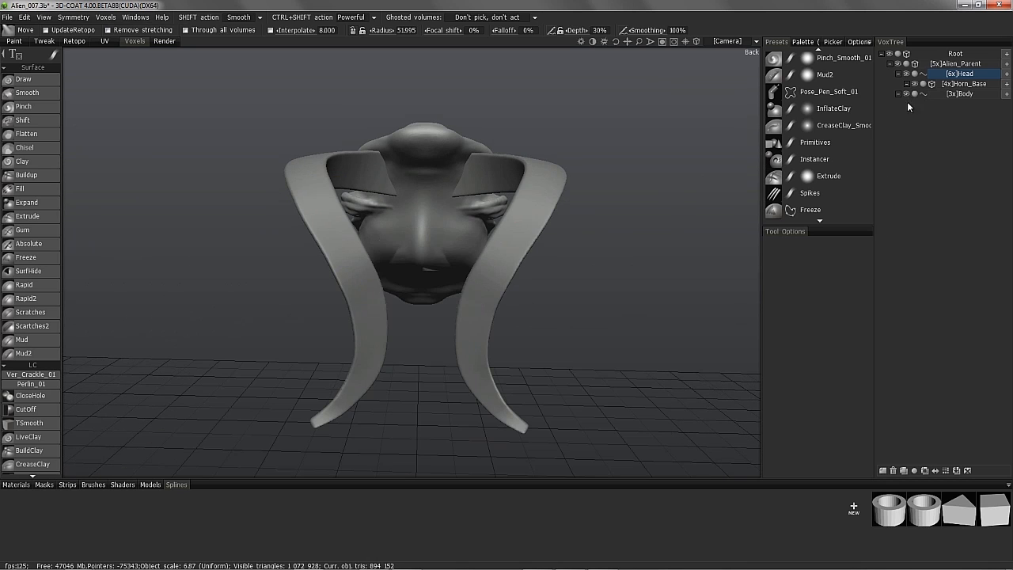
alt+drag(403, 245, 333, 219)
alt+middle_drag(332, 219, 554, 204)
mouse_move(554, 204)
alt+mouse_down()
mouse_move(428, 221)
mouse_move(308, 326)
mouse_move(280, 263)
mouse_move(294, 285)
mouse_move(246, 311)
mouse_move(226, 181)
mouse_move(140, 253)
mouse_move(313, 251)
mouse_move(140, 287)
mouse_move(482, 305)
mouse_move(421, 346)
mouse_move(237, 317)
mouse_move(368, 276)
mouse_move(333, 128)
mouse_move(344, 136)
mouse_move(357, 256)
mouse_move(729, 431)
mouse_move(698, 387)
mouse_move(261, 181)
mouse_move(757, 187)
mouse_move(808, 175)
alt+mouse_up()
scroll(280, 295, down, 2)
scroll(313, 251, up, 2)
scroll(314, 251, down, 2)
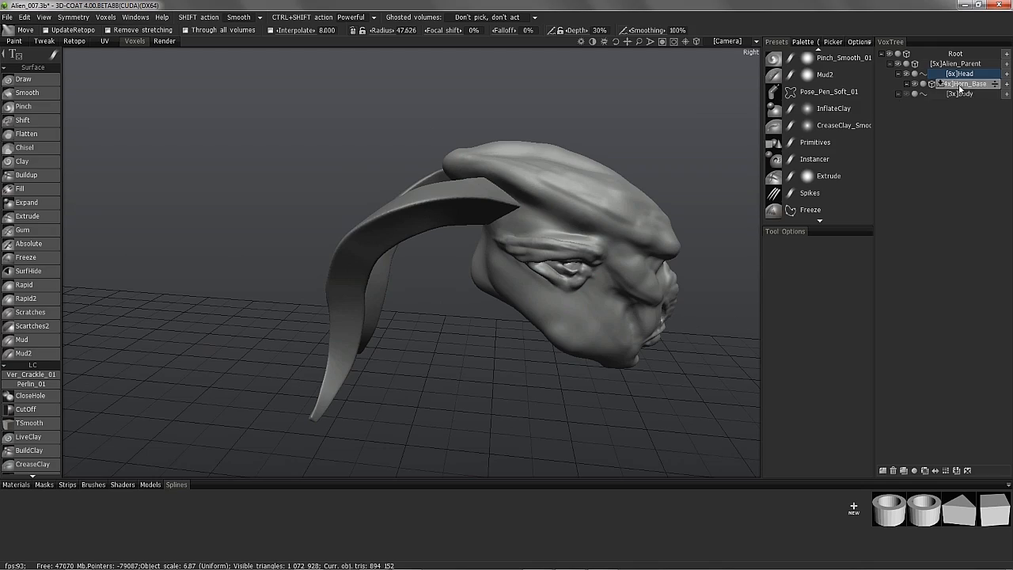
click(960, 86)
mouse_move(602, 150)
alt+mouse_down()
mouse_move(366, 172)
mouse_move(388, 86)
mouse_move(340, 86)
mouse_move(339, 102)
alt+mouse_up()
alt+drag(375, 140, 554, 459)
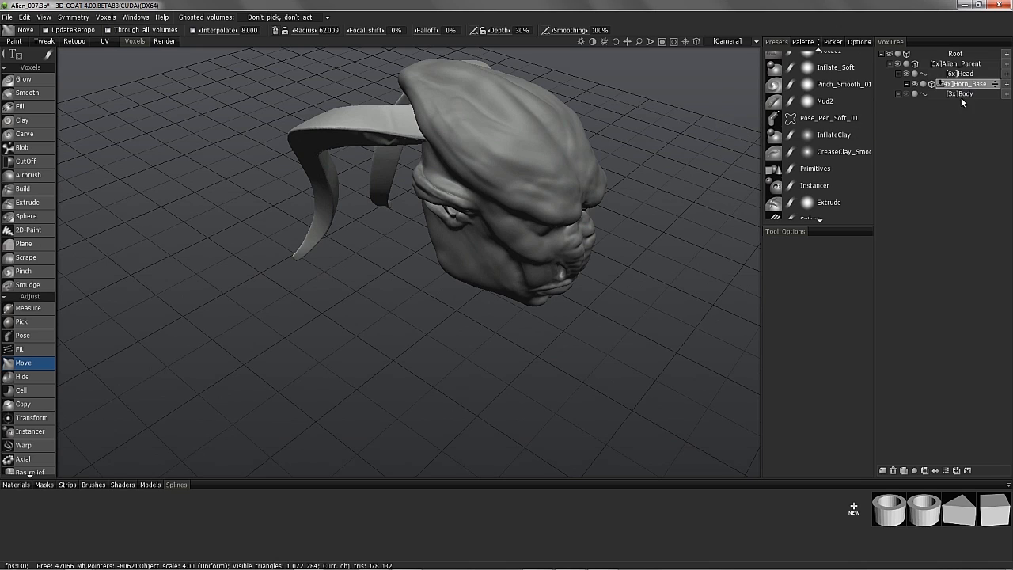
- Duplicate Horn_Base, clear the Horn_Base_c copy, and hide the original horns
click(904, 470)
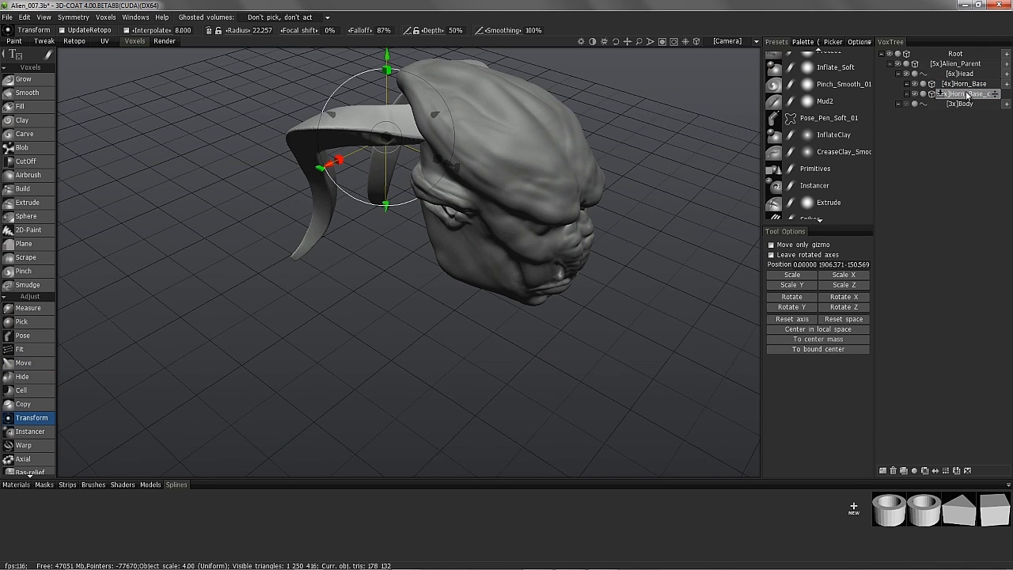
scroll(32, 451, down, 10)
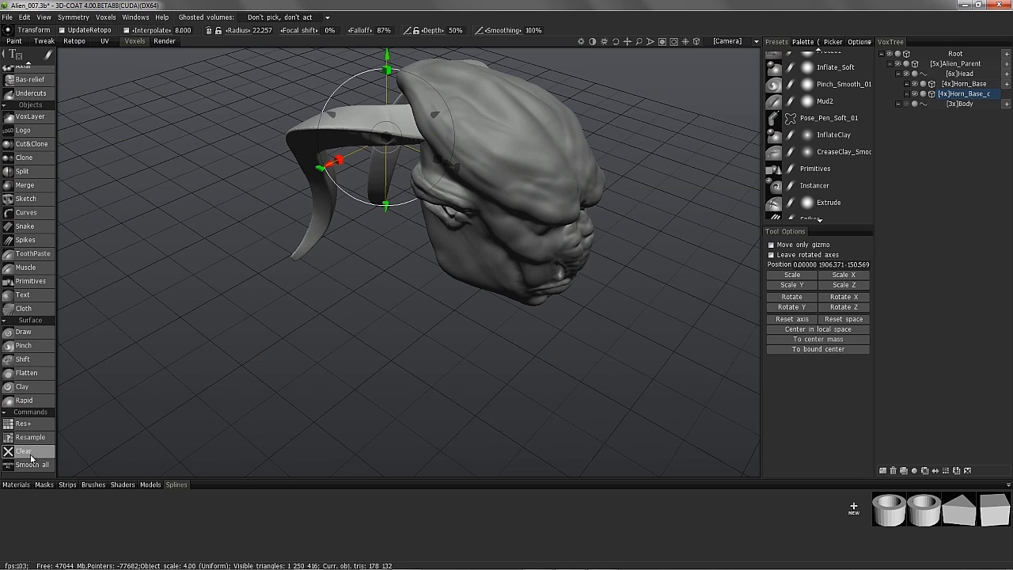
click(32, 456)
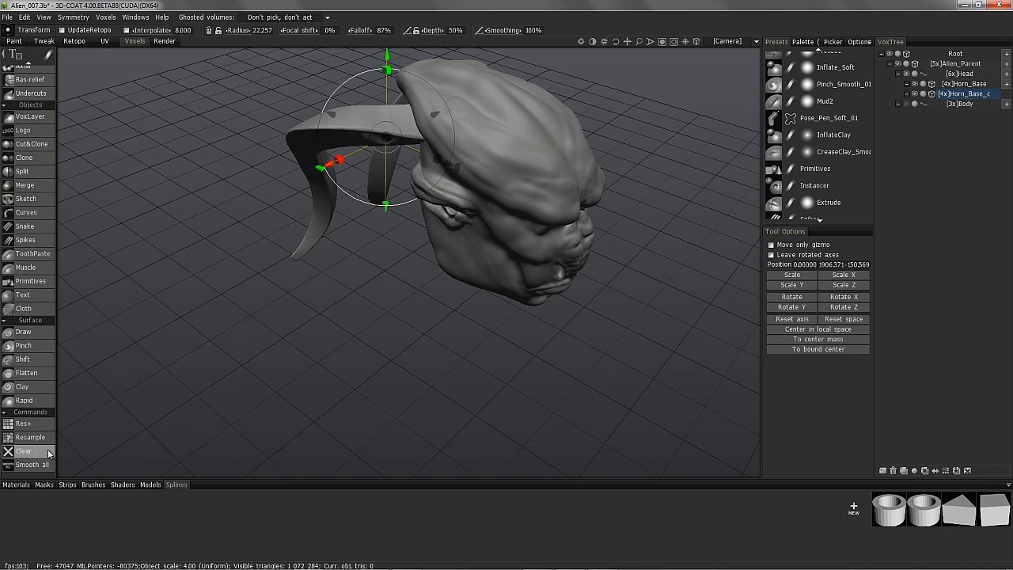
click(915, 84)
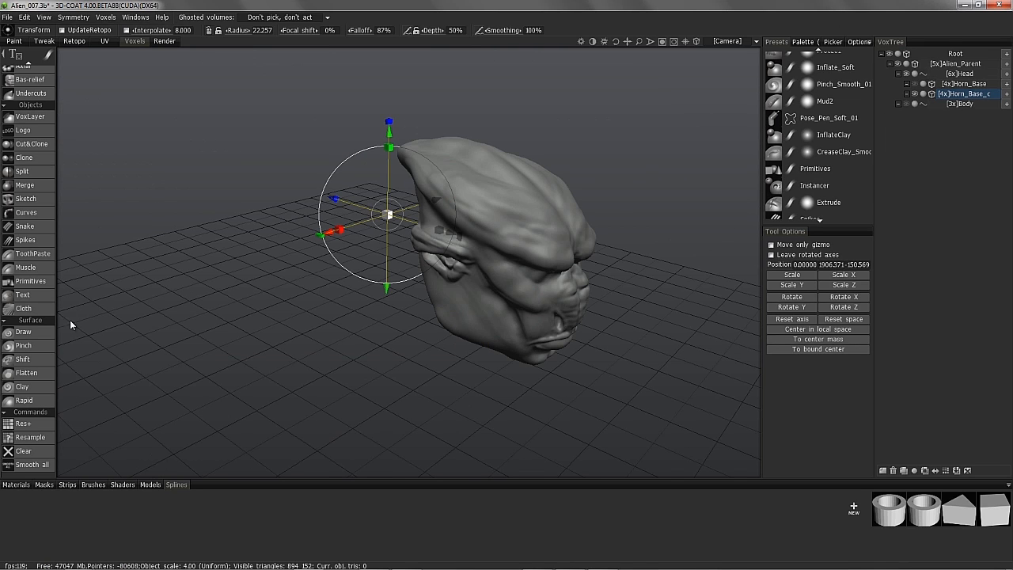
- Restore the horn curve and give it the ringed cylinder preset from the default spline folder
click(32, 212)
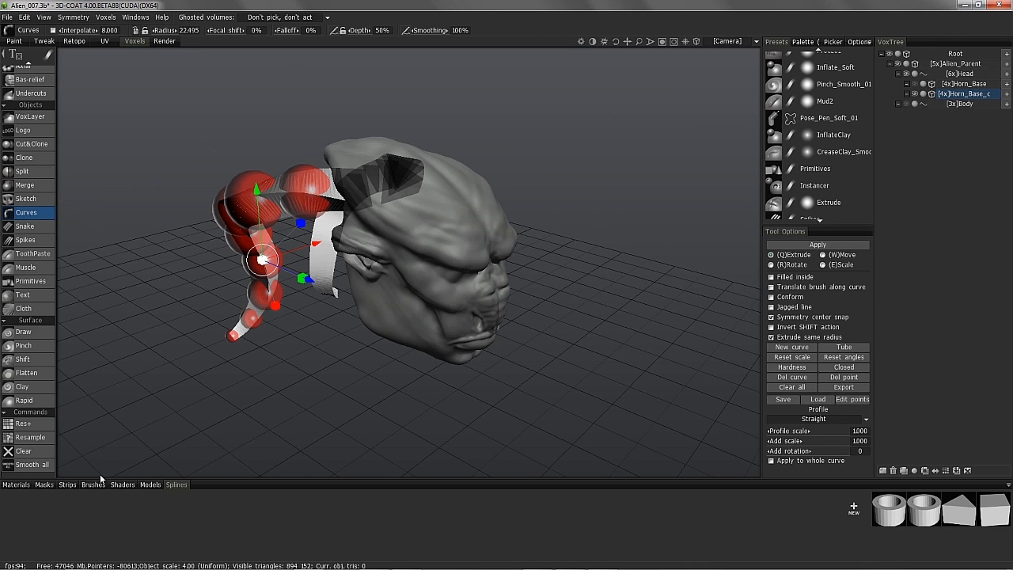
click(1008, 486)
click(960, 451)
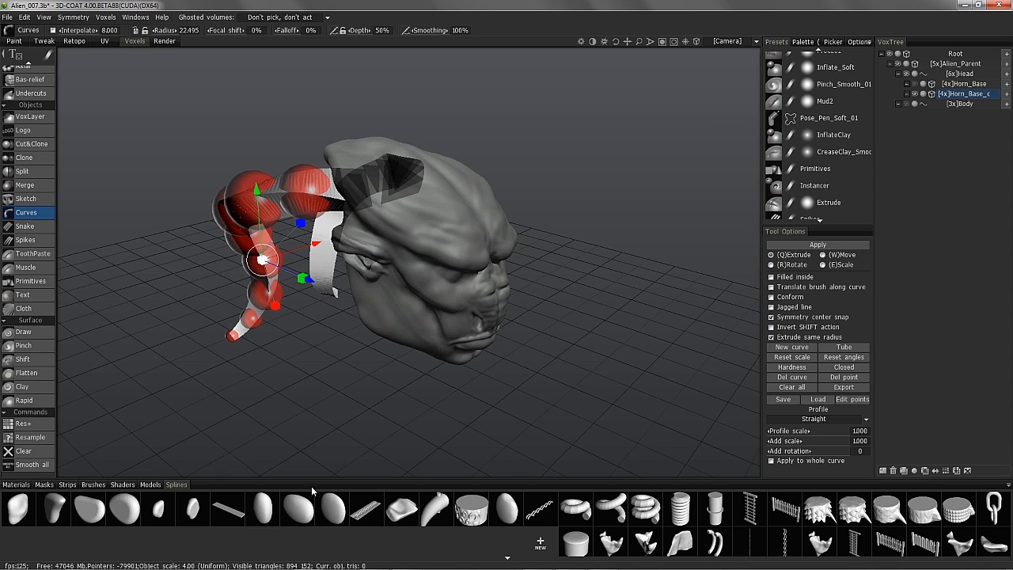
click(470, 509)
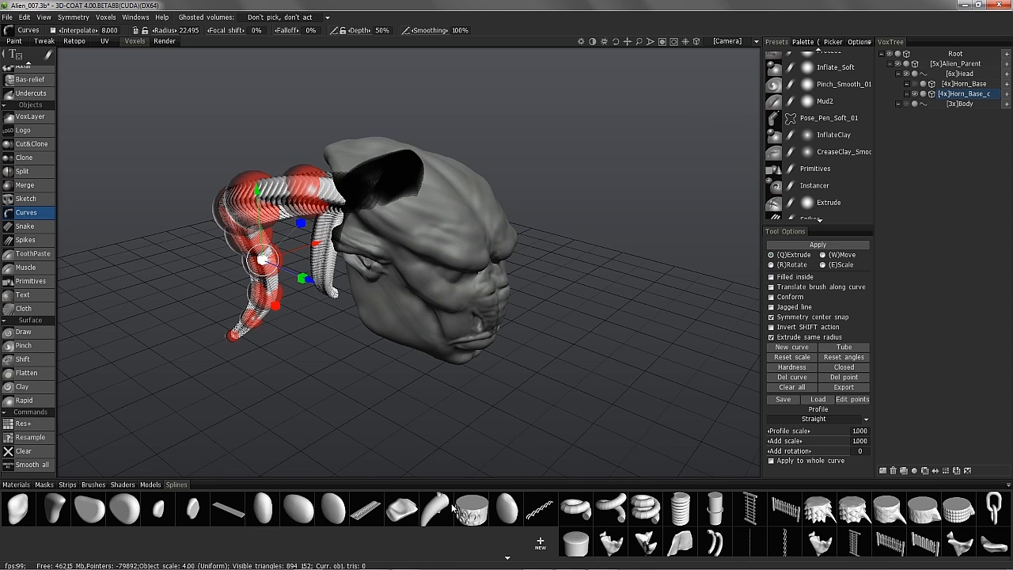
alt+middle_drag(270, 239, 274, 352)
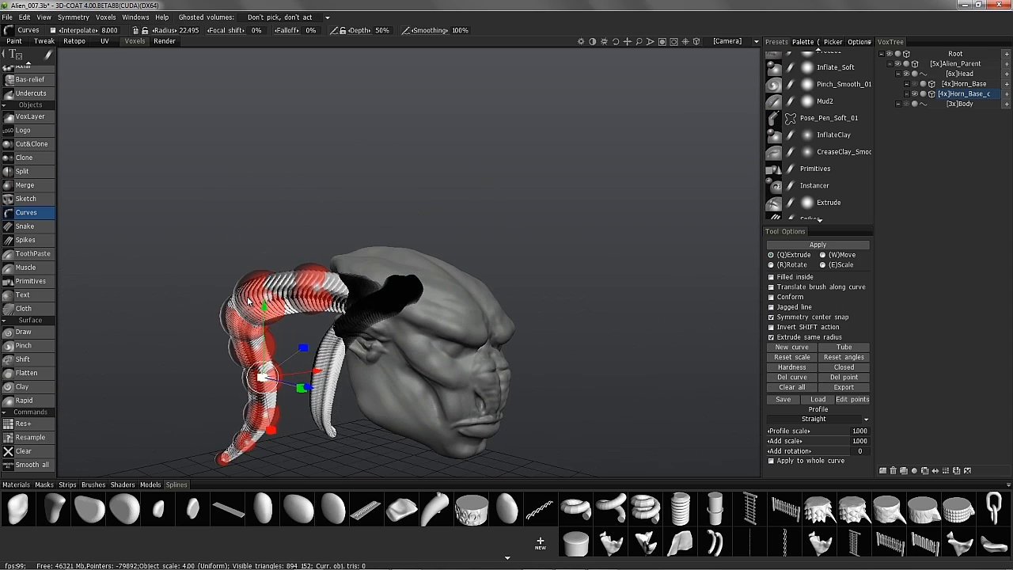
alt+drag(273, 352, 570, 299)
alt+drag(566, 247, 665, 265)
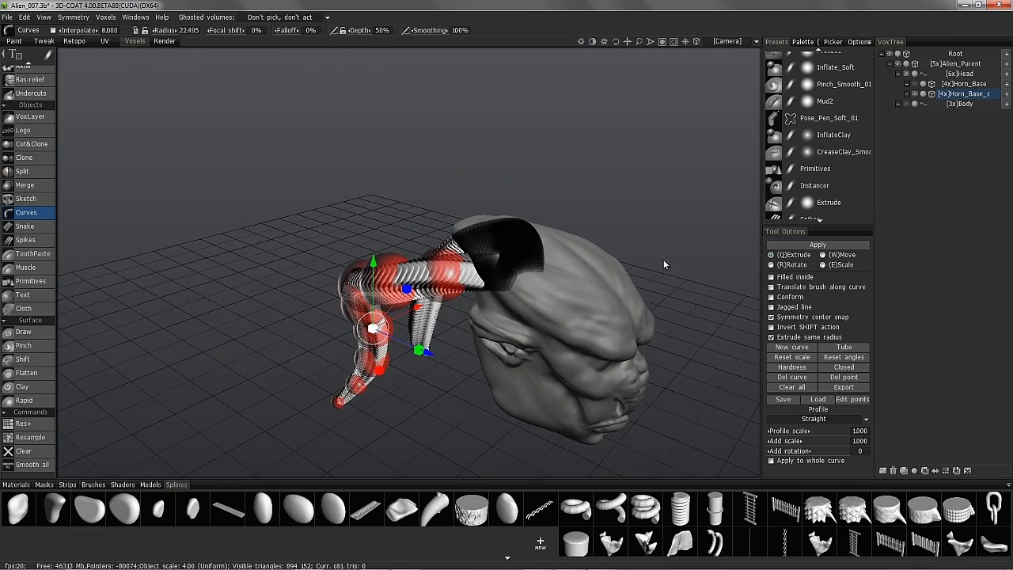
- Enable Apply to whole curve and raise Add scale to thicken the horn tube
click(795, 460)
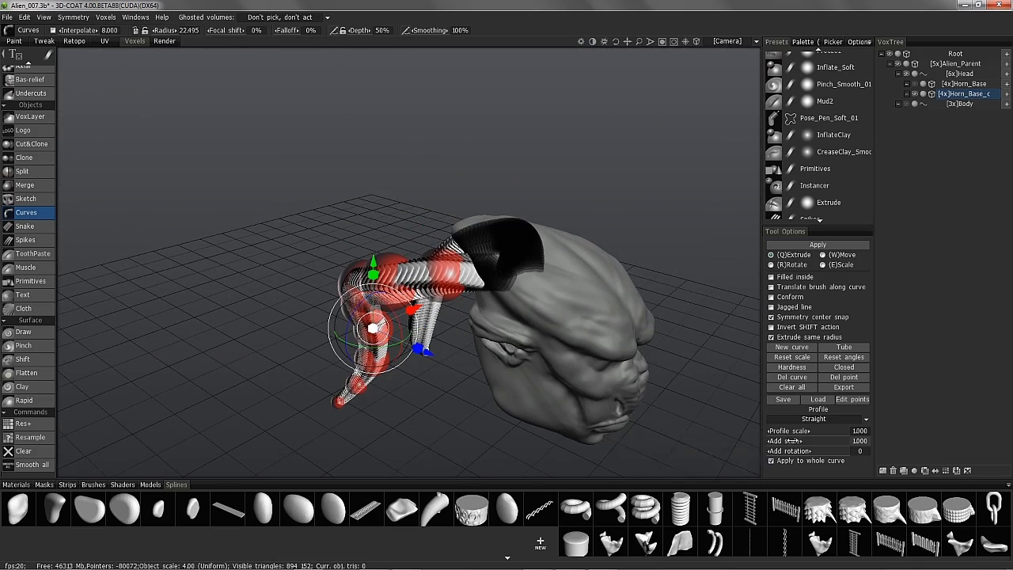
drag(795, 440, 802, 440)
drag(425, 315, 244, 224)
drag(723, 354, 912, 217)
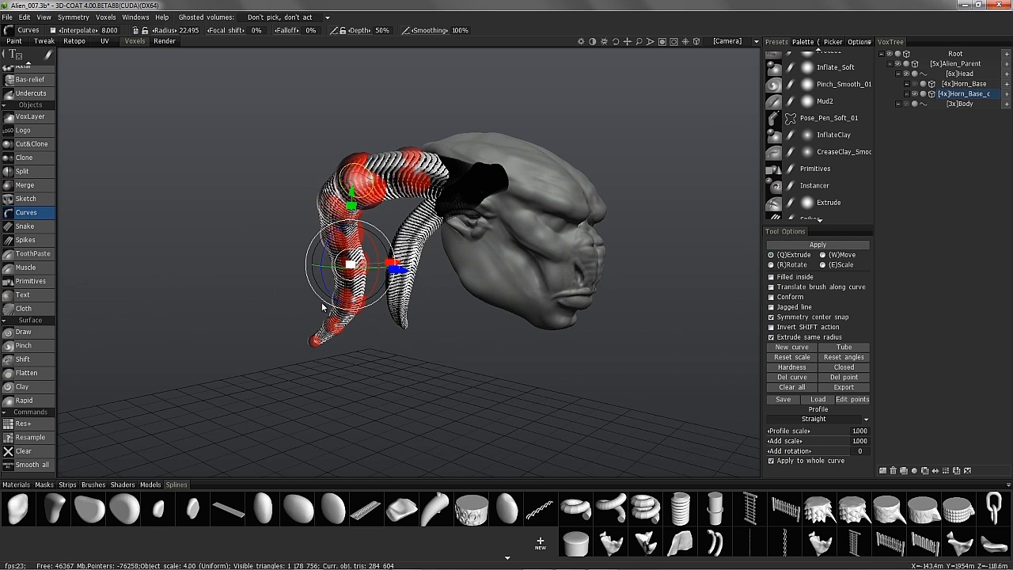
key(space)
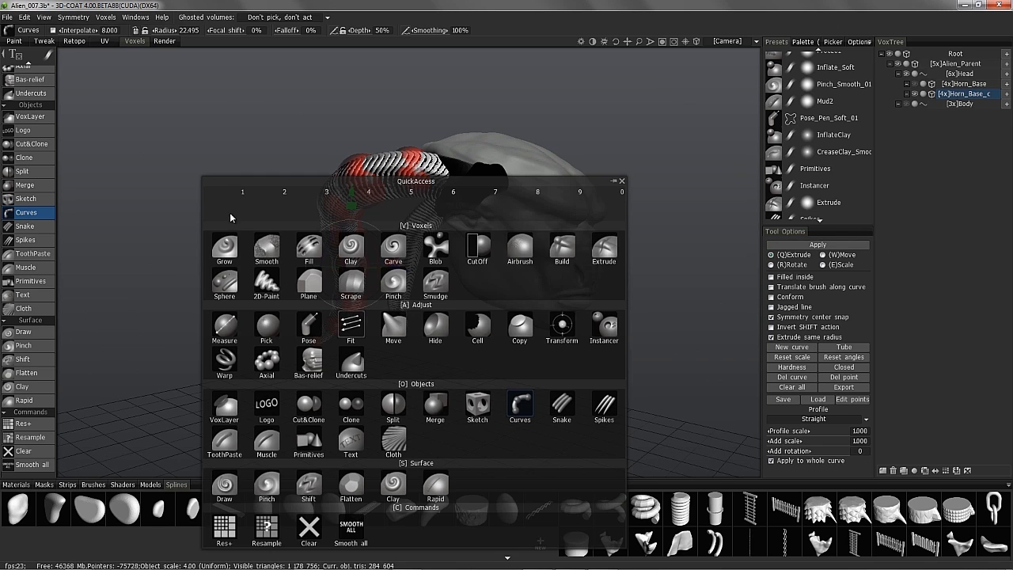
click(224, 247)
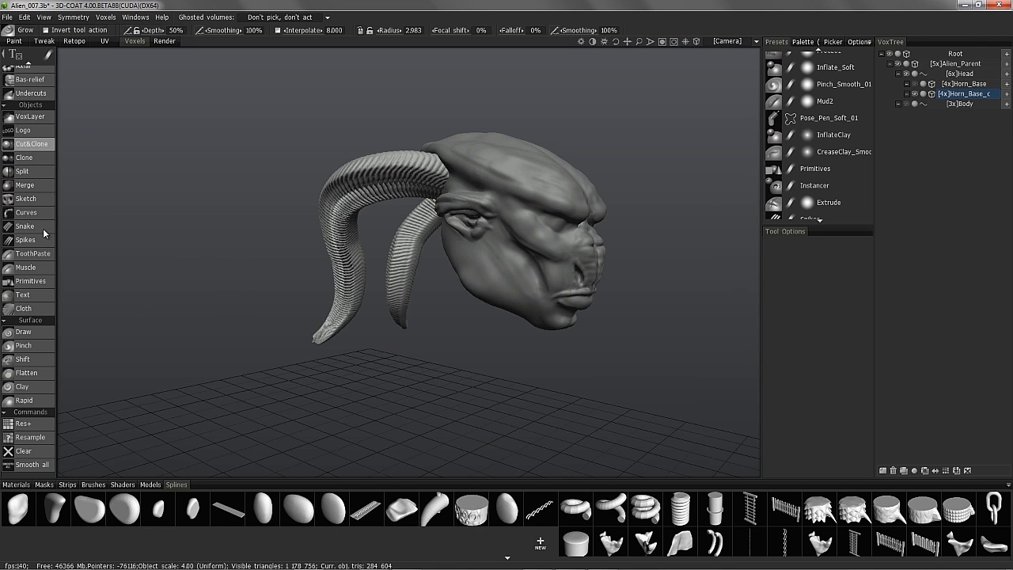
- Compare the ridged horns with the smooth Horn_Base horns by toggling Horn_Base on and off
right_drag(249, 336, 220, 229)
drag(219, 229, 597, 265)
click(916, 84)
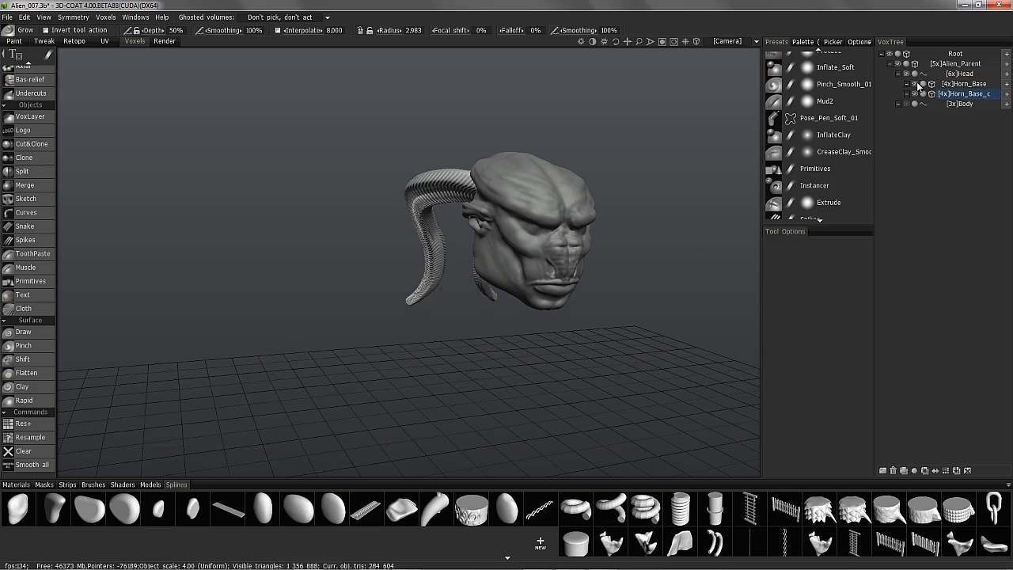
drag(379, 215, 625, 230)
click(915, 83)
drag(705, 261, 459, 182)
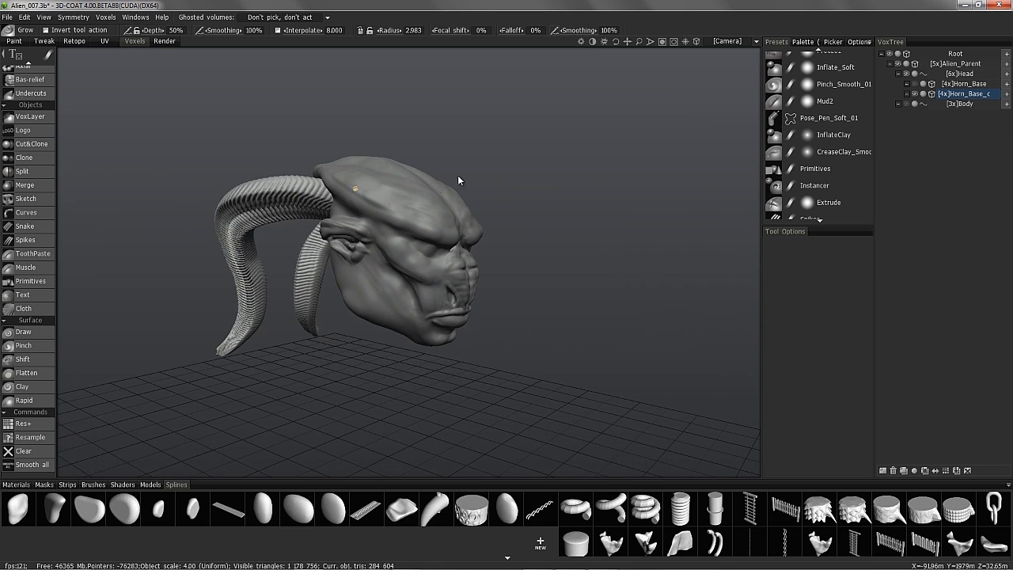
- Hide the ridged horn copy, then show and select the Horn_Base layer
click(915, 94)
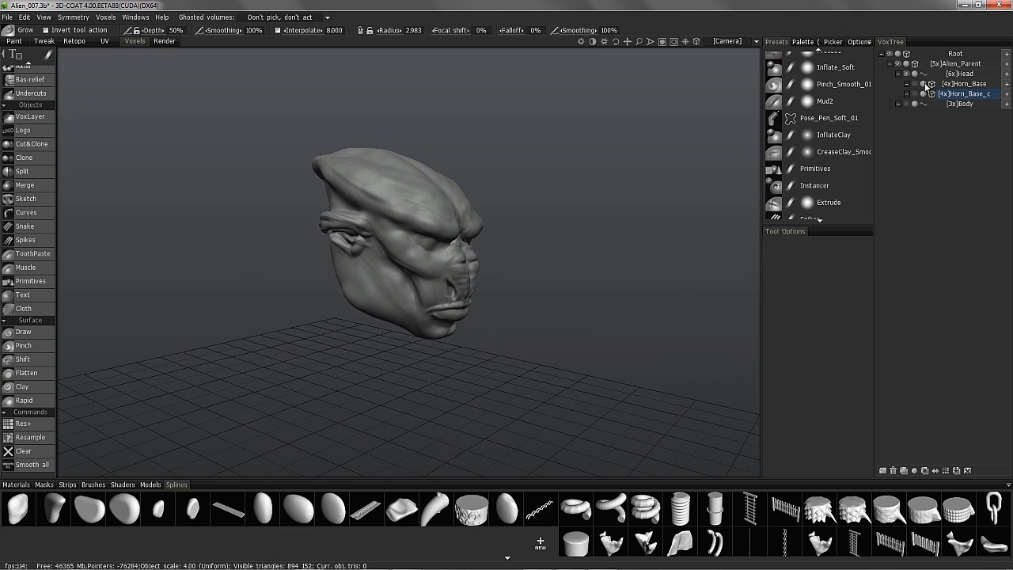
click(915, 84)
click(963, 84)
click(150, 485)
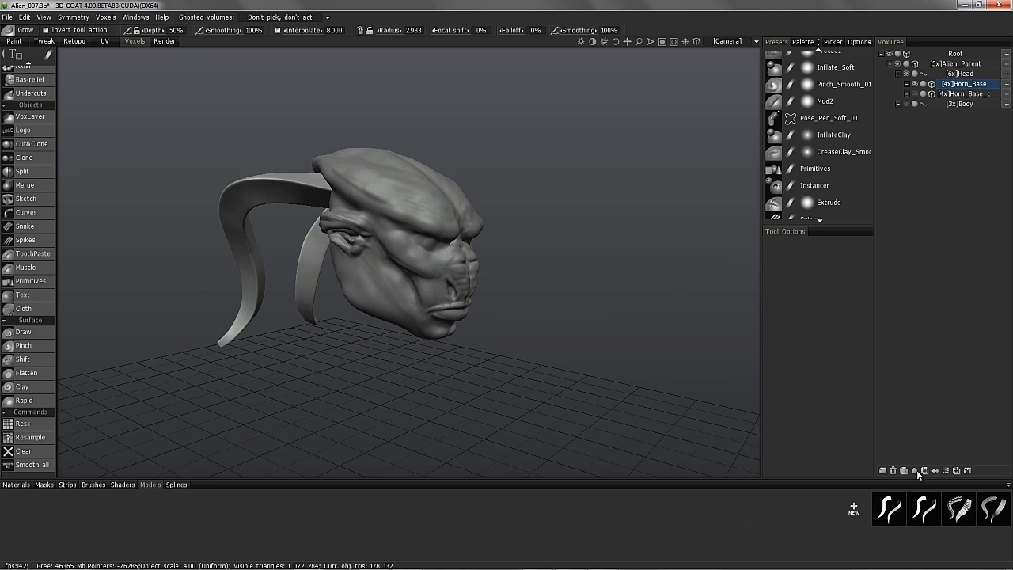
- Store the Horn_Base horns as a model in the Alien_Objects folder, then delete the Horn_Base layer
click(1009, 485)
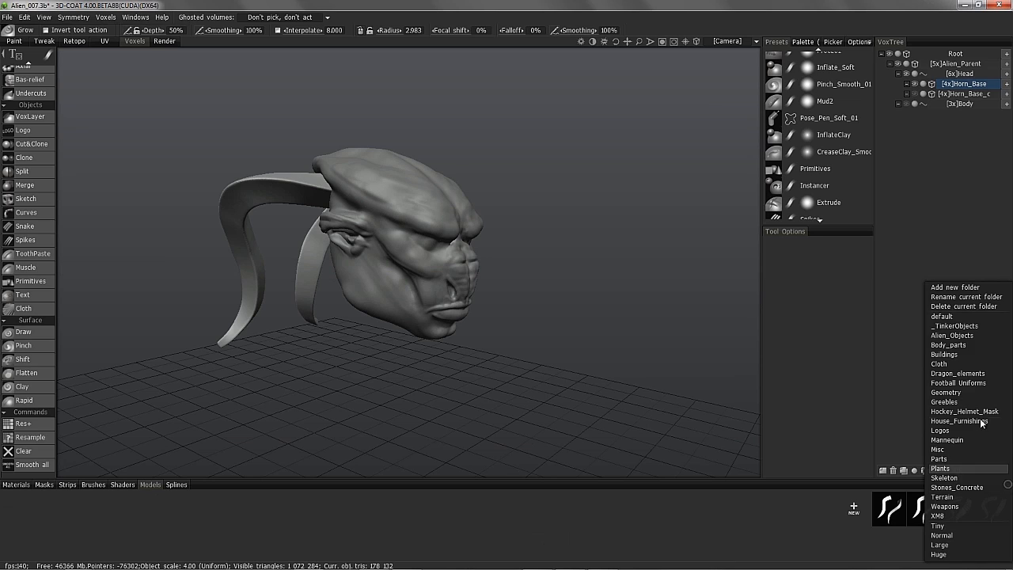
click(958, 335)
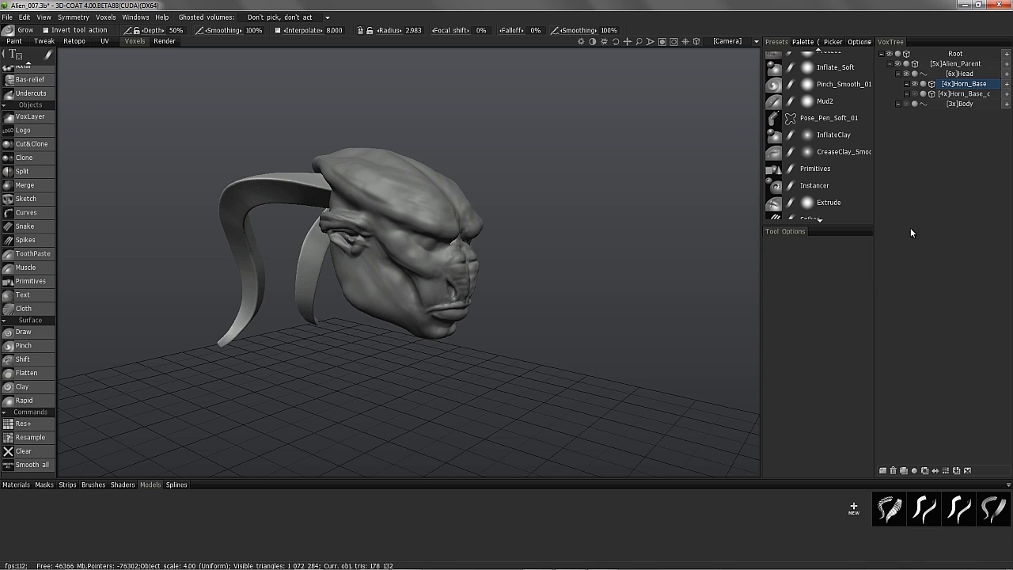
drag(995, 83, 810, 496)
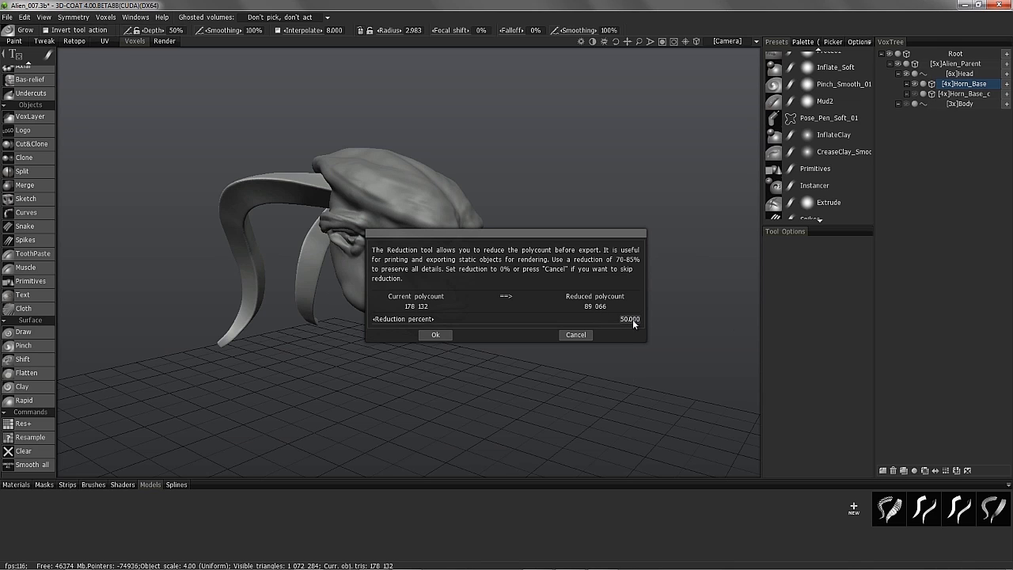
click(435, 335)
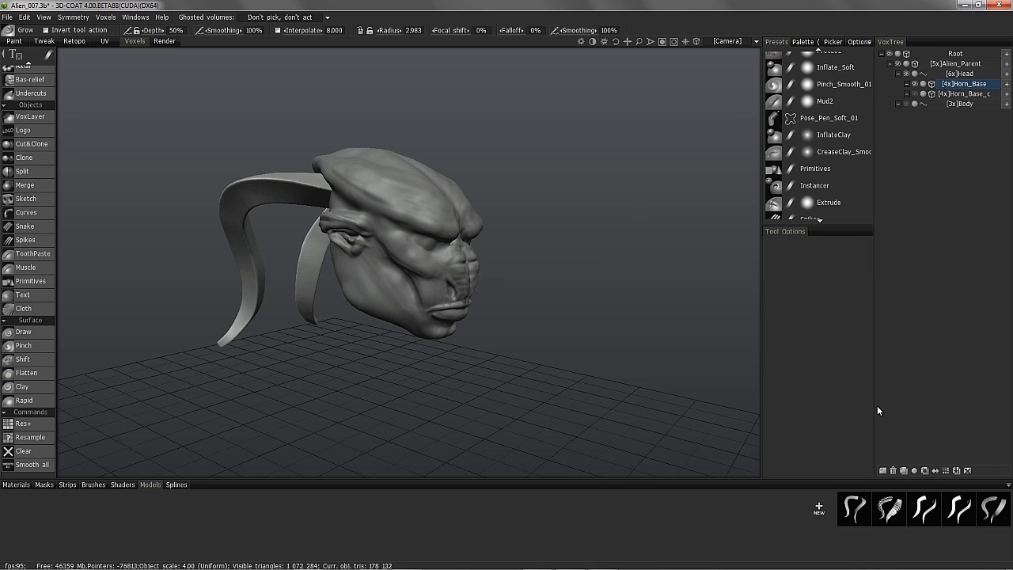
click(893, 470)
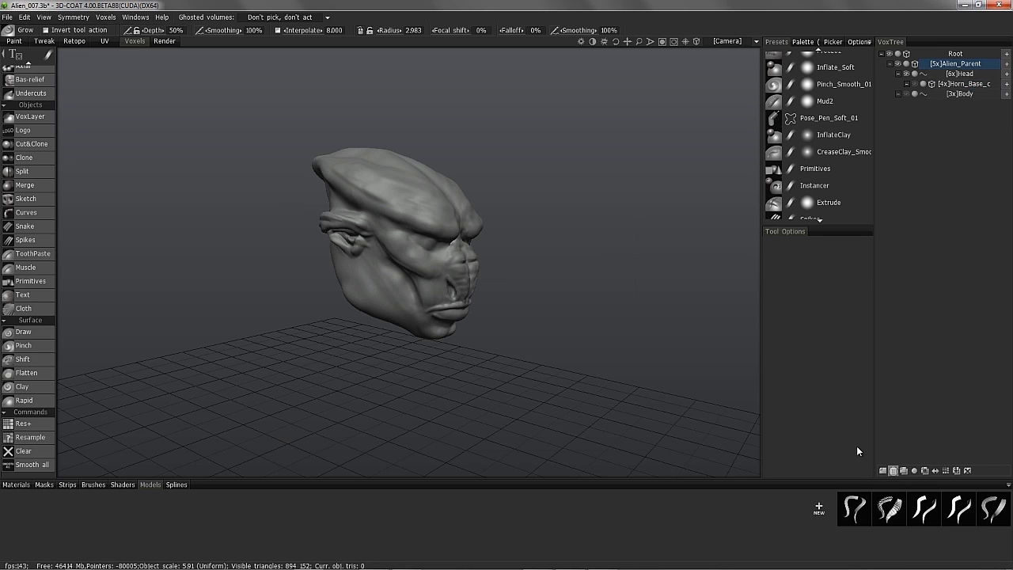
- Show the ridged horn copy and load Dragon_Scale_03 from the Dragon_elements models folder
click(915, 84)
drag(649, 214, 506, 309)
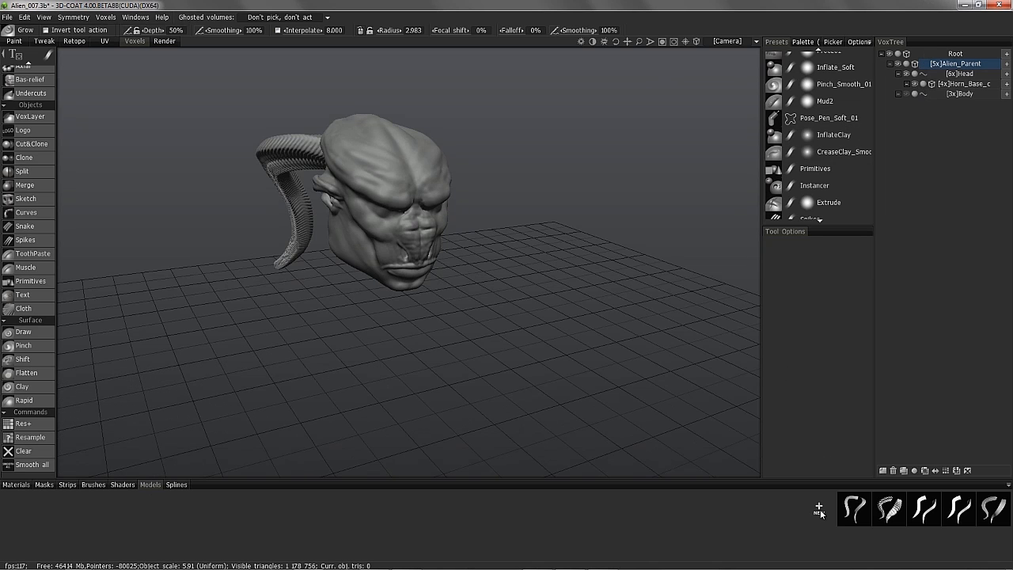
click(176, 485)
mouse_move(994, 550)
click(150, 484)
click(1008, 484)
click(954, 392)
click(1008, 484)
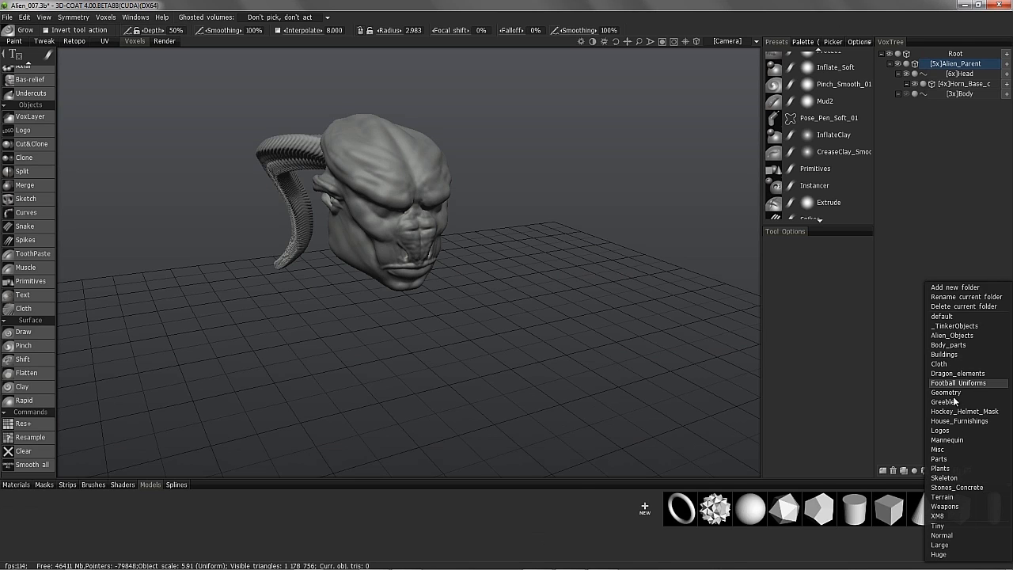
click(946, 372)
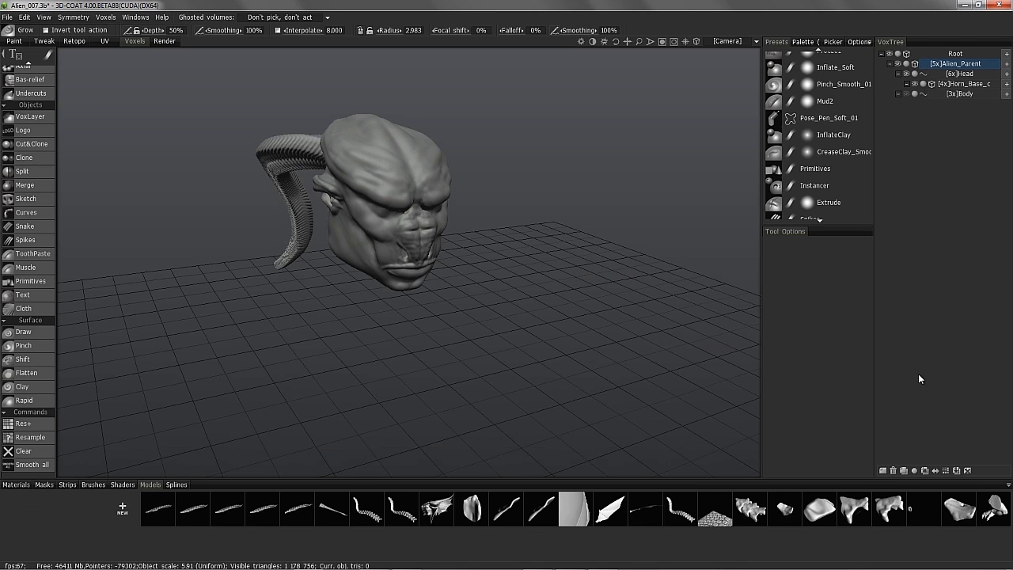
click(953, 514)
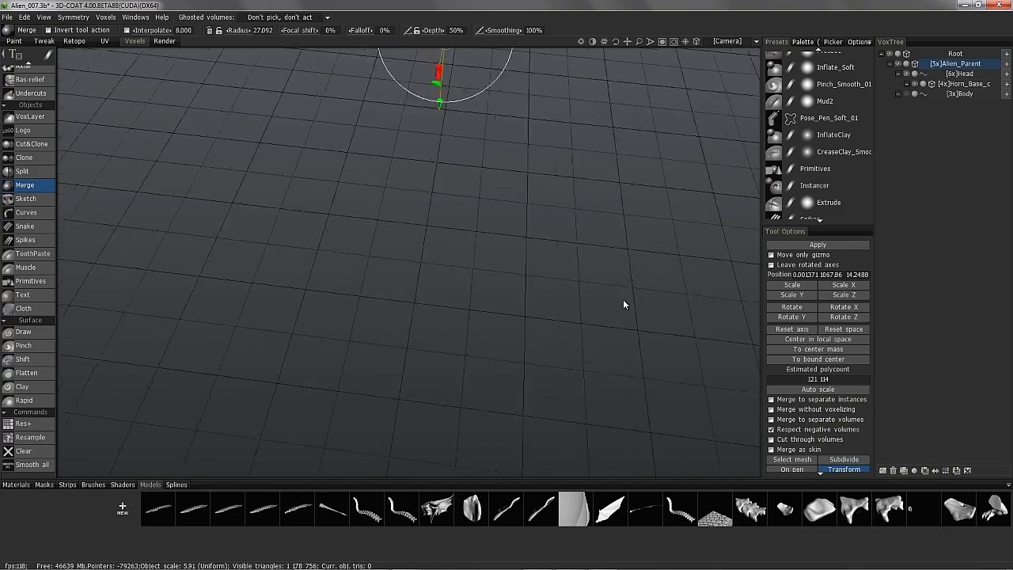
- Merge the dragon scale into a new volume layer, then undo and re-merge it at Scale x2
click(44, 17)
drag(244, 208, 475, 266)
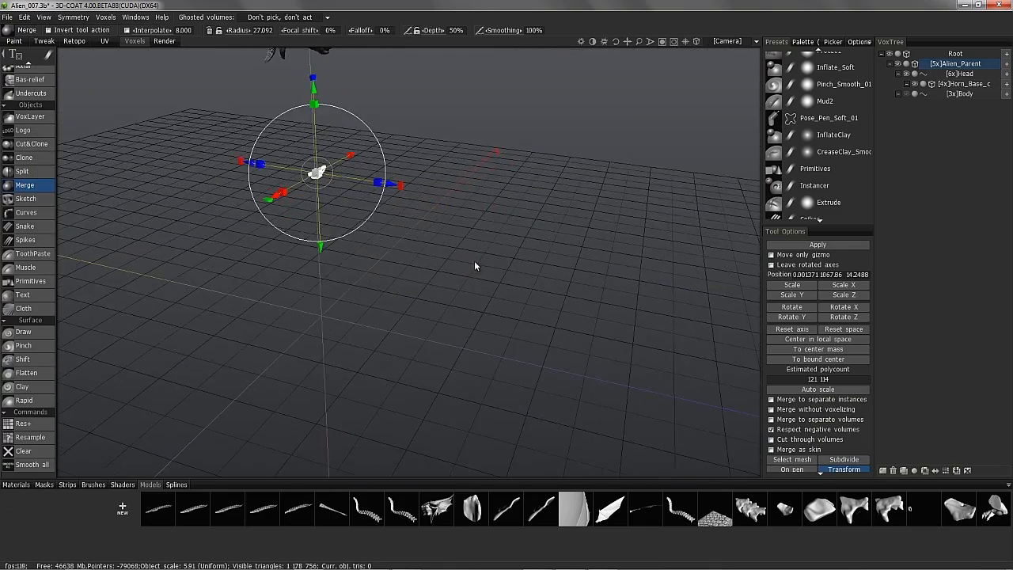
click(844, 317)
alt+drag(285, 232, 432, 244)
click(1006, 54)
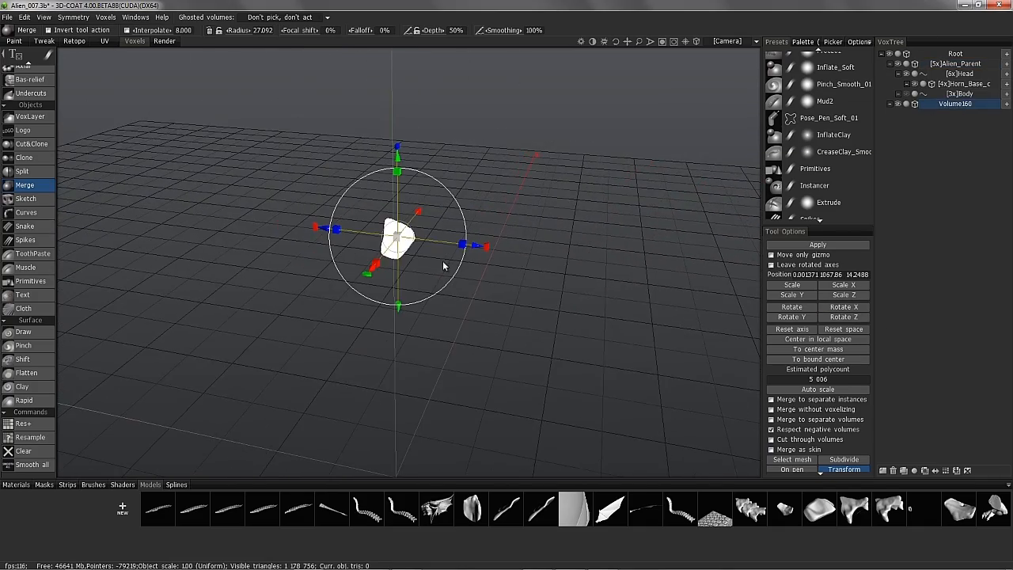
scroll(41, 163, up, 3)
click(30, 125)
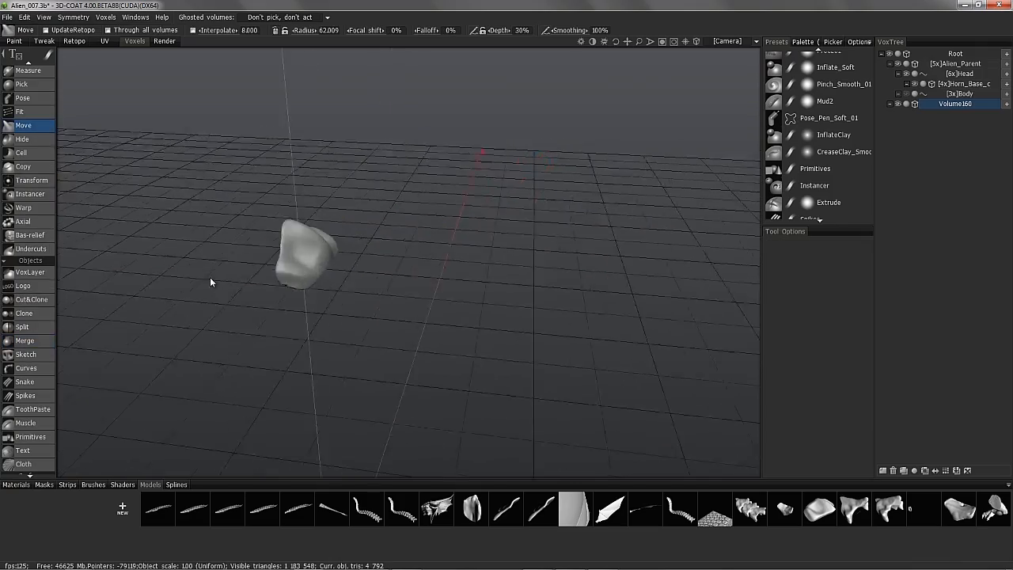
key(ctrl+z)
click(925, 470)
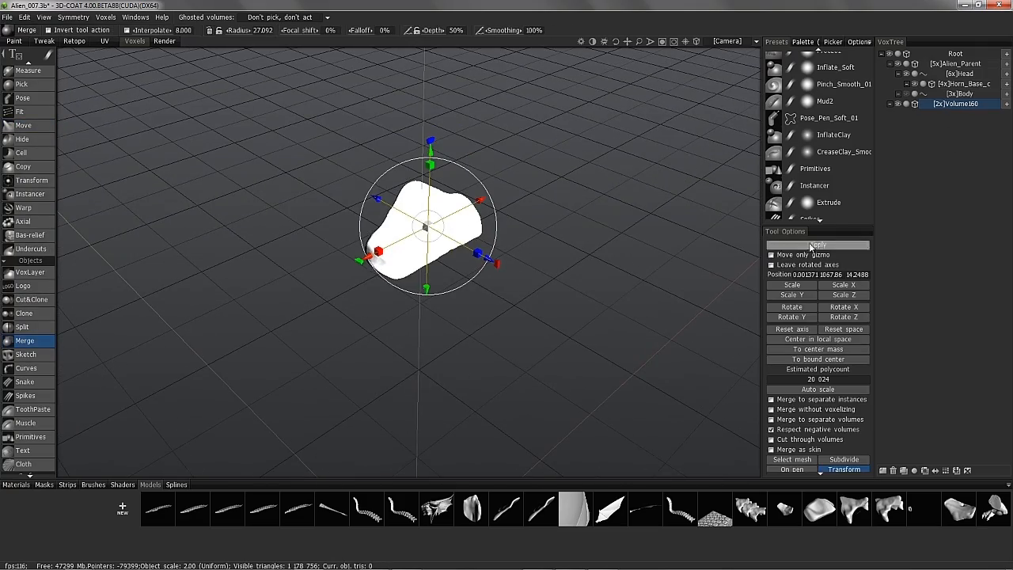
- With the Move brush, pull the scale piece's right edge outward and reshape it
click(26, 126)
alt+drag(288, 243, 516, 250)
alt+right_drag(516, 250, 349, 258)
mouse_move(348, 258)
alt+mouse_down()
mouse_move(446, 249)
mouse_move(348, 304)
alt+mouse_up()
alt+middle_drag(349, 304, 238, 136)
alt+right_drag(238, 135, 232, 267)
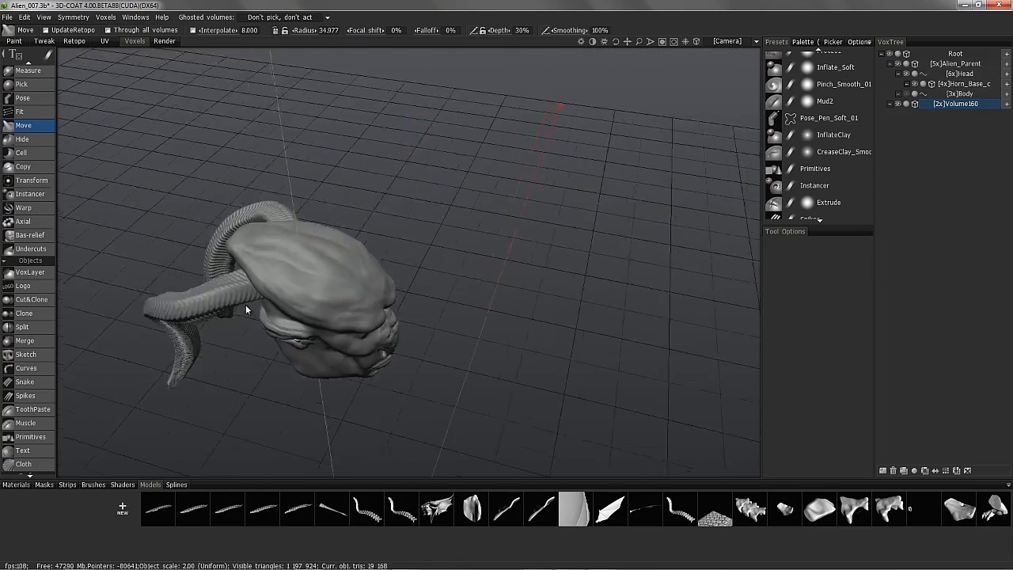
alt+drag(232, 267, 303, 210)
alt+right_drag(303, 209, 366, 440)
mouse_move(366, 441)
alt+mouse_down()
mouse_move(350, 279)
mouse_move(364, 217)
alt+mouse_up()
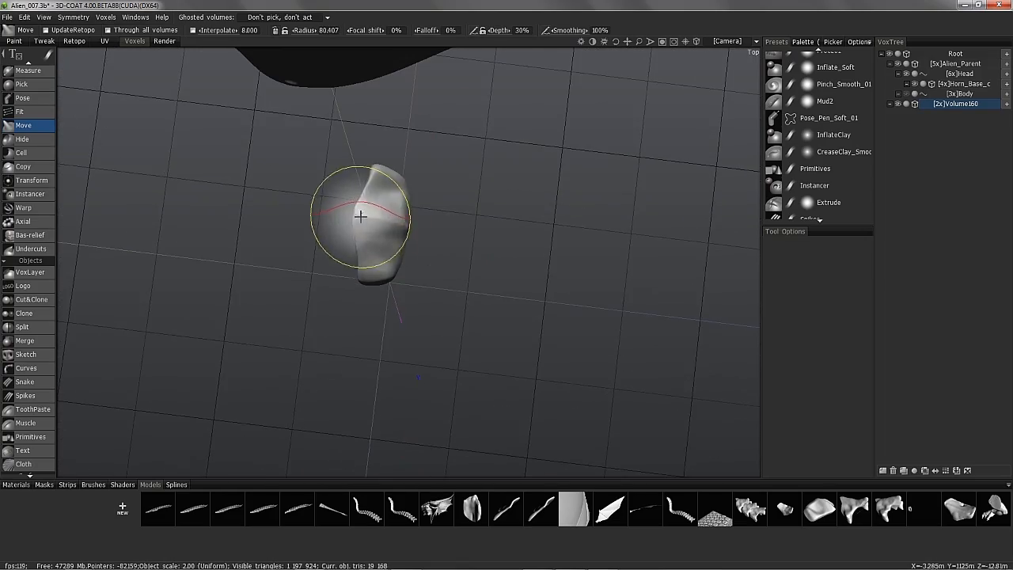
mouse_move(353, 254)
alt+mouse_down()
mouse_move(393, 304)
mouse_move(440, 323)
alt+mouse_up()
mouse_move(440, 323)
alt+mouse_down()
mouse_move(222, 317)
mouse_move(305, 292)
mouse_move(385, 246)
mouse_move(398, 145)
mouse_move(389, 147)
mouse_move(391, 194)
alt+mouse_up()
mouse_move(391, 198)
mouse_down()
mouse_move(424, 209)
mouse_move(513, 161)
mouse_move(206, 206)
mouse_move(256, 192)
mouse_move(226, 203)
mouse_move(211, 98)
mouse_move(262, 183)
mouse_move(305, 174)
mouse_up()
- Set up line-based Pose on the scale piece and view it from above
click(23, 98)
click(866, 254)
click(815, 289)
alt+drag(641, 240, 266, 327)
alt+right_drag(123, 364, 242, 346)
alt+drag(242, 346, 317, 200)
- Pull the piece's bottom downward and rename its layer Shell_01
click(24, 125)
drag(277, 168, 317, 208)
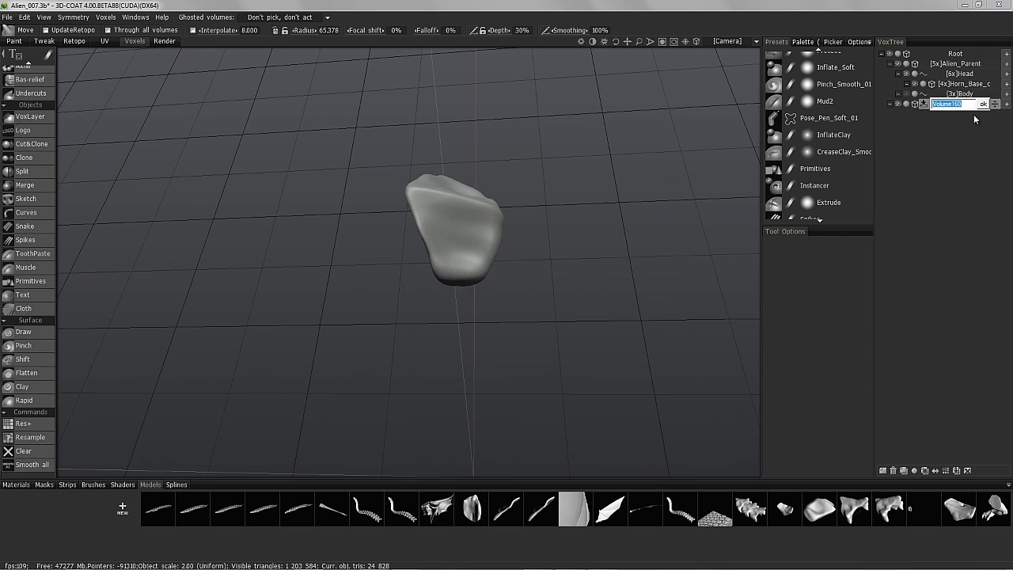
text(Shell_01)
key(Return)
click(182, 484)
- Start exporting Shell_01 as a curve profile, set Period Y to 0, then cancel
right_click(960, 103)
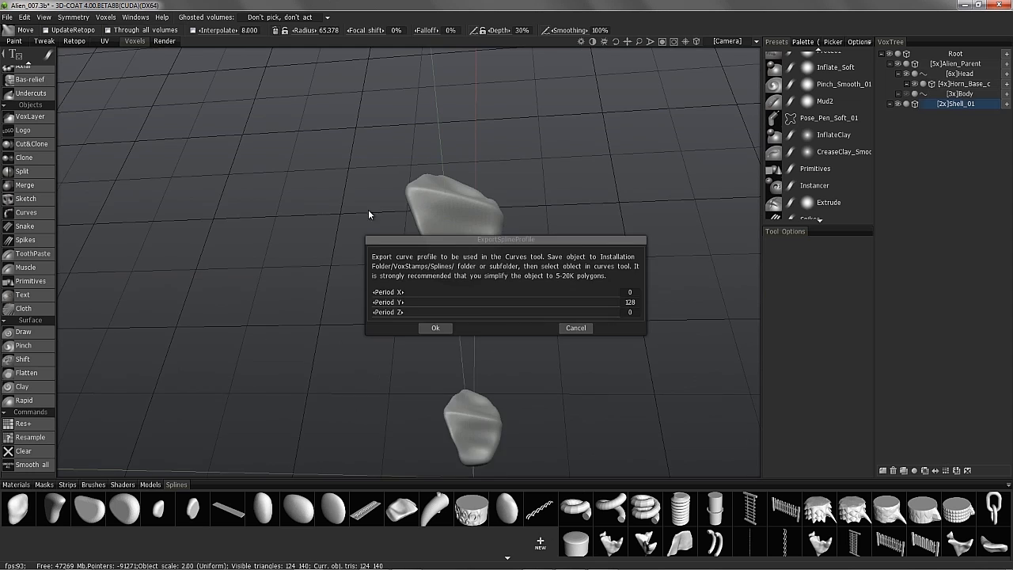
alt+right_drag(368, 209, 444, 242)
drag(443, 240, 669, 173)
alt+middle_drag(425, 226, 406, 251)
alt+drag(407, 252, 412, 218)
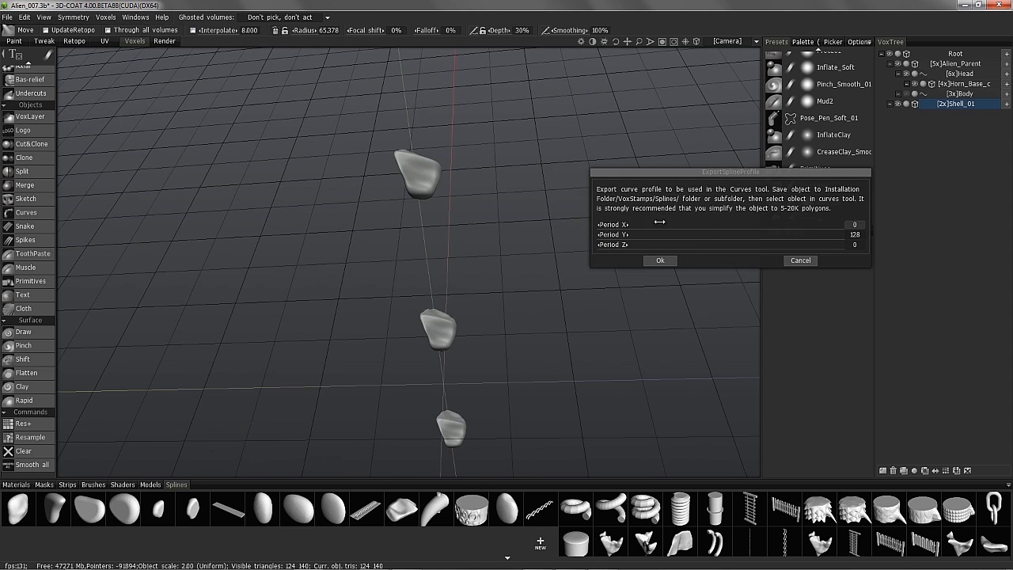
alt+drag(420, 178, 424, 154)
drag(817, 239, 636, 237)
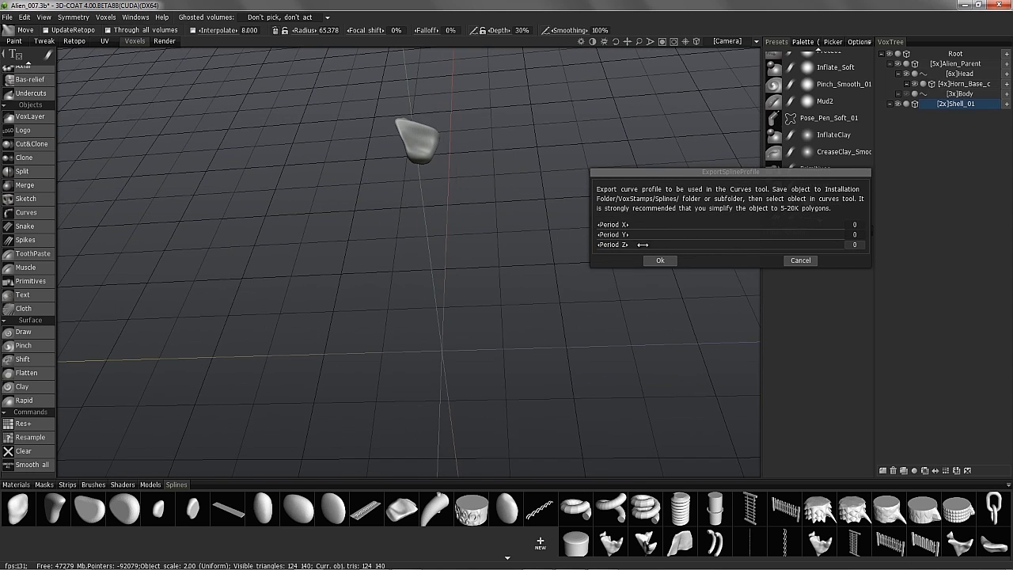
alt+right_drag(431, 246, 388, 272)
alt+drag(389, 271, 482, 403)
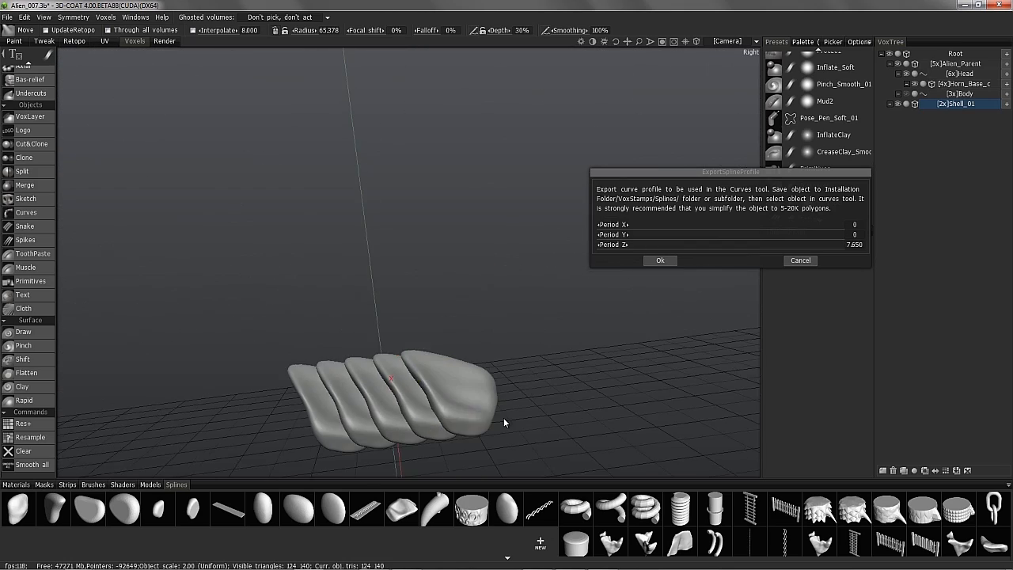
click(800, 260)
- Run Make hull on Shell_01 and smooth the whole shell
right_click(951, 103)
click(830, 188)
click(446, 316)
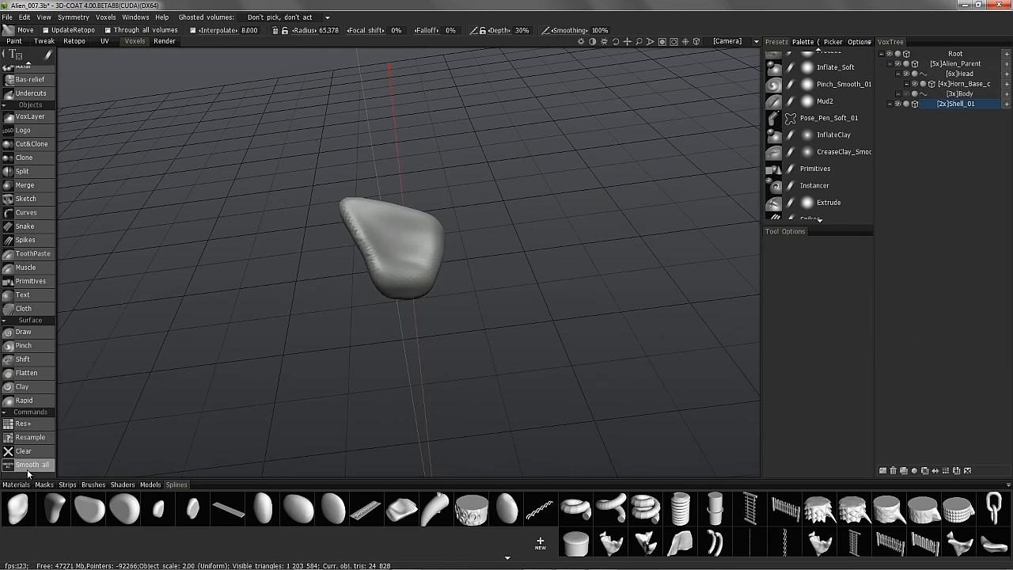
right_click(955, 104)
click(930, 214)
click(445, 316)
click(30, 466)
alt+drag(261, 388, 301, 317)
- Reapply the Shell_01 layer option and smooth the whole shell again
right_click(957, 103)
click(930, 215)
click(446, 316)
alt+drag(516, 333, 293, 408)
click(30, 465)
alt+drag(226, 353, 483, 364)
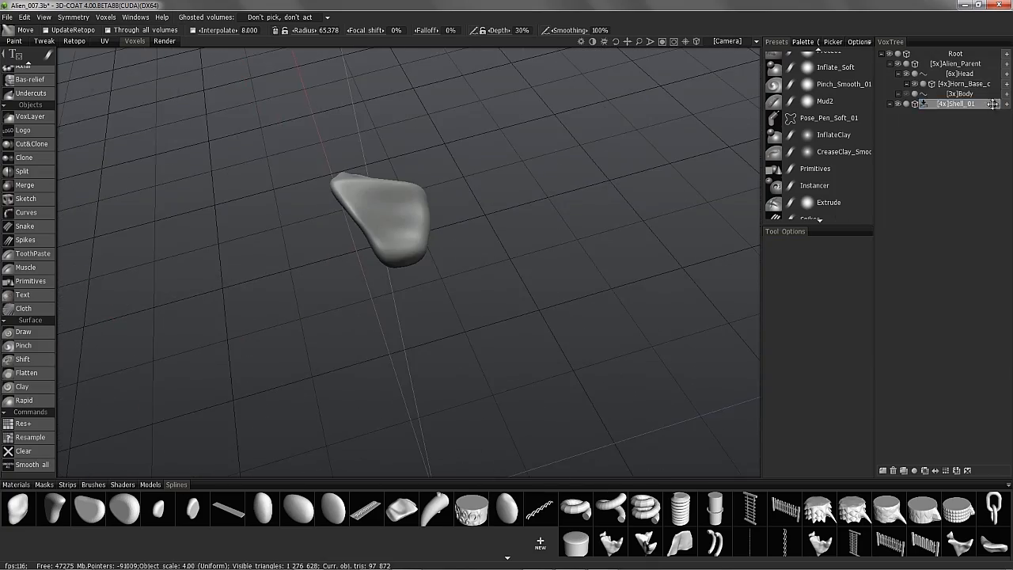
- Send Shell_01 to the spline profiles with Period Z set to 12.750
drag(987, 105, 544, 523)
alt+drag(515, 221, 486, 261)
drag(419, 311, 459, 312)
drag(454, 282, 500, 176)
- Accept the profile export and polygon reduction, then re-export Shell_01 as a curve profile
click(481, 222)
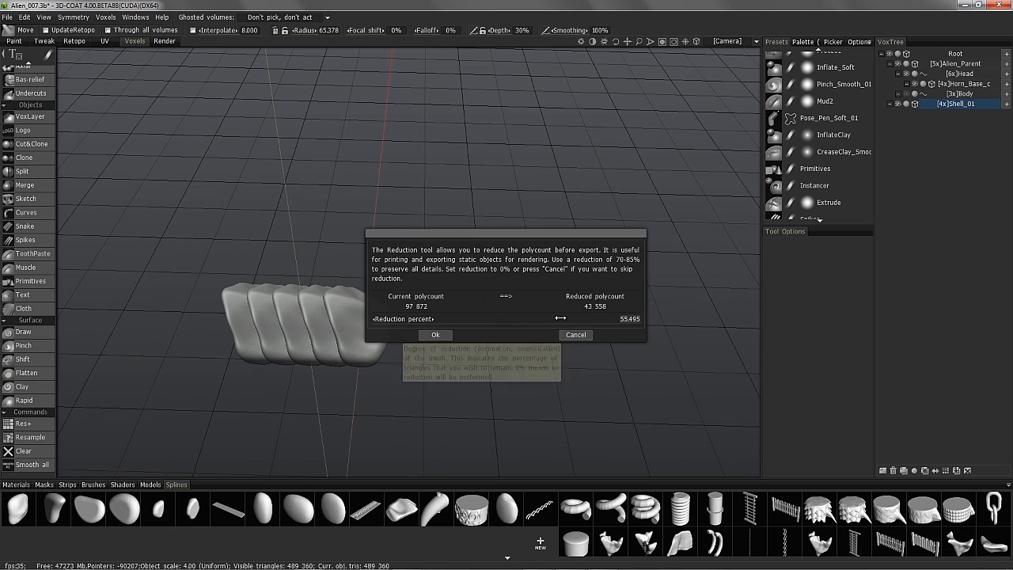
click(443, 335)
click(505, 542)
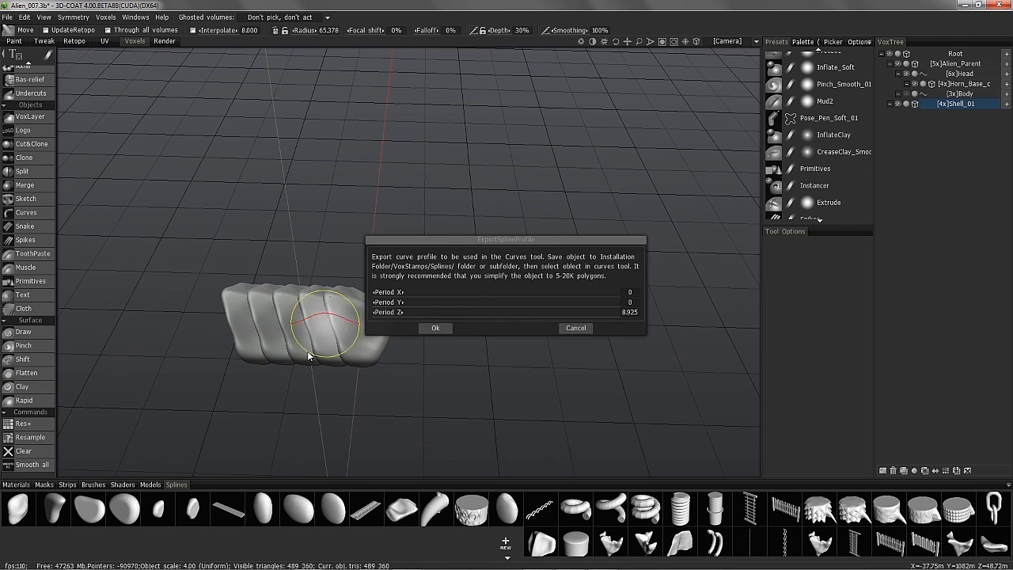
click(443, 334)
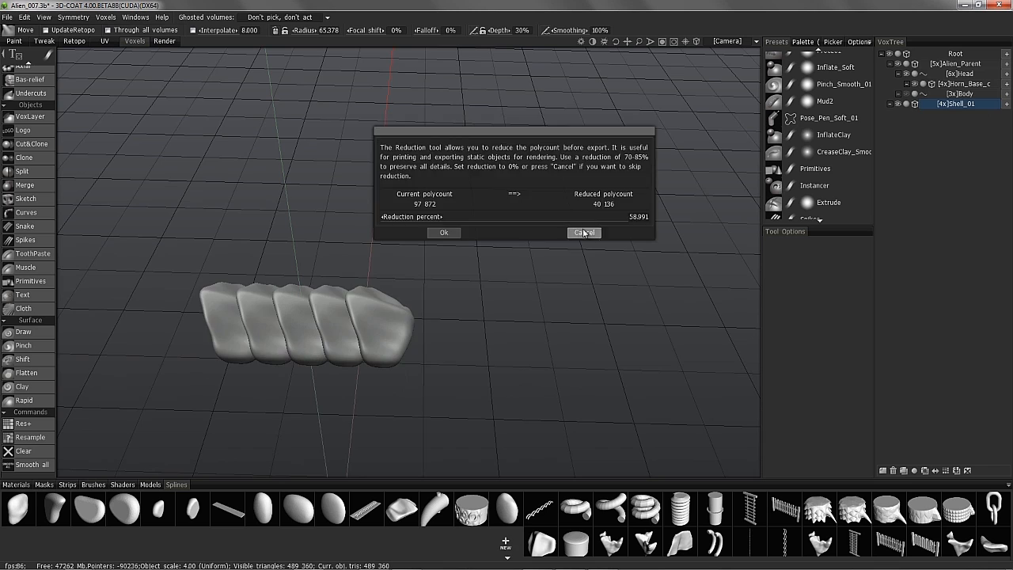
key(Return)
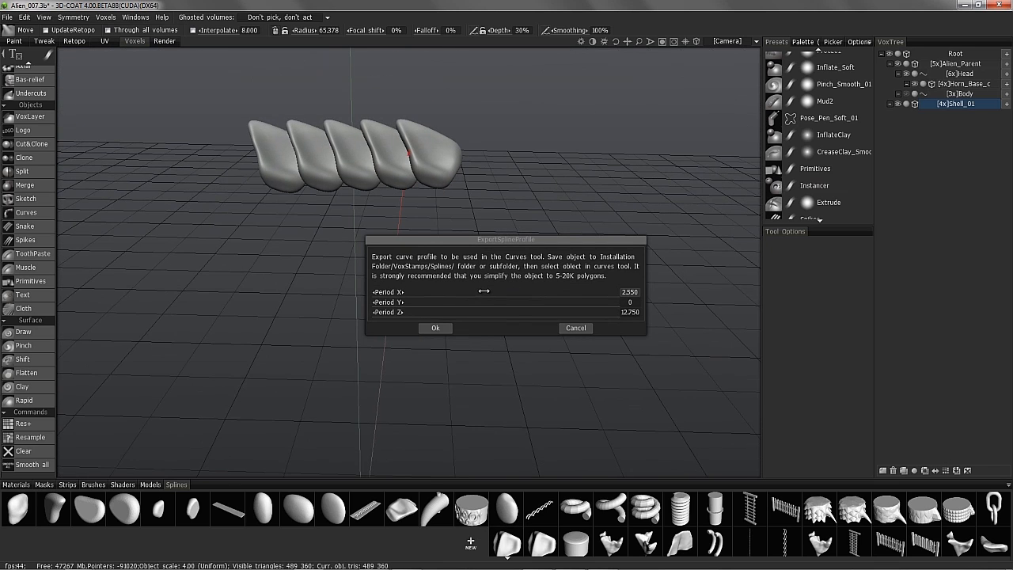
- Set Period Y to -0.5, save the profile, and hide the Shell_01 layer
drag(611, 302, 508, 301)
click(629, 302)
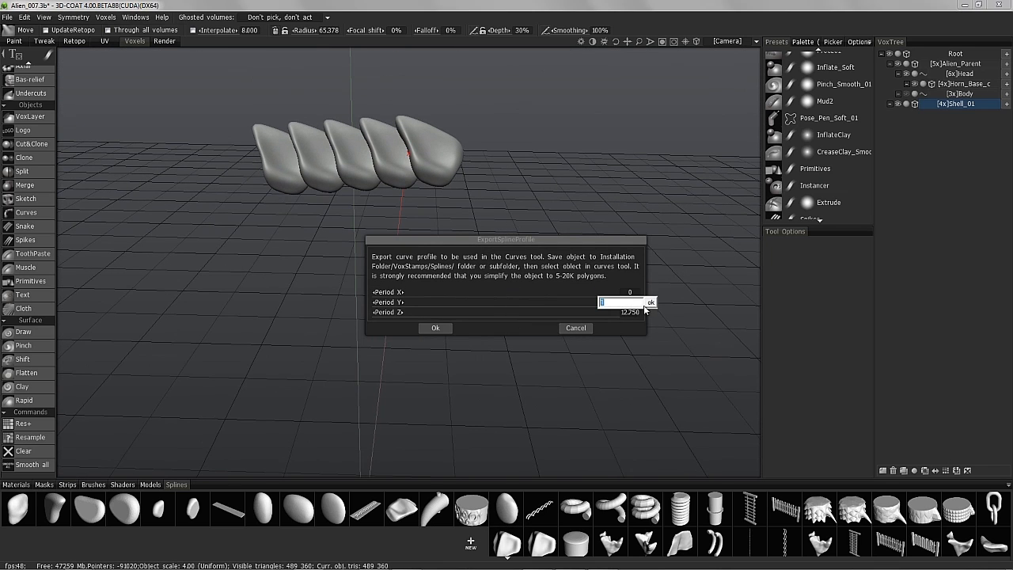
text(-0.5)
key(Return)
click(421, 328)
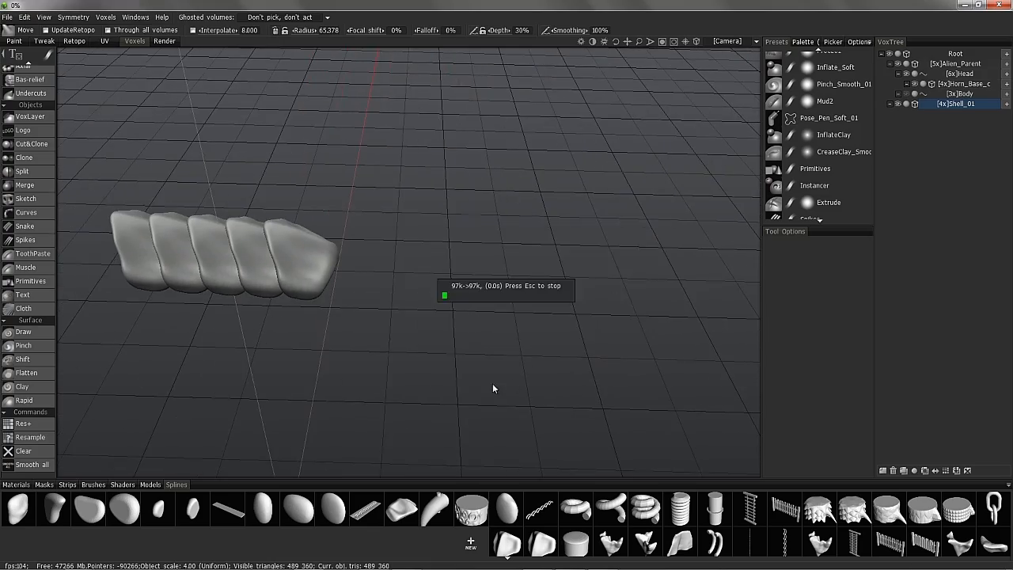
click(898, 104)
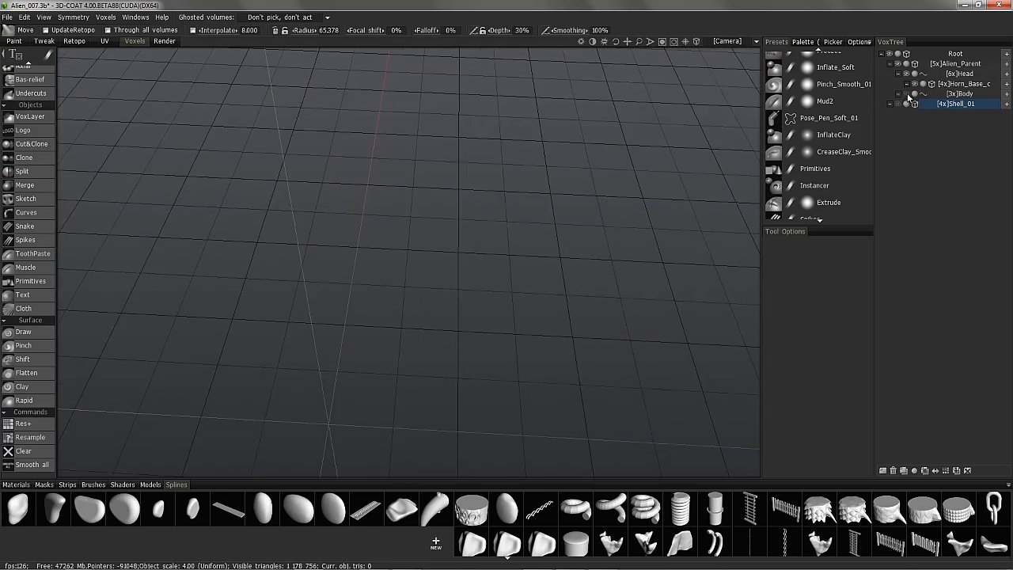
- Clone the horn layer and run the shell-plate profile along its curve, adjusting rotation and scale
click(944, 84)
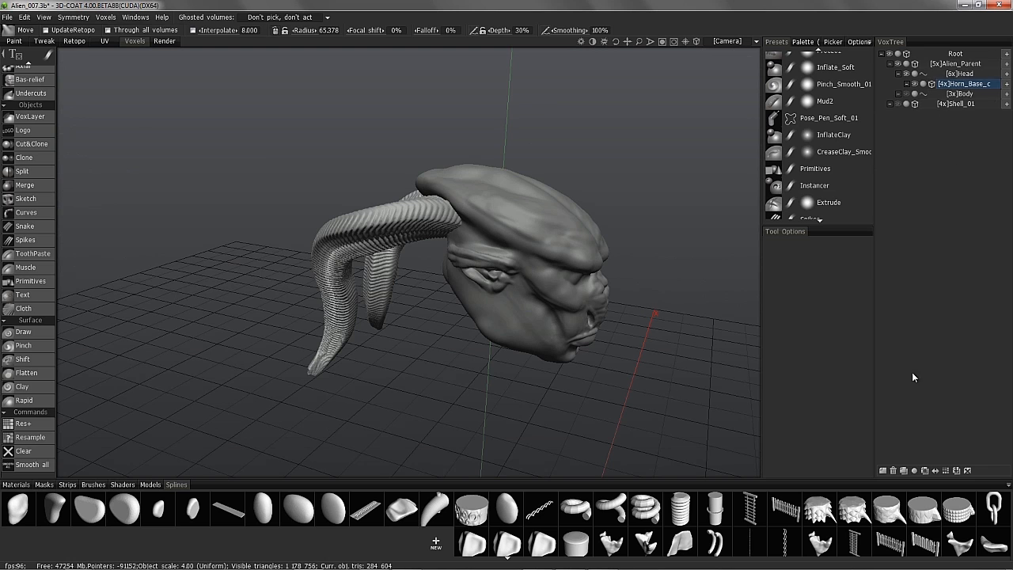
click(904, 470)
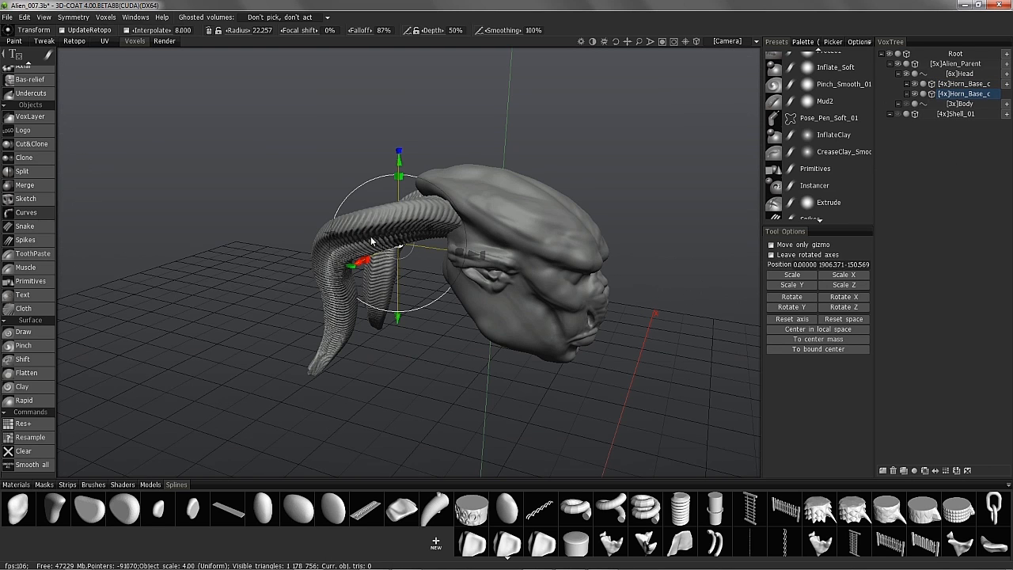
click(477, 538)
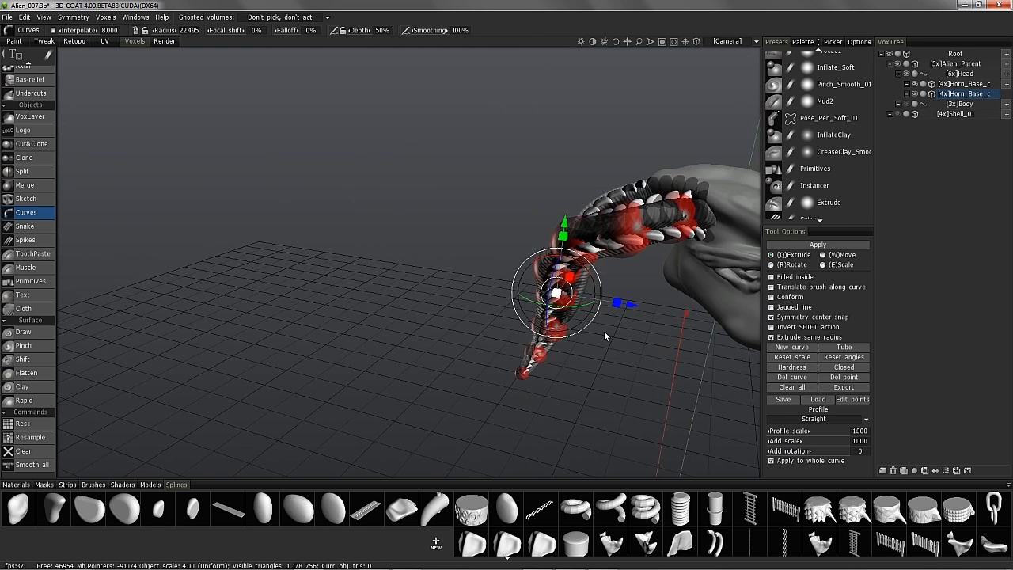
drag(809, 451, 869, 470)
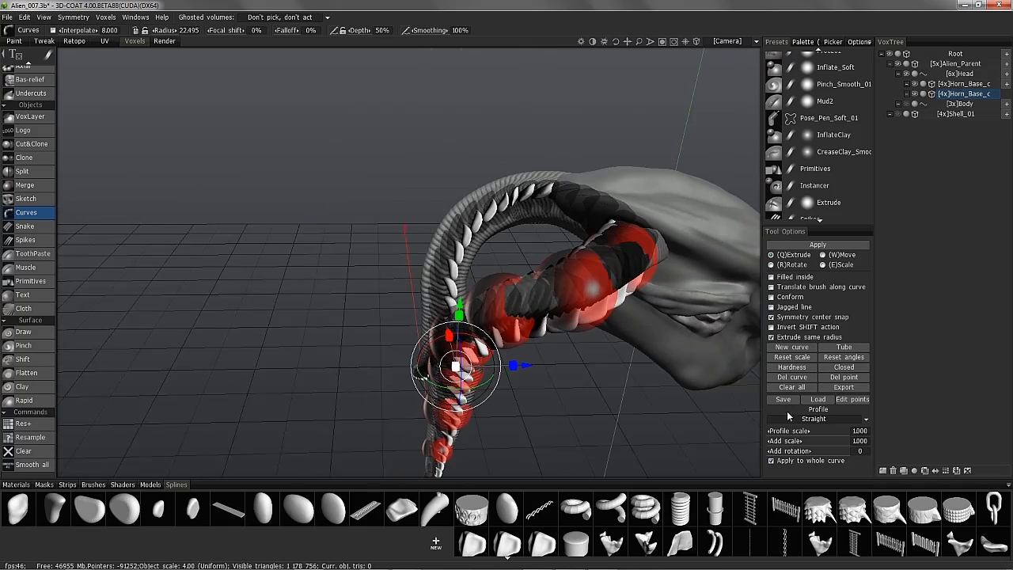
drag(801, 441, 801, 441)
alt+drag(697, 317, 314, 204)
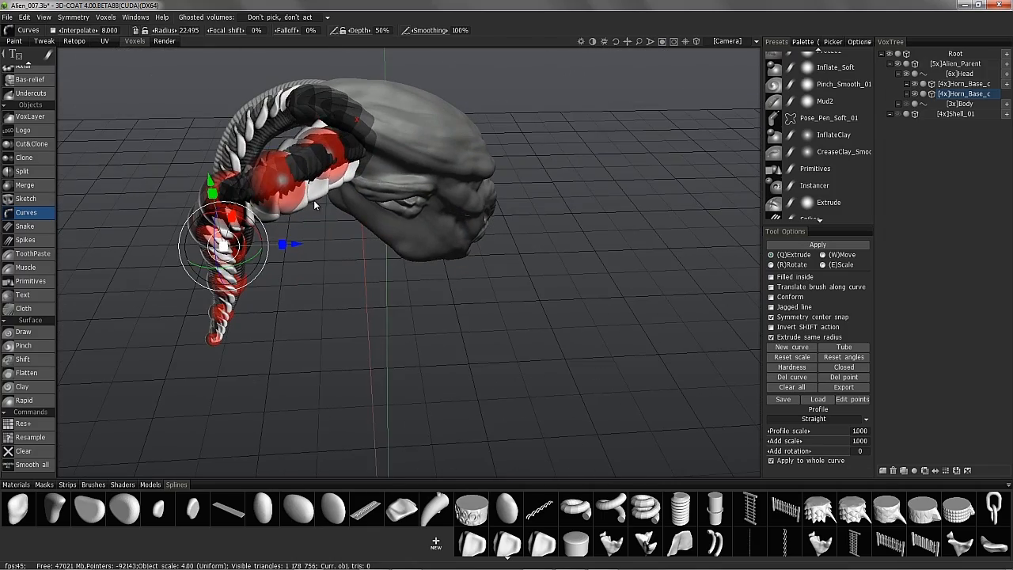
alt+drag(503, 421, 257, 344)
- Hide the horn and head layers, then show and select Shell_01
scroll(40, 84, up, 3)
click(24, 168)
click(915, 83)
click(915, 94)
click(906, 73)
click(899, 114)
click(955, 114)
alt+drag(346, 255, 318, 224)
alt+middle_drag(551, 340, 561, 465)
drag(45, 408, 61, 447)
- Flip the shell piece 180 degrees with the Transform tool
click(32, 258)
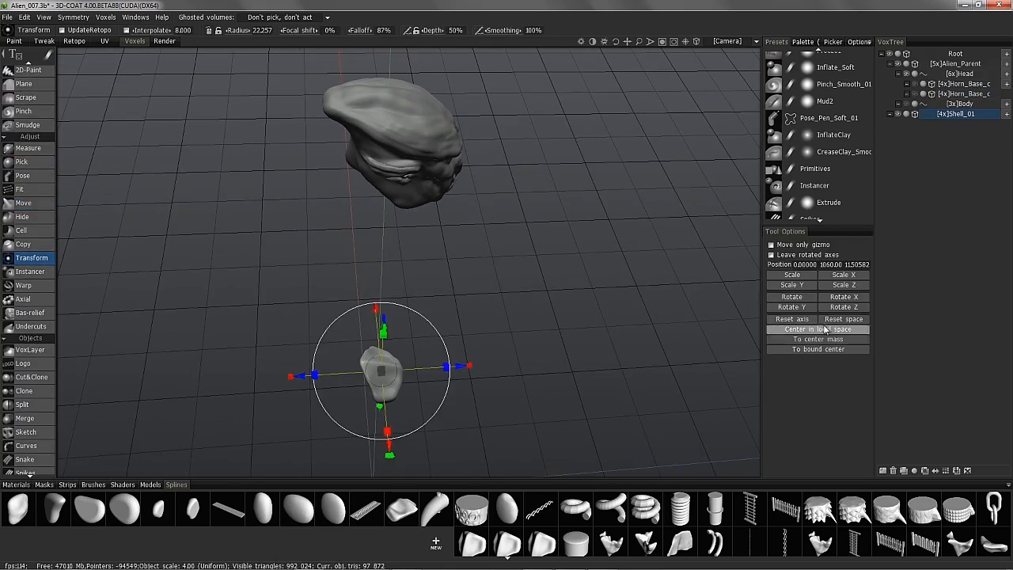
alt+middle_drag(321, 286, 320, 211)
alt+drag(320, 210, 384, 306)
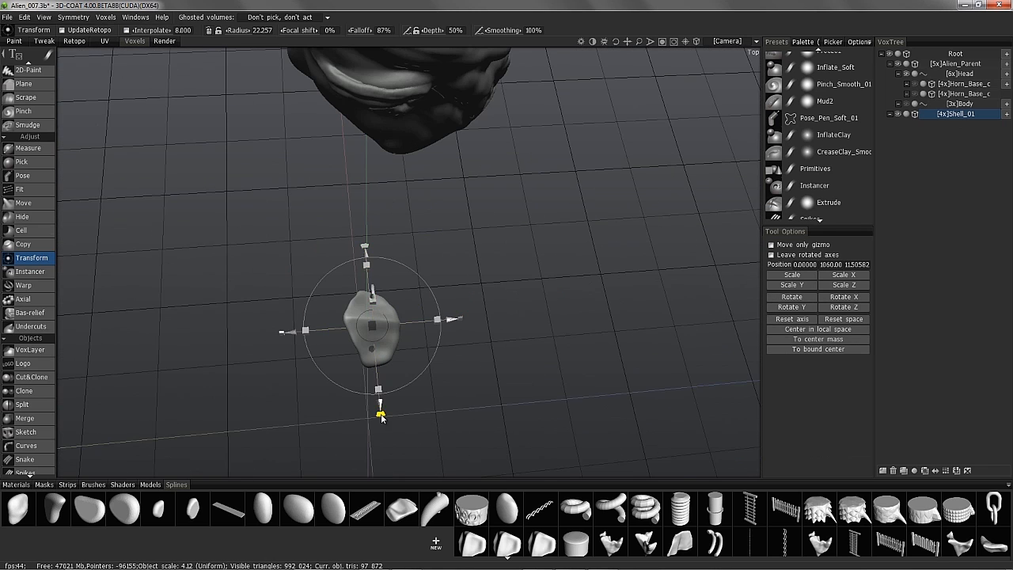
text(180)
key(Return)
click(26, 85)
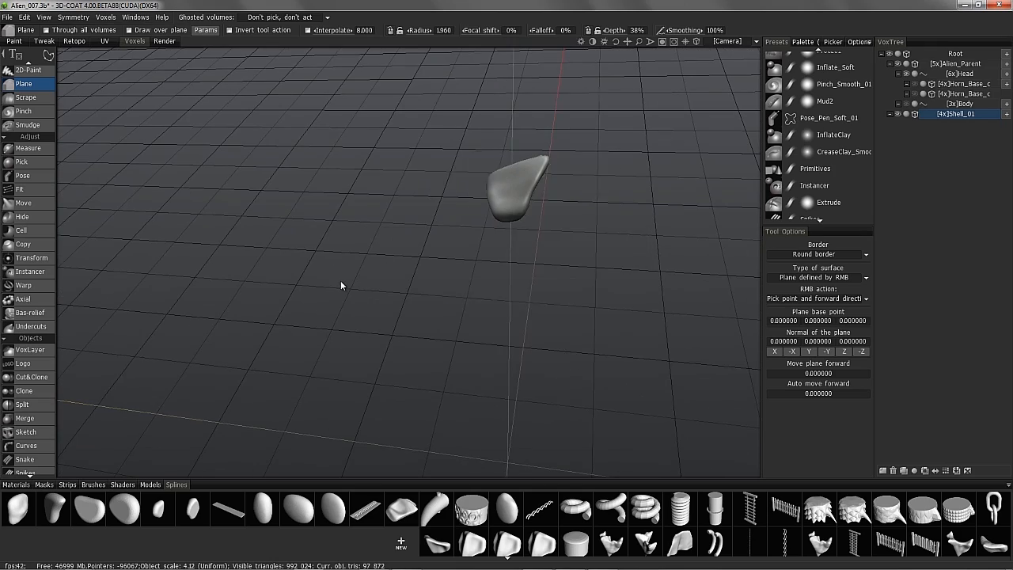
- Export the shell as a curve profile with Period Y 0 and accept the reduction
drag(341, 285, 608, 269)
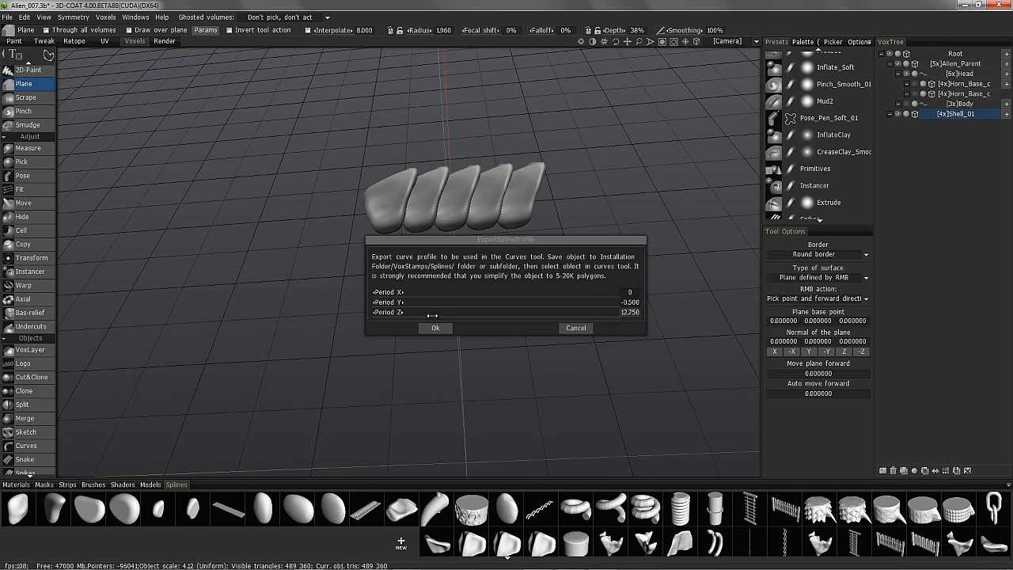
click(630, 303)
text(0)
key(Return)
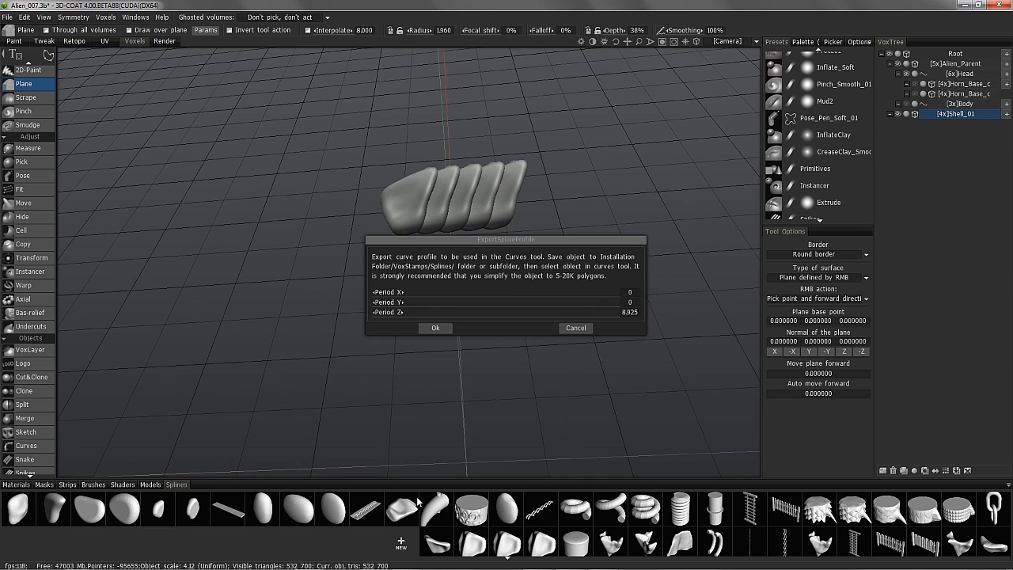
click(434, 329)
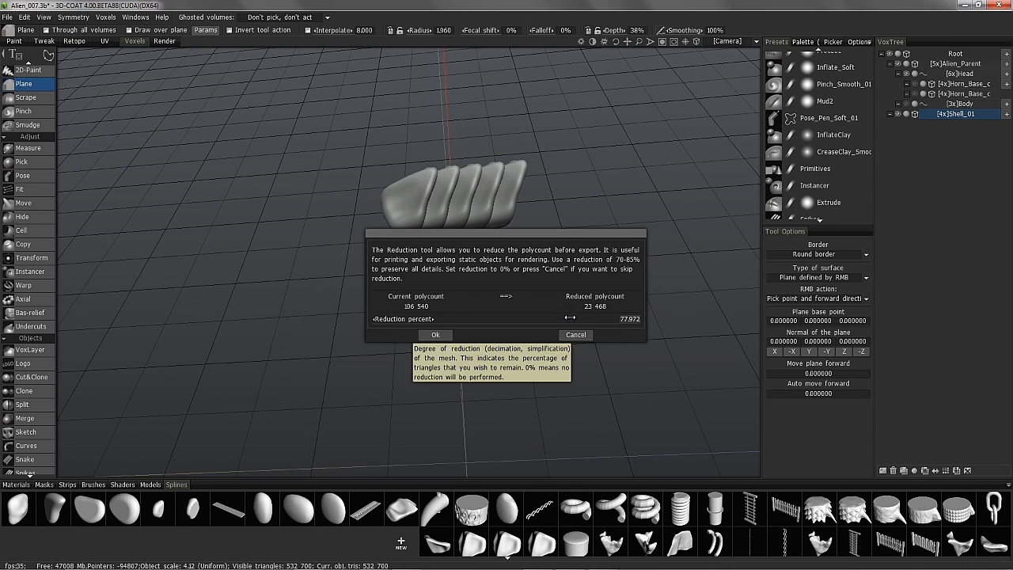
click(435, 334)
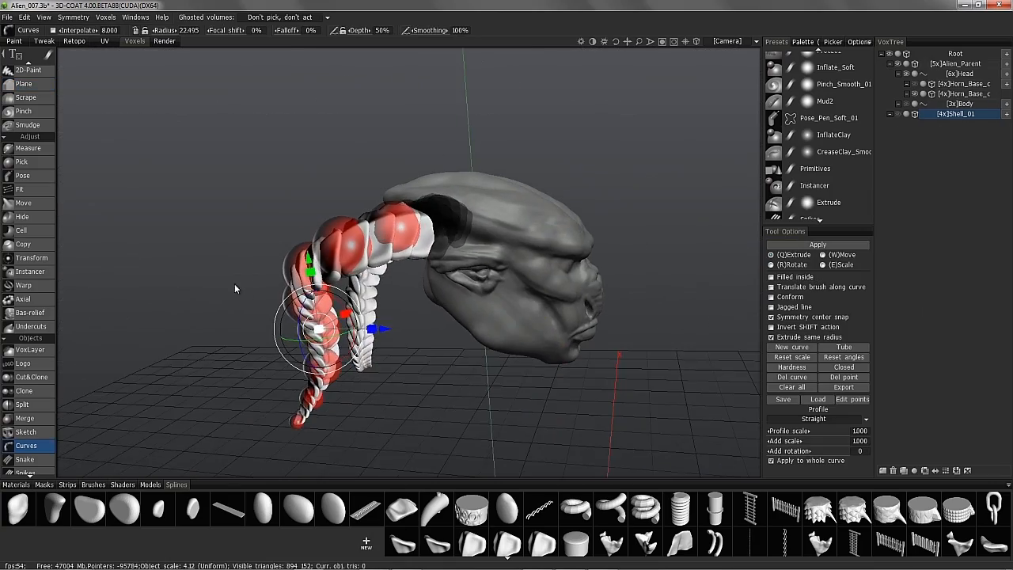
- Turn off 'Apply to whole curve' for the horn curve
alt+drag(234, 288, 416, 242)
scroll(417, 243, down, 3)
click(771, 460)
scroll(434, 181, up, 5)
- Rotate the horn tip point to reshape both horn ends and bake the ridges into the horns
alt+drag(433, 181, 478, 243)
alt+drag(435, 310, 450, 380)
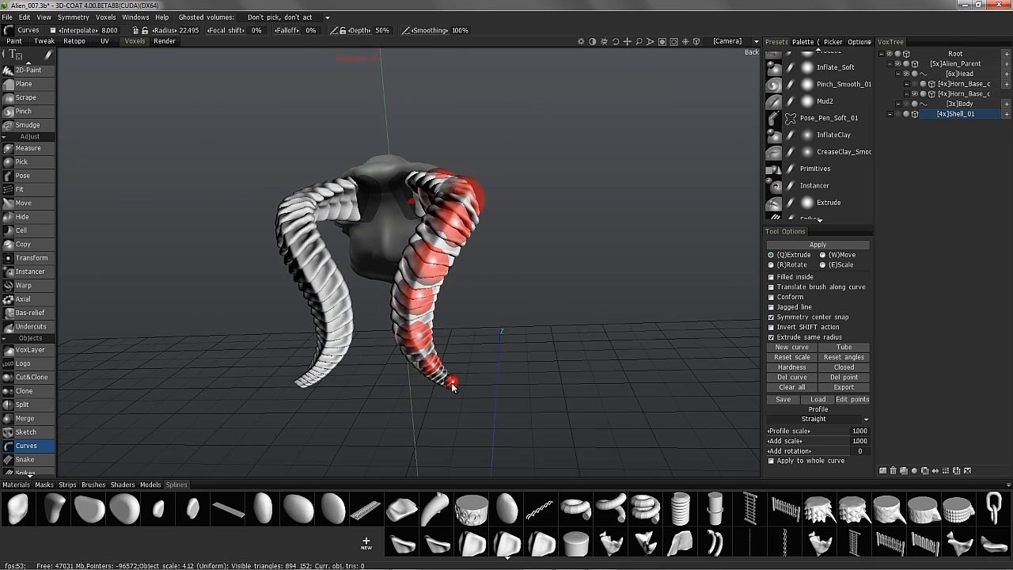
alt+middle_drag(546, 399, 559, 304)
scroll(559, 304, up, 5)
click(967, 95)
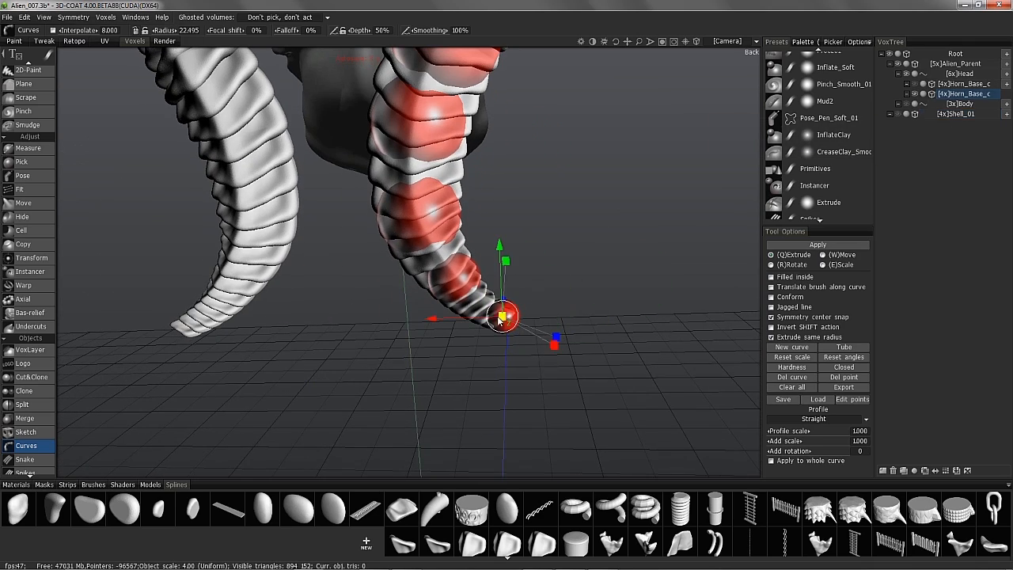
drag(441, 323, 415, 322)
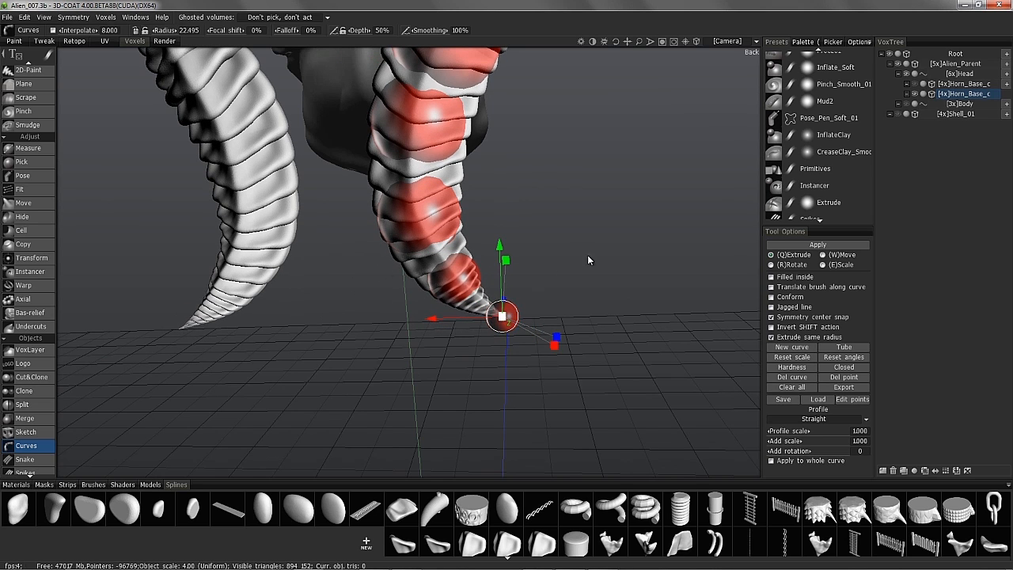
scroll(588, 260, down, 5)
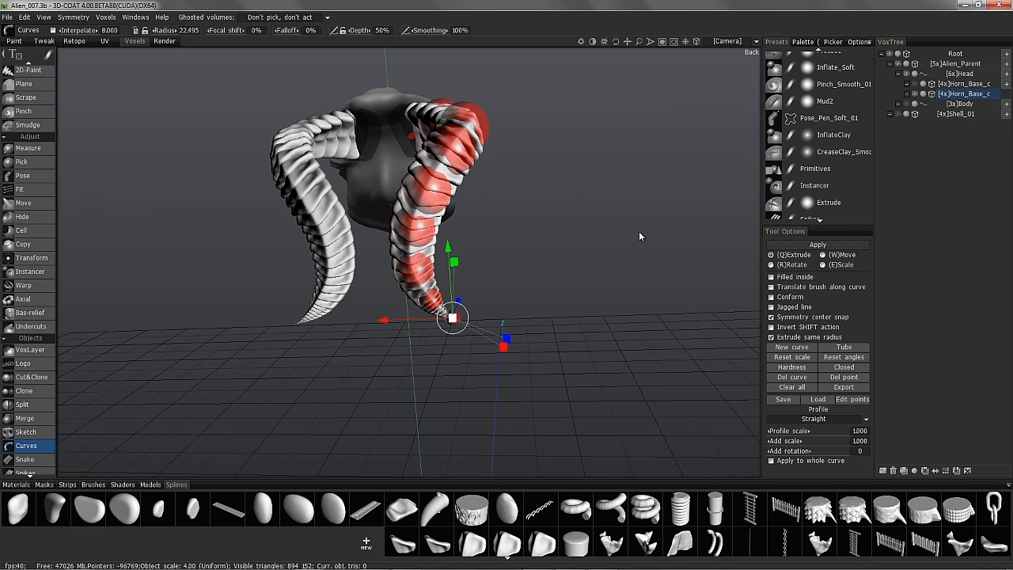
key(Return)
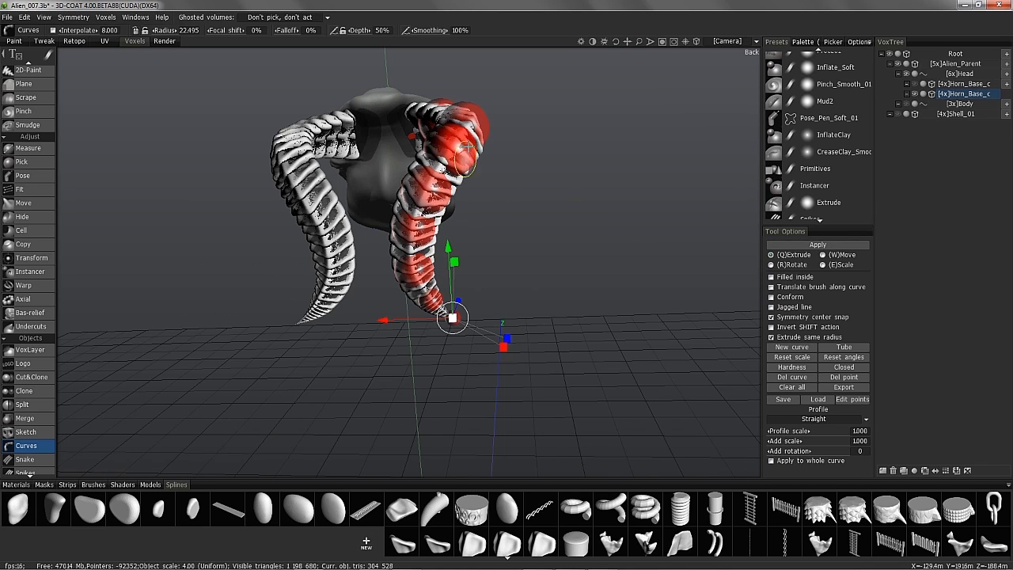
- Save the horn curve as Alien_Horn_OuterRidges_02
click(782, 400)
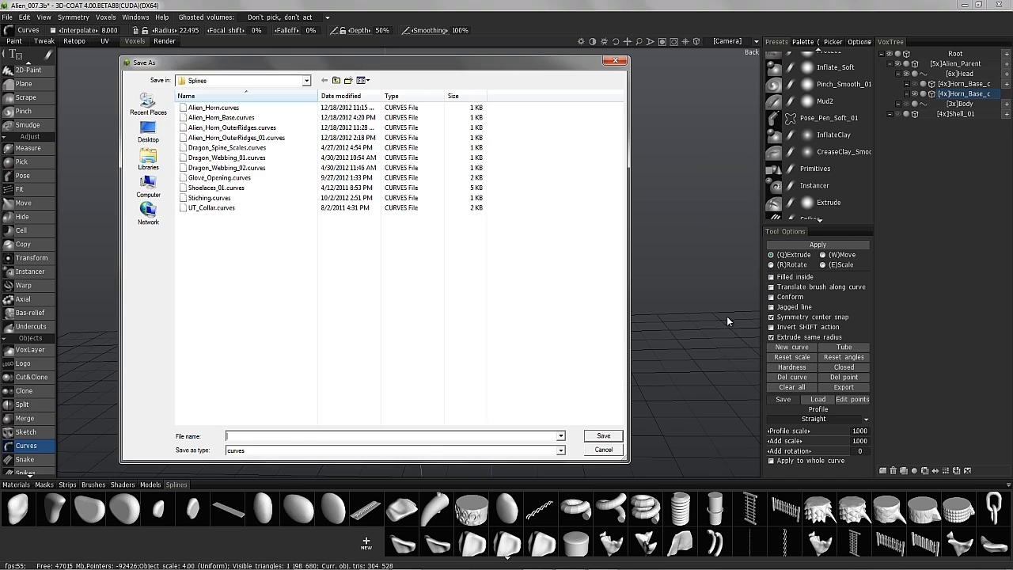
click(601, 435)
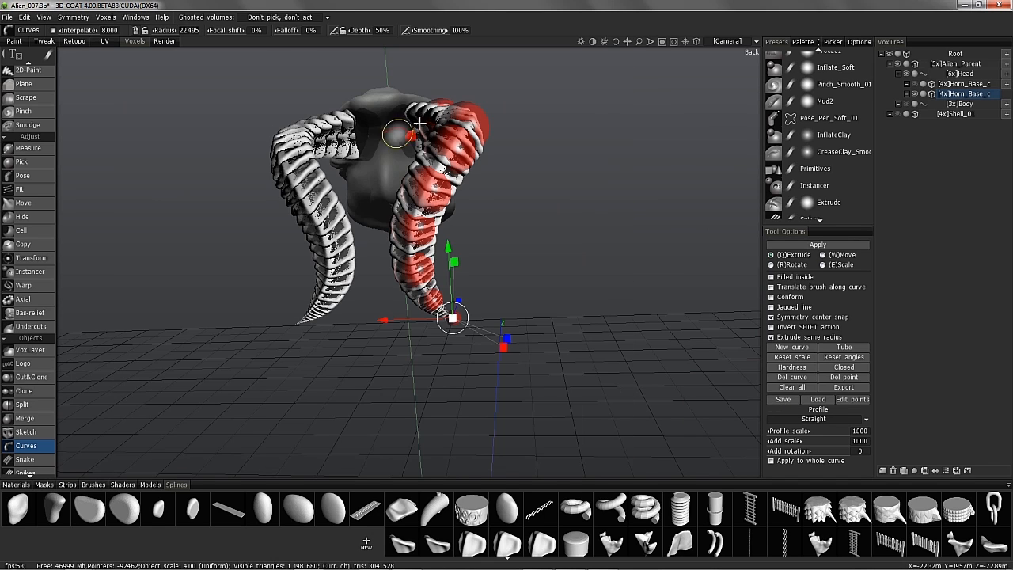
drag(394, 342, 281, 142)
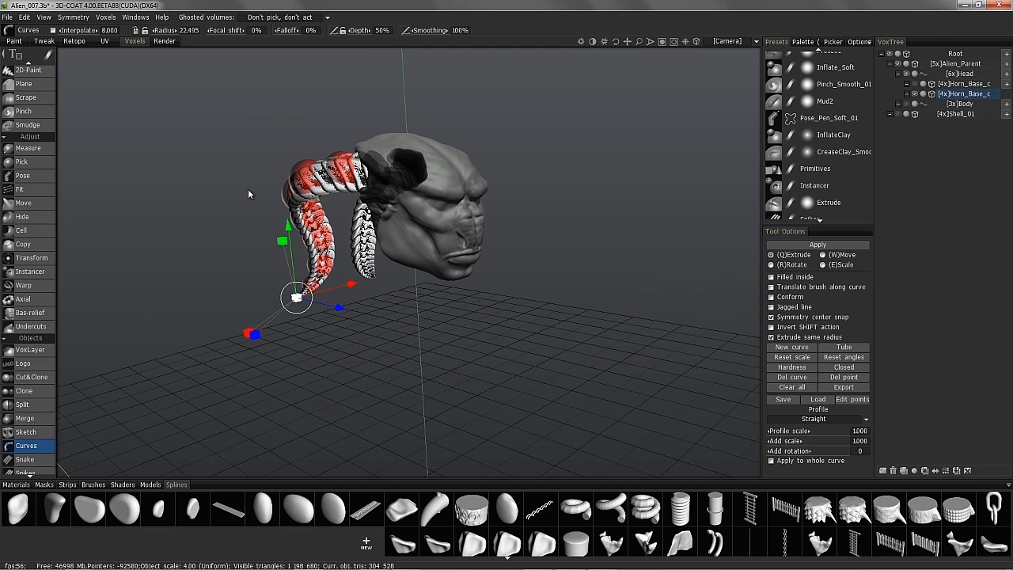
key(space)
- Leave curve editing for the Grow brush and orbit to a three-quarter front view of the head
click(58, 109)
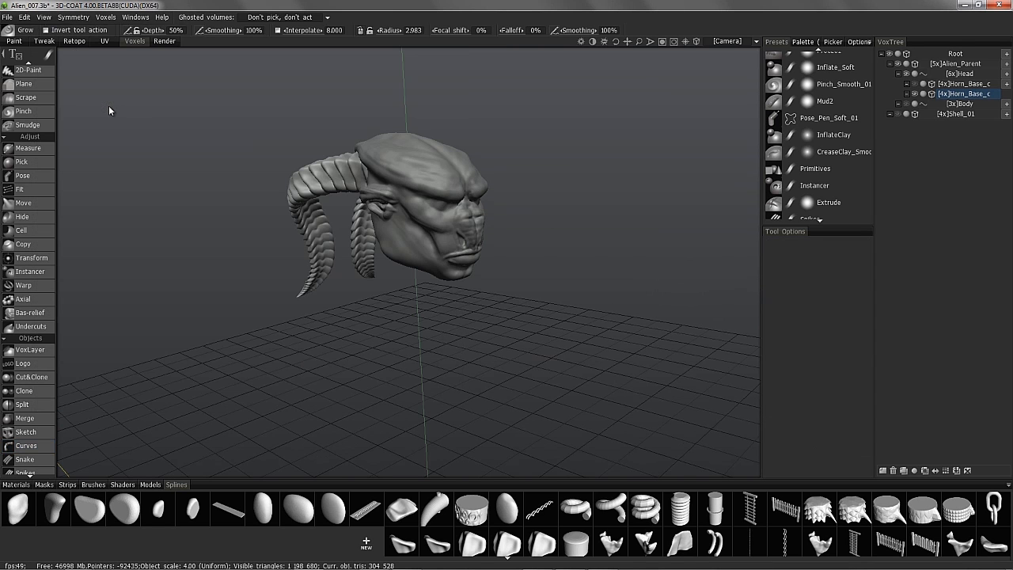
drag(542, 127, 385, 172)
right_drag(385, 172, 393, 179)
drag(393, 180, 363, 226)
right_drag(364, 226, 274, 196)
drag(274, 196, 447, 301)
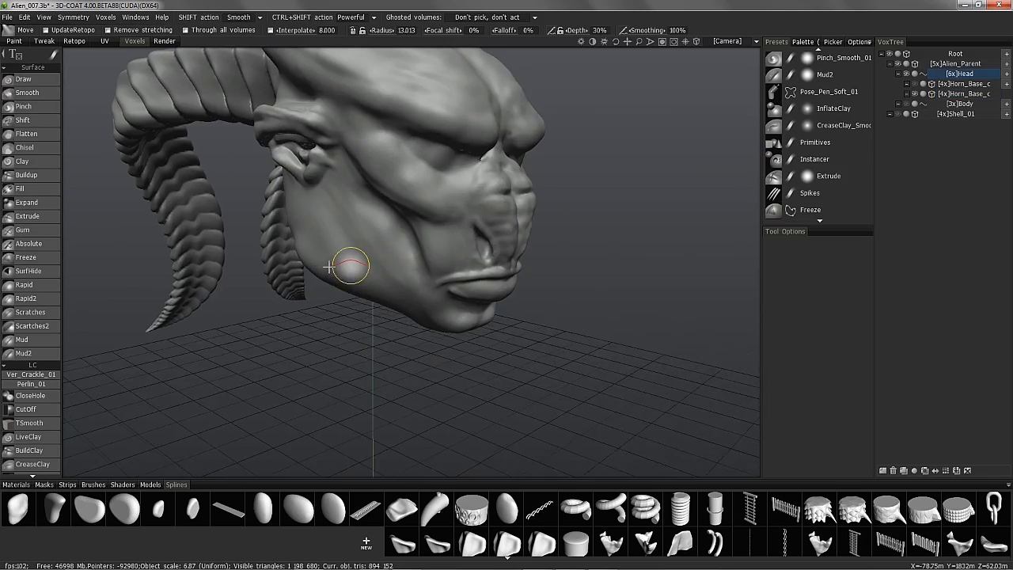
alt+drag(344, 264, 803, 47)
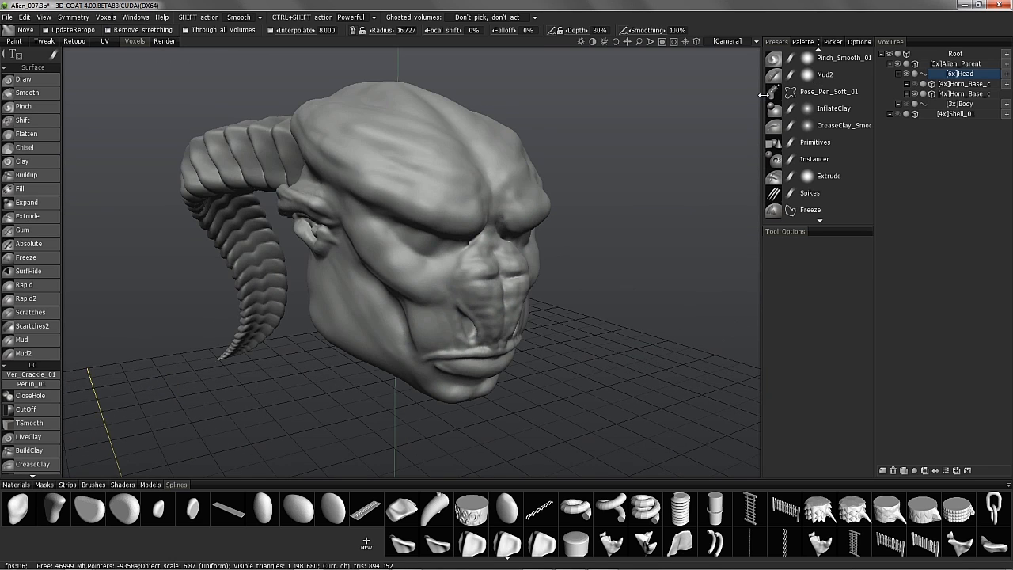
drag(760, 94, 750, 95)
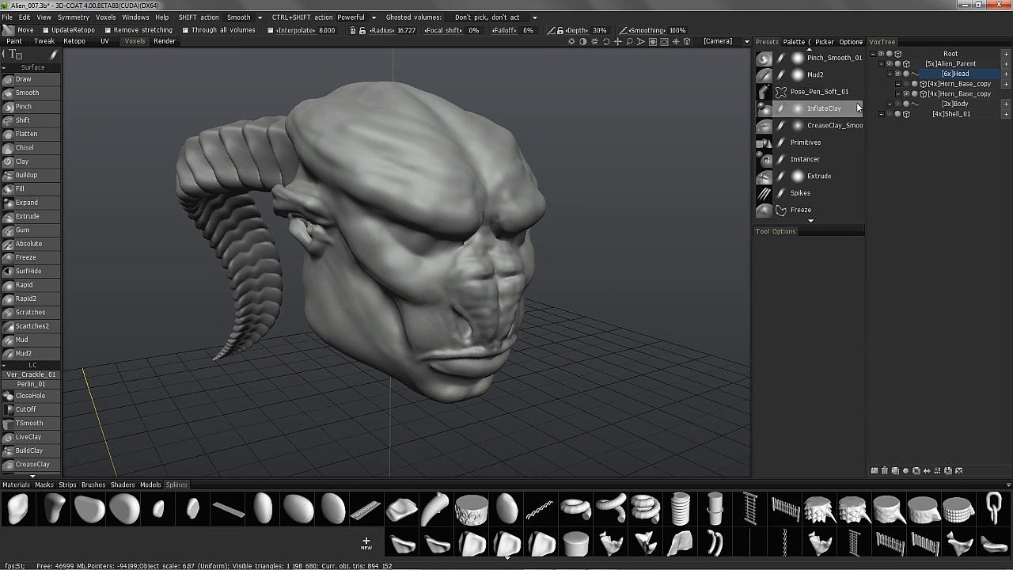
- Set the colour picker panel to image mode and load creature_lrg.jpg as reference
click(833, 42)
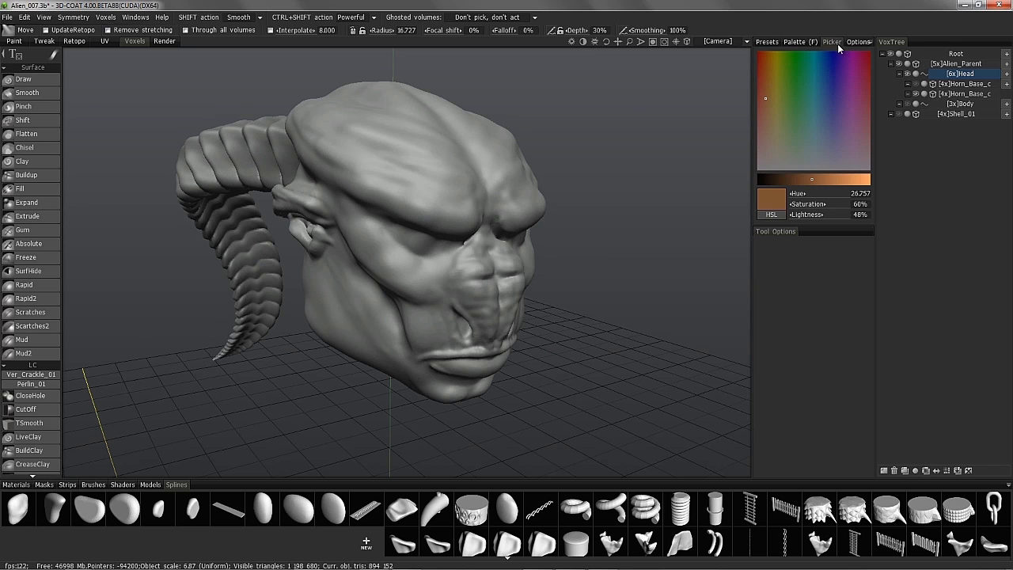
click(872, 42)
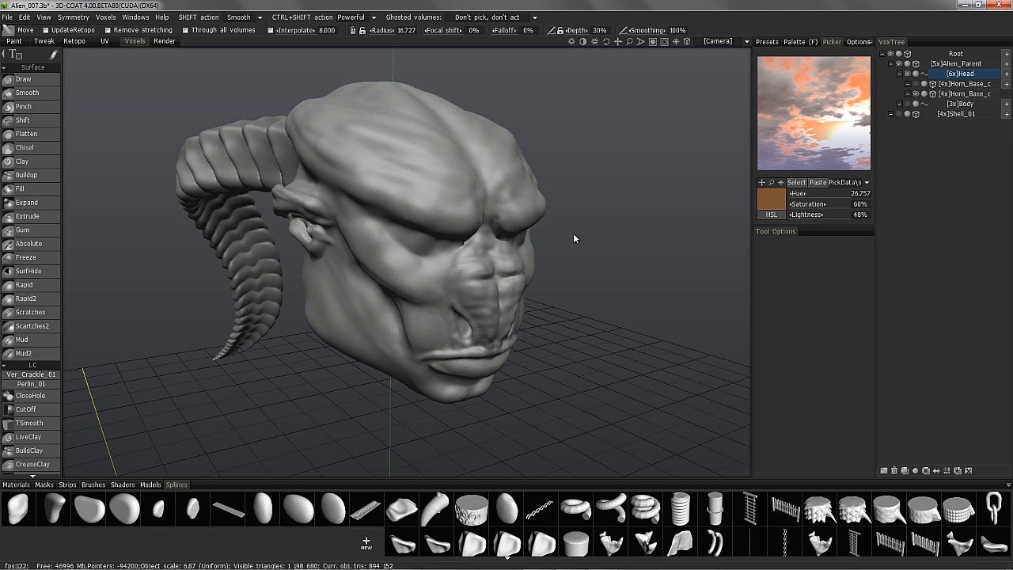
click(767, 183)
scroll(380, 261, down, 5)
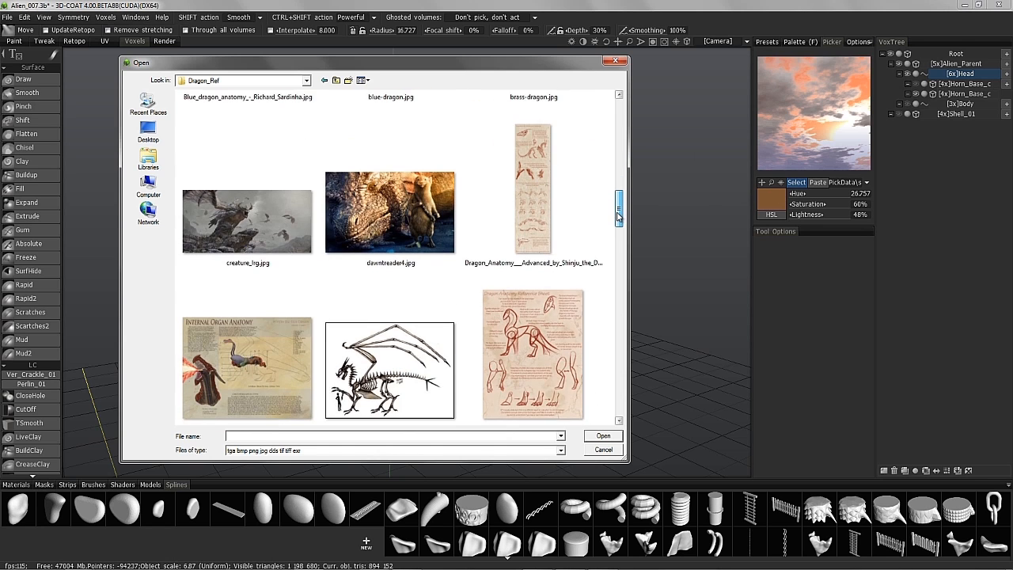
click(215, 200)
double_click(216, 197)
- Load a lizard reference photo and pan it to show the lizard's eye
click(797, 185)
drag(619, 119, 622, 265)
double_click(269, 257)
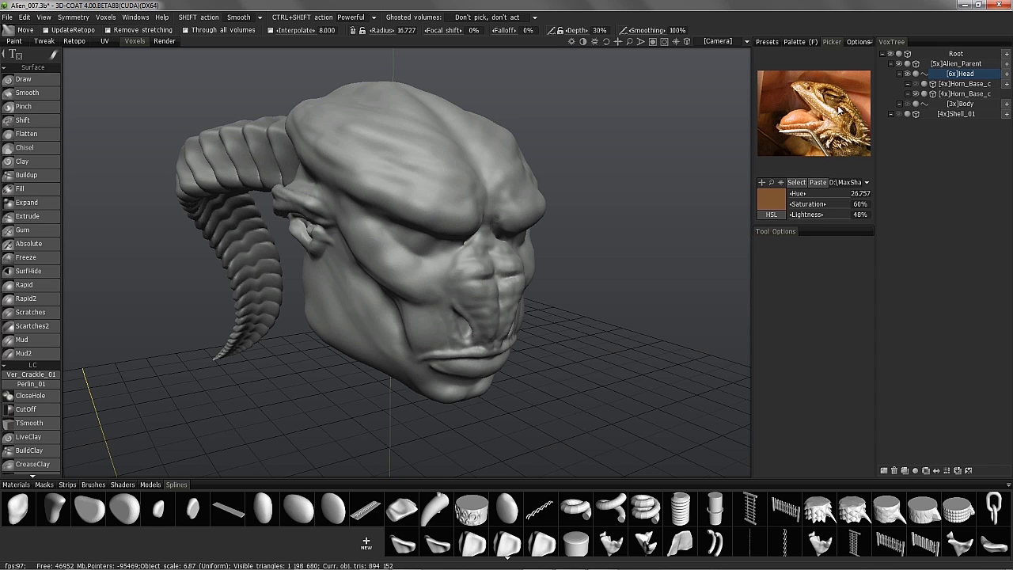
scroll(827, 95, up, 5)
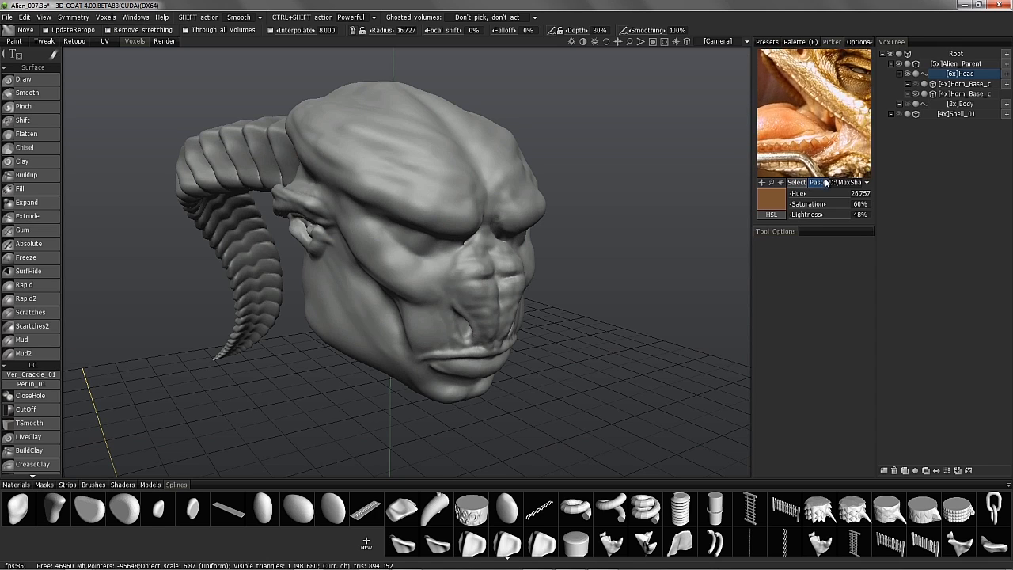
scroll(772, 137, down, 1)
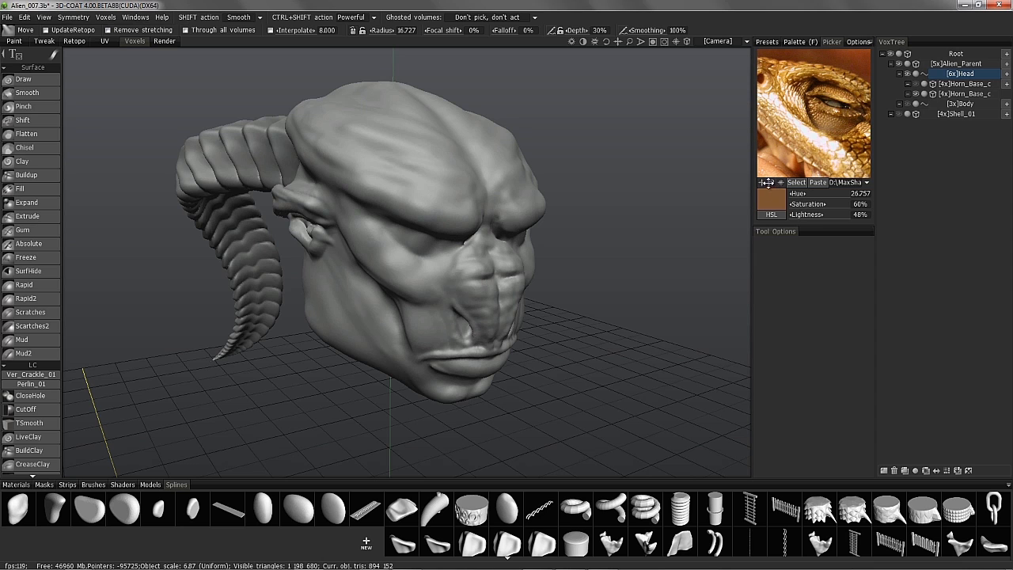
click(796, 183)
drag(620, 126, 626, 310)
double_click(546, 391)
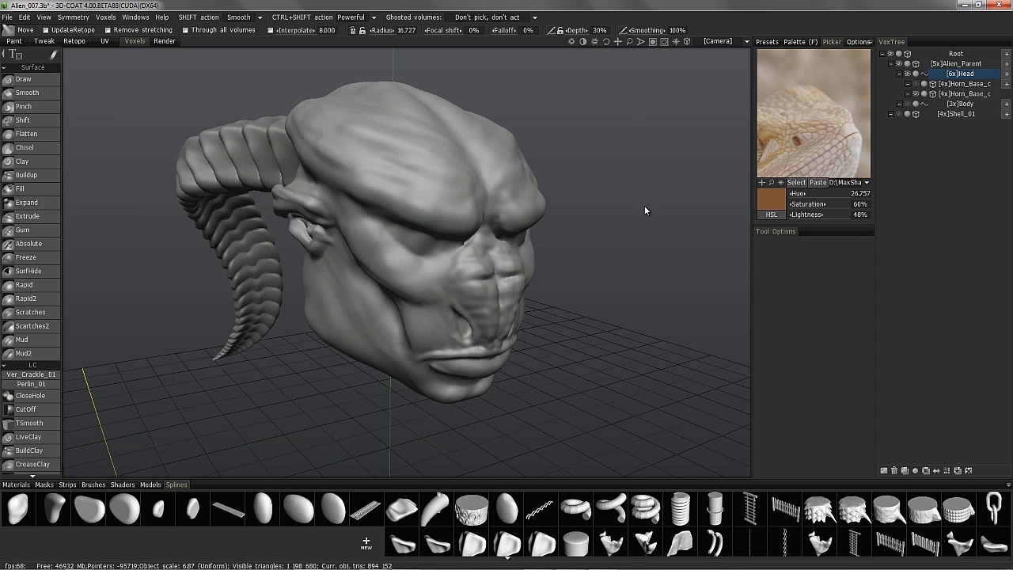
middle_drag(792, 139, 834, 145)
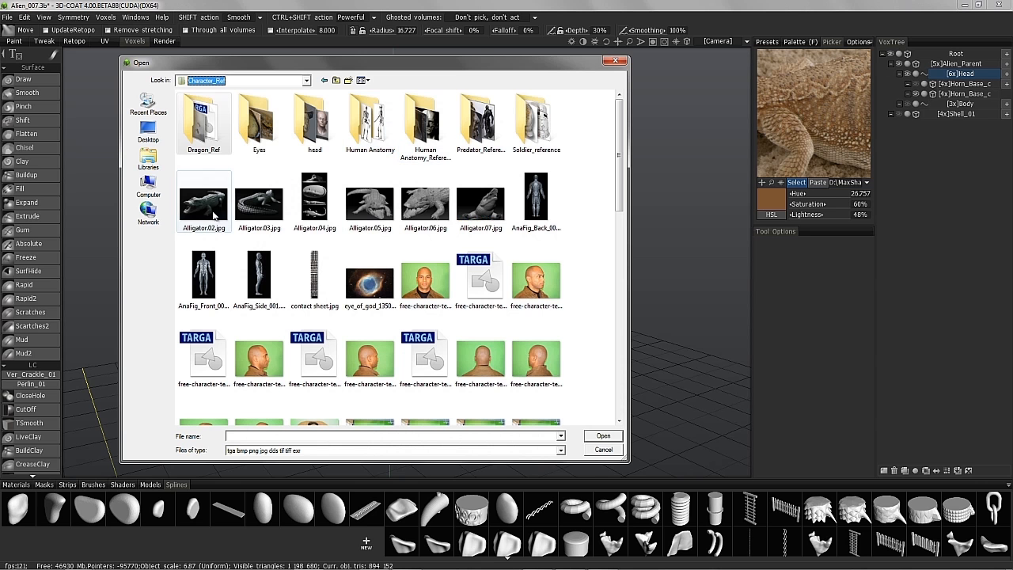
- Load Alligator.02.jpg, then Alligator.03.jpg, pan along its back, and show recent reference images
double_click(212, 215)
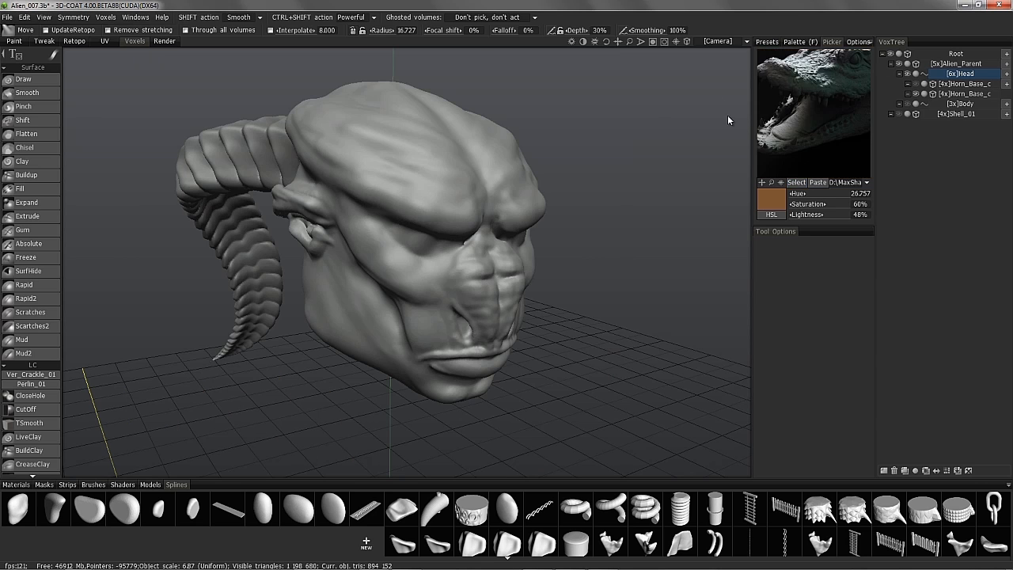
middle_drag(836, 127, 621, 207)
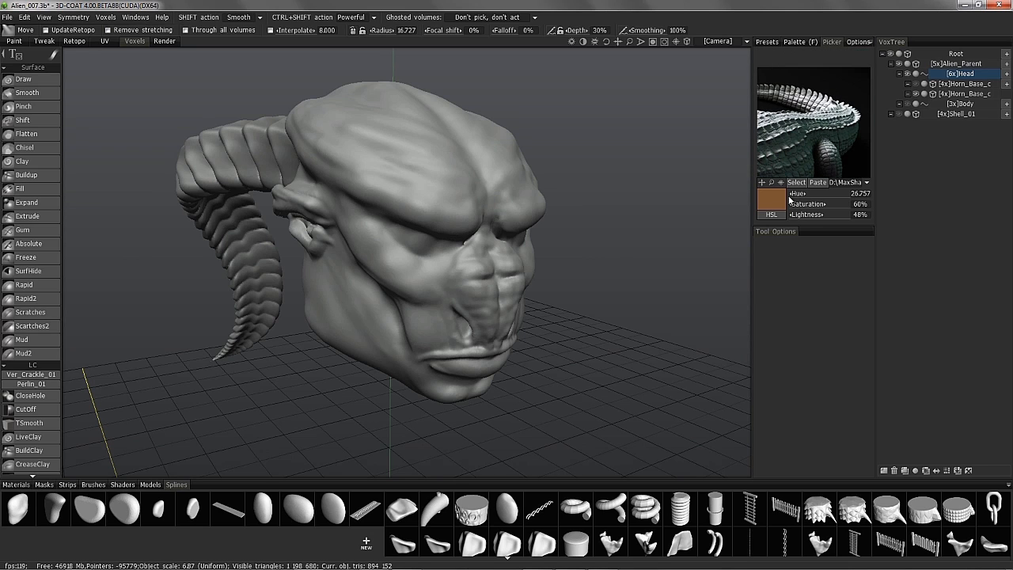
click(794, 182)
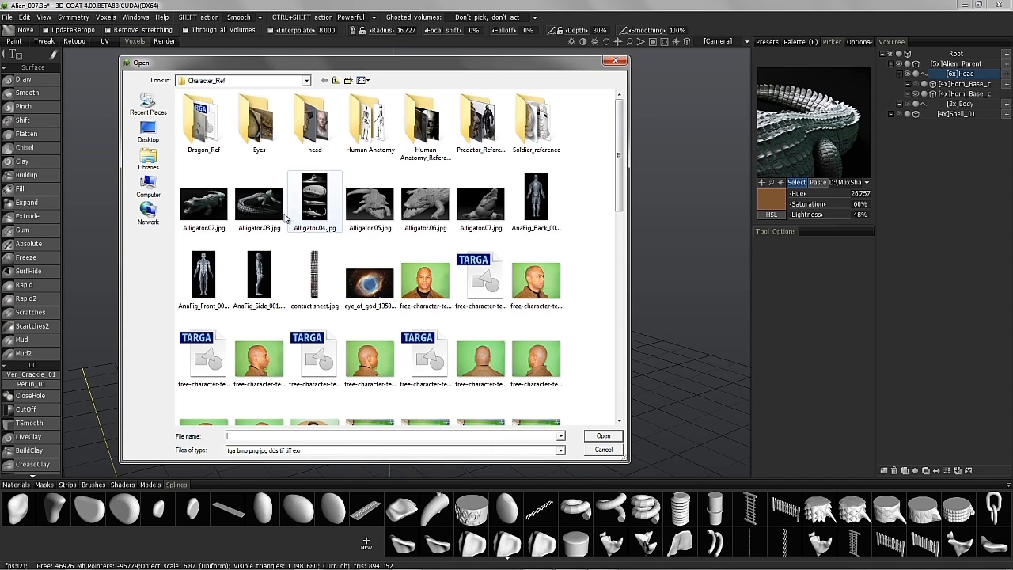
double_click(251, 212)
middle_drag(774, 153, 870, 128)
middle_drag(771, 126, 869, 126)
middle_drag(779, 129, 827, 123)
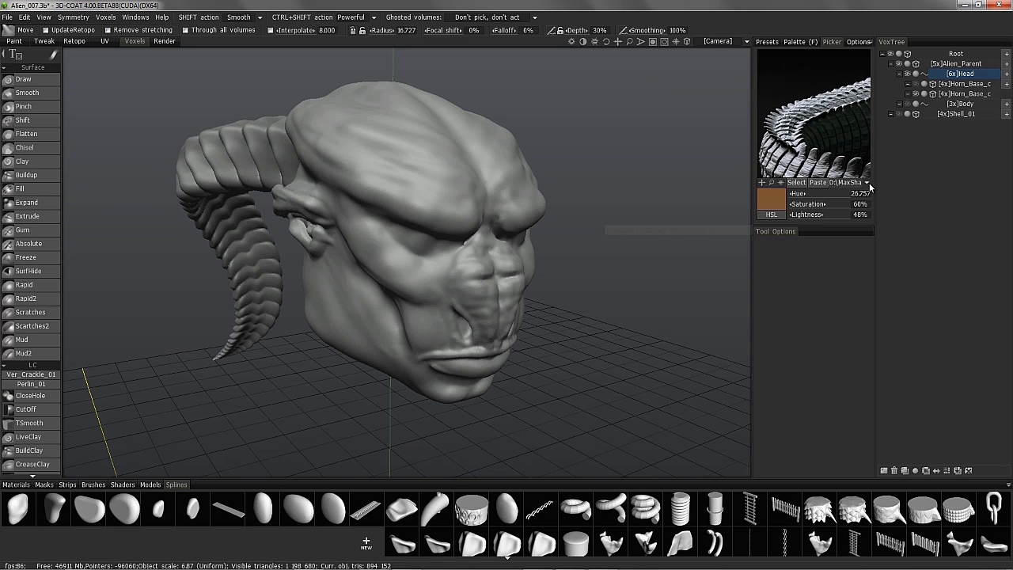
click(867, 183)
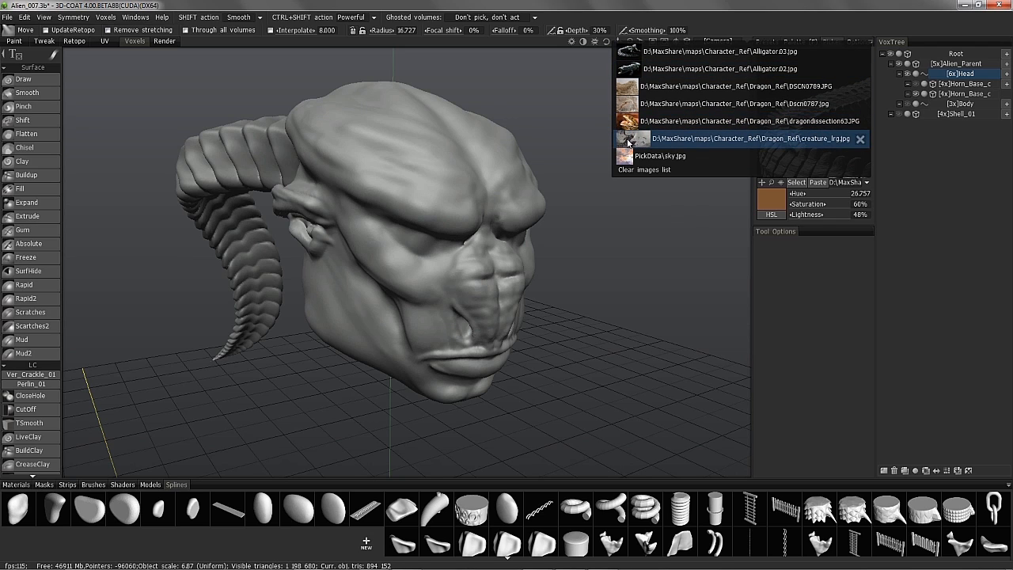
mouse_move(629, 126)
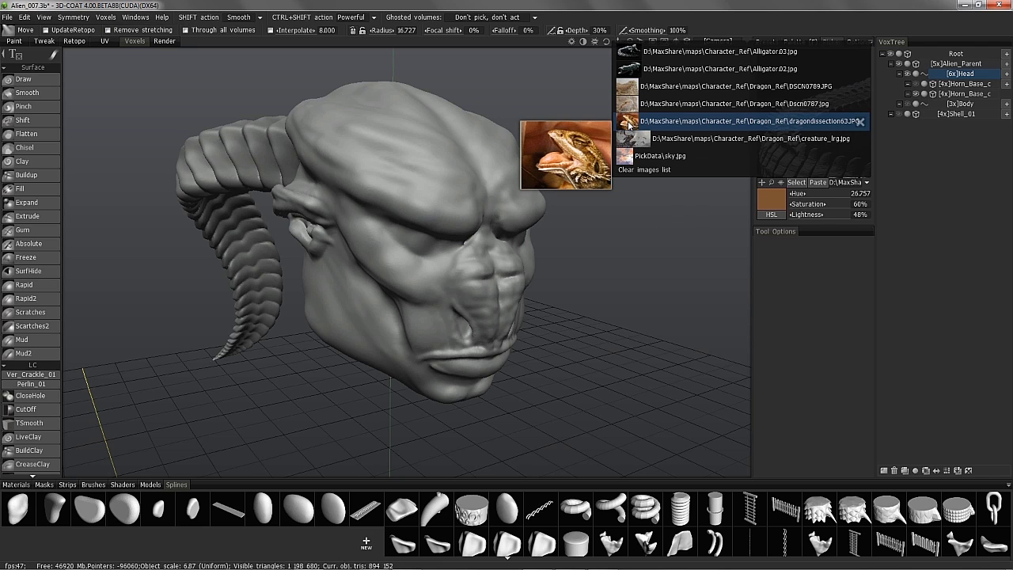
- Load dragondissection63.JPG as reference, pan to the reptile's eye and widen the panel
click(630, 123)
middle_drag(803, 126, 728, 157)
middle_drag(827, 115, 755, 186)
drag(755, 186, 783, 103)
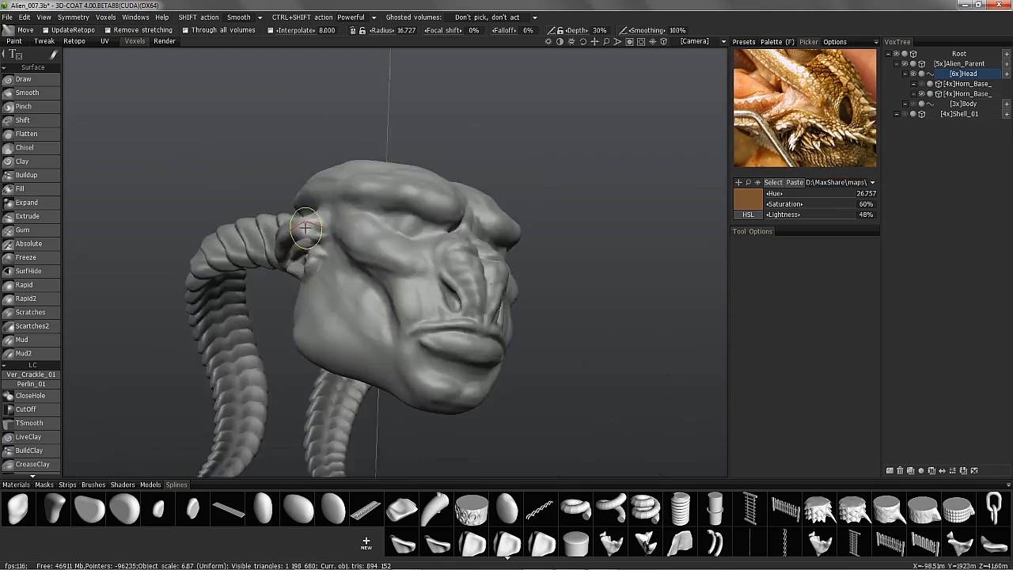
- Orbit the head toward a front view to compare with the reference, then choose Freeze
drag(305, 228, 954, 55)
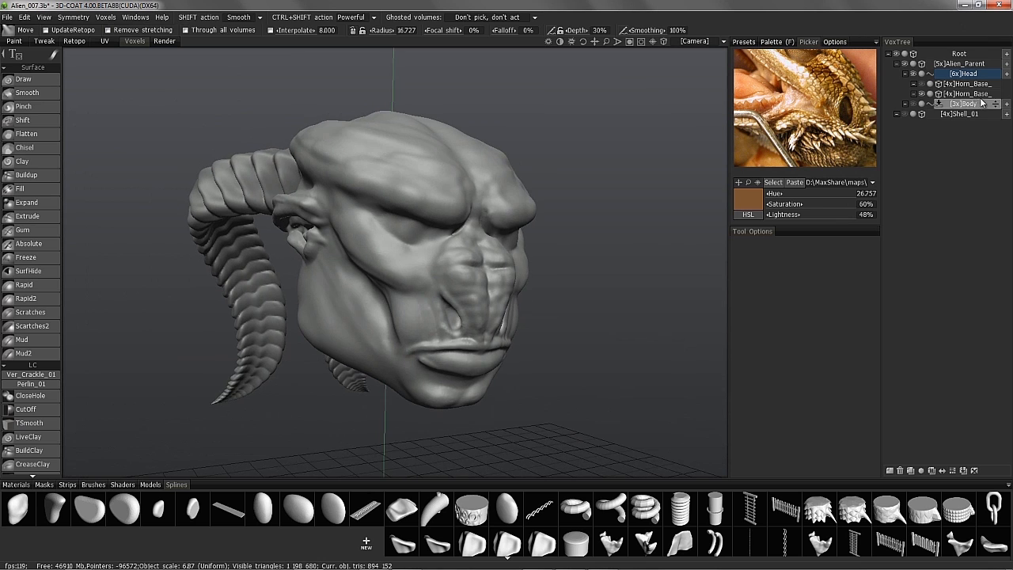
middle_drag(826, 95, 819, 110)
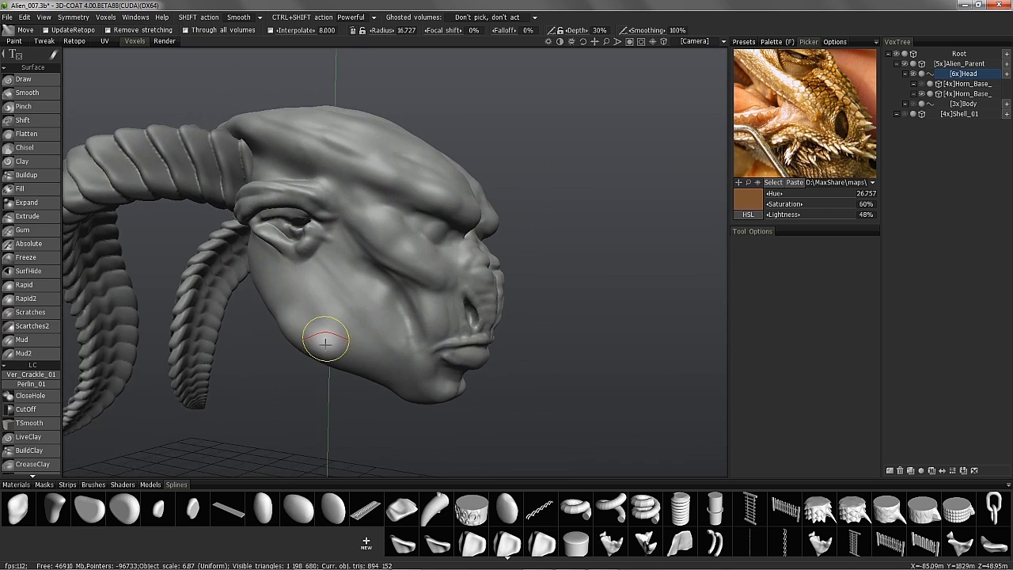
click(29, 257)
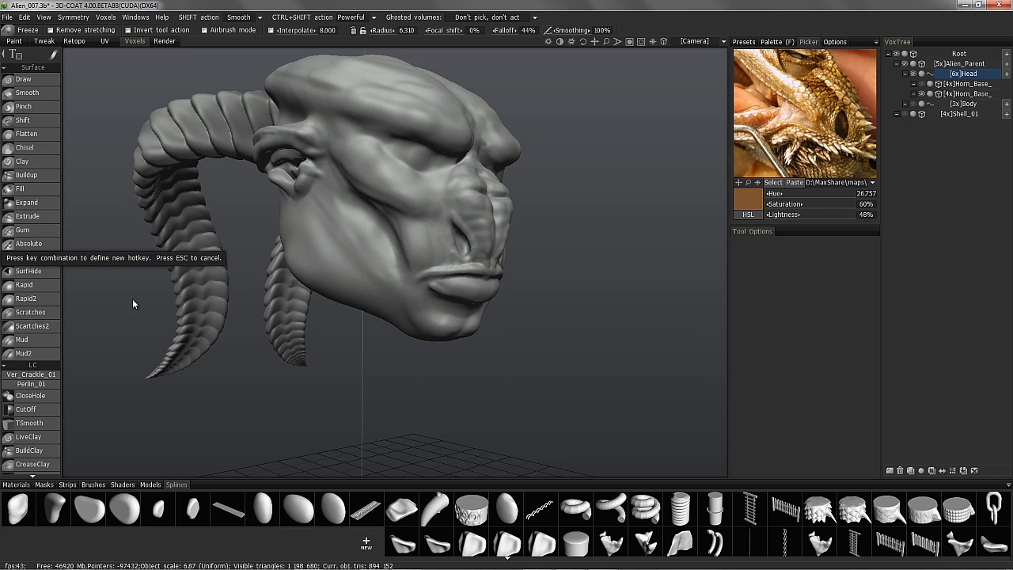
- Dismiss the hotkey prompt, pick a round alpha and a different freezing stroke mode
key(Escape)
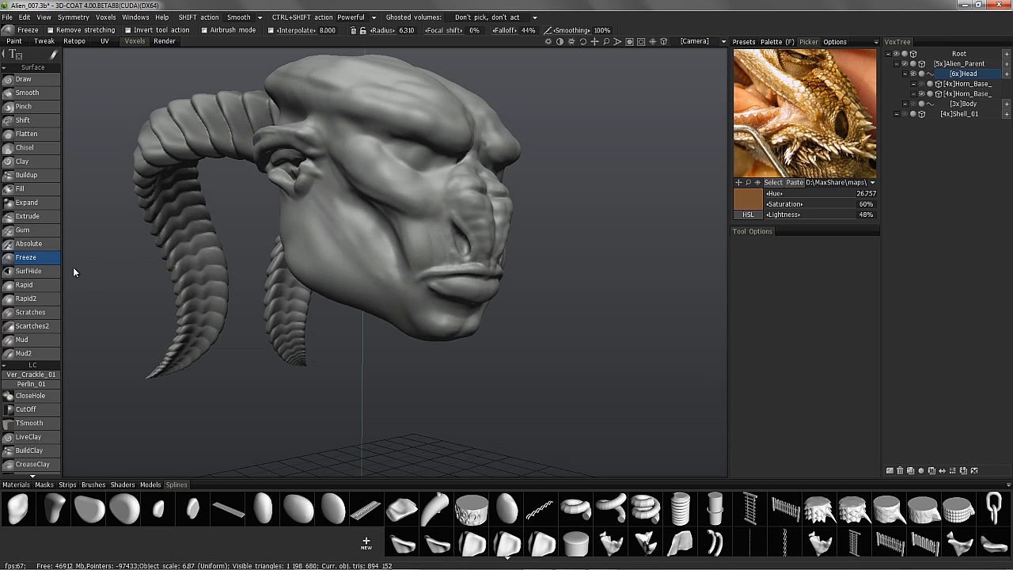
click(93, 484)
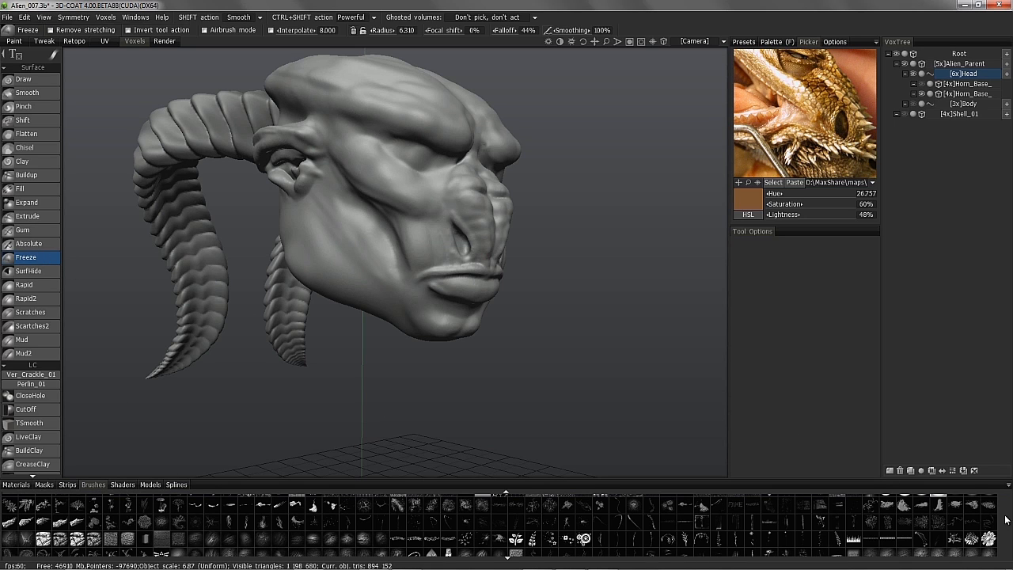
scroll(940, 519, up, 2)
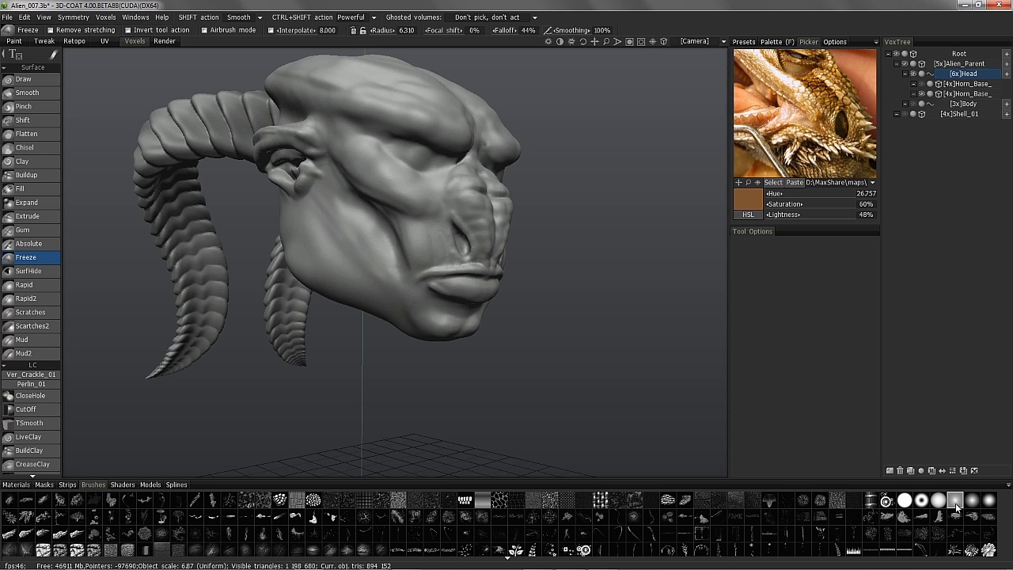
mouse_move(378, 348)
alt+mouse_down()
mouse_move(407, 315)
mouse_move(303, 207)
mouse_move(313, 190)
alt+mouse_up()
mouse_move(53, 54)
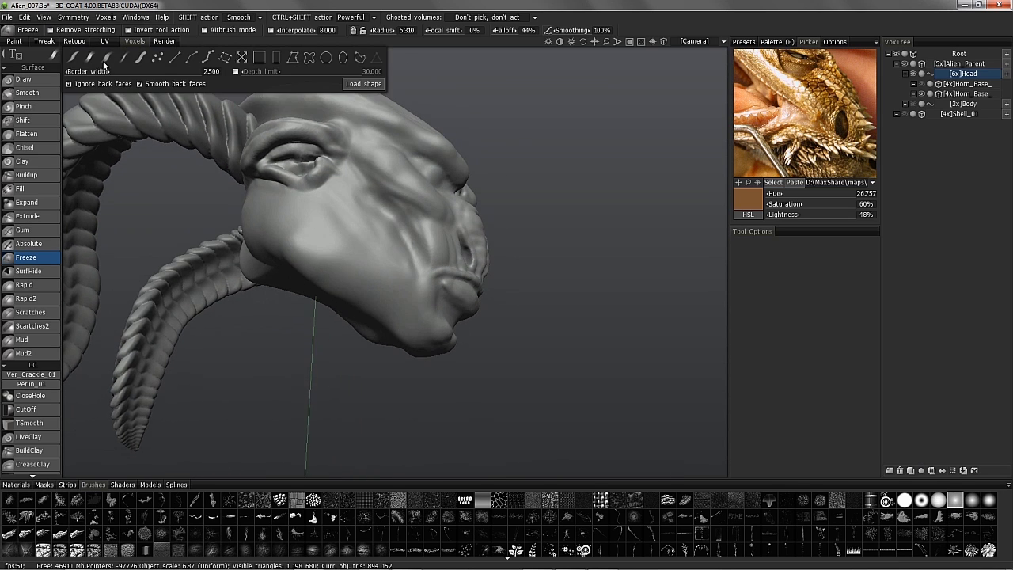
click(105, 60)
alt+right_drag(237, 198, 289, 246)
mouse_move(289, 246)
alt+mouse_down()
mouse_move(291, 278)
mouse_move(260, 230)
alt+mouse_up()
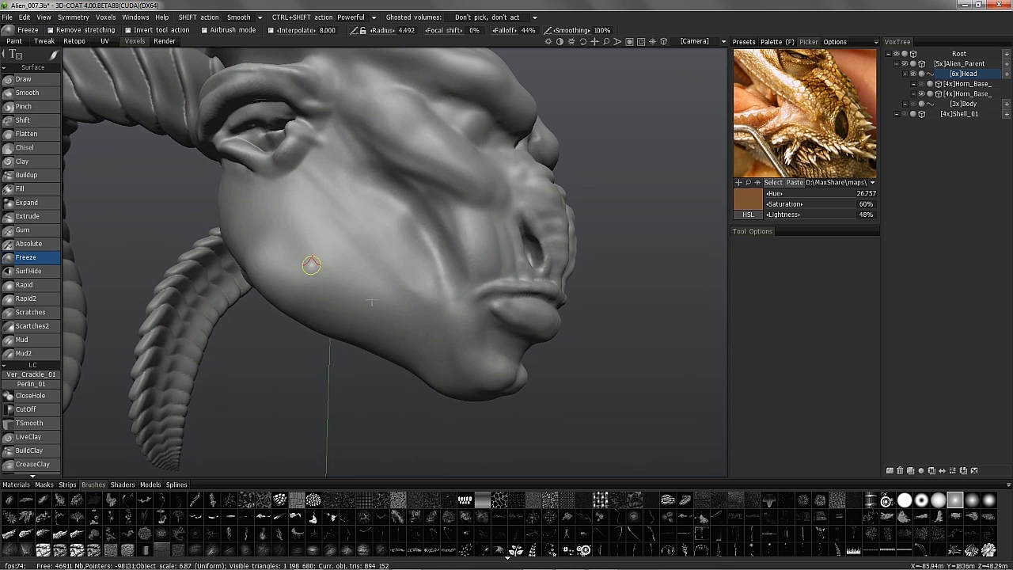
alt+drag(353, 309, 375, 331)
- Paint frozen lines outlining plate segments along the jaw
drag(287, 261, 247, 219)
mouse_move(256, 228)
alt+mouse_down()
mouse_move(306, 276)
mouse_move(363, 270)
alt+mouse_up()
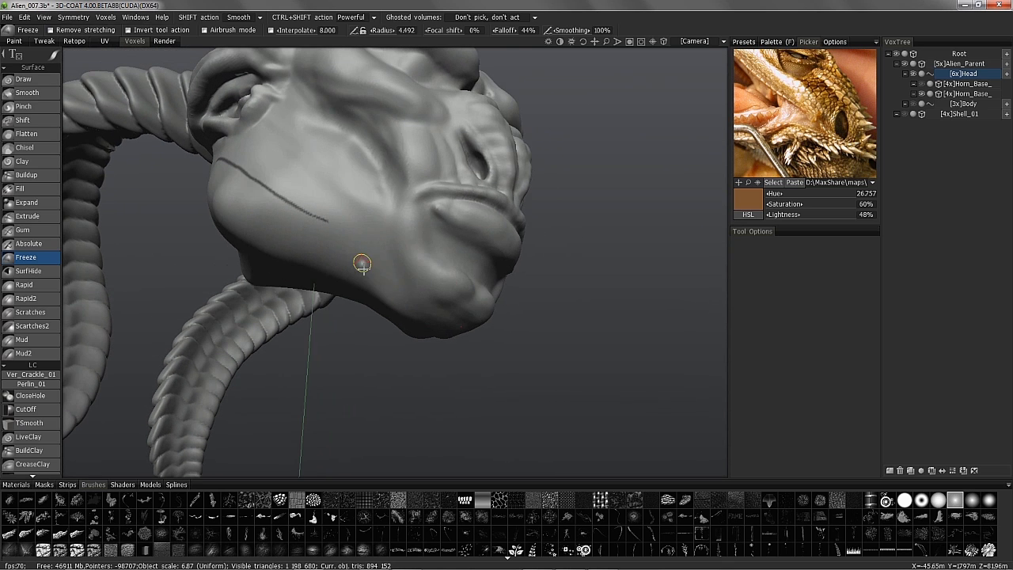
mouse_move(305, 211)
alt+mouse_down()
mouse_move(215, 167)
mouse_move(497, 170)
mouse_move(549, 161)
alt+mouse_up()
mouse_move(474, 169)
alt+mouse_down()
mouse_move(451, 161)
mouse_move(505, 203)
alt+mouse_up()
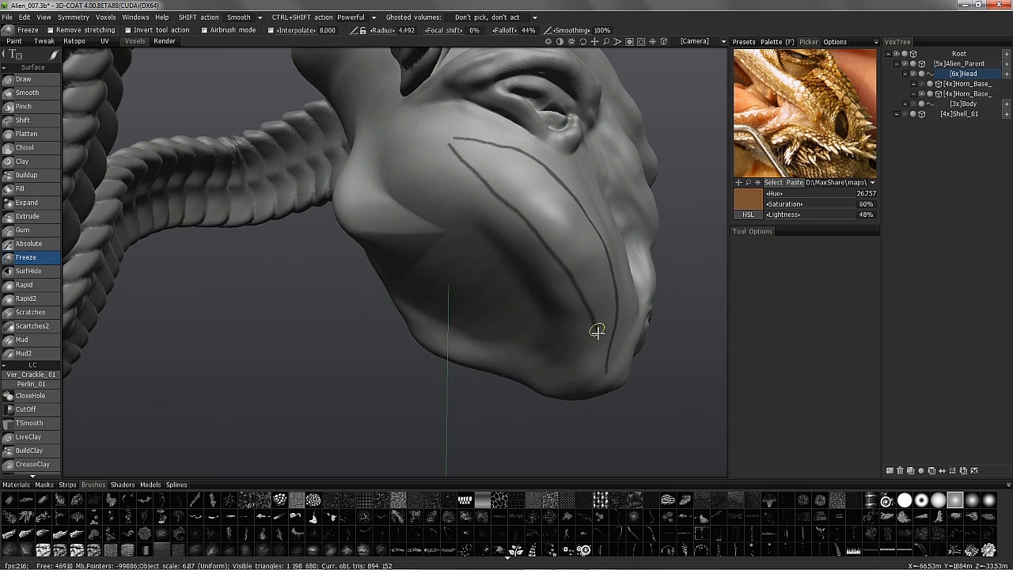
mouse_move(605, 368)
alt+mouse_down()
mouse_move(362, 253)
mouse_move(323, 167)
mouse_move(317, 230)
mouse_move(340, 169)
mouse_move(265, 229)
mouse_move(385, 124)
mouse_move(330, 192)
mouse_move(319, 310)
mouse_move(343, 270)
mouse_move(344, 241)
mouse_move(260, 208)
mouse_move(365, 186)
mouse_move(366, 157)
mouse_move(312, 183)
mouse_move(301, 158)
mouse_move(372, 182)
alt+mouse_up()
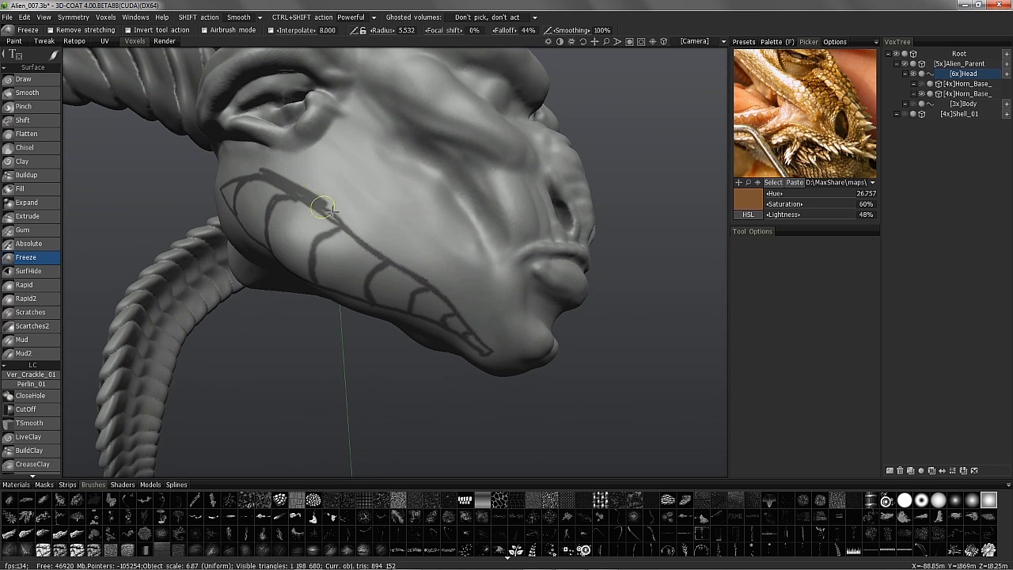
- Orbit around the head to check the frozen jaw outline from below and the side
mouse_move(440, 289)
alt+mouse_down()
mouse_move(435, 167)
mouse_move(365, 167)
alt+mouse_up()
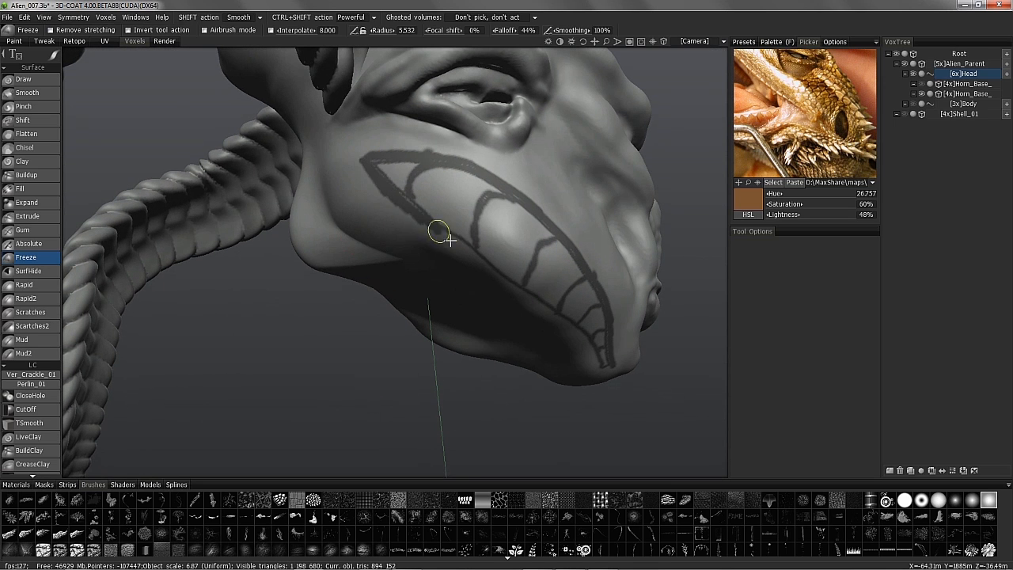
alt+drag(417, 213, 427, 189)
mouse_move(546, 273)
alt+mouse_down()
mouse_move(475, 163)
mouse_move(488, 254)
alt+mouse_up()
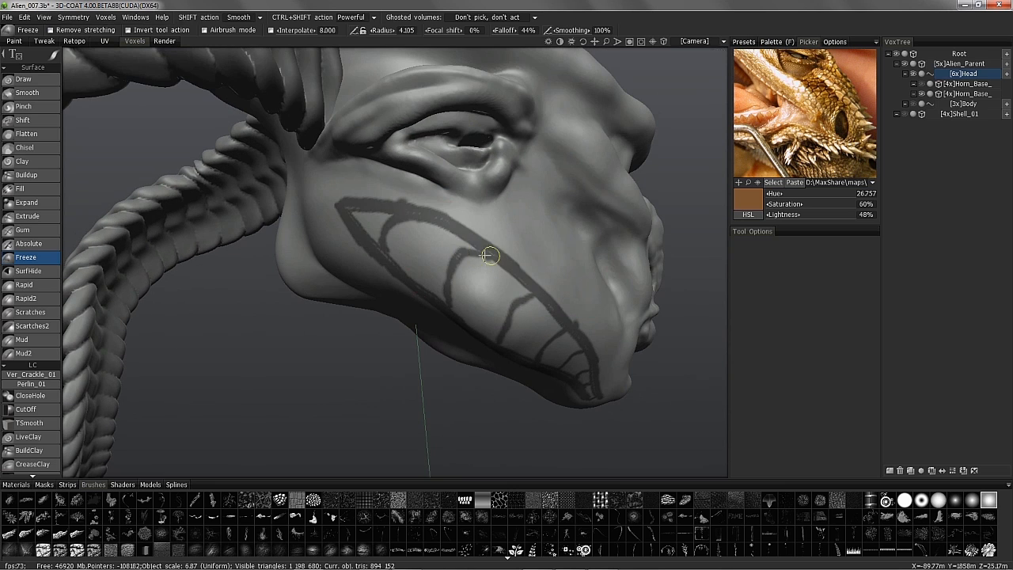
mouse_move(381, 223)
alt+mouse_down()
mouse_move(493, 314)
mouse_move(264, 258)
mouse_move(296, 296)
mouse_move(317, 246)
alt+mouse_up()
mouse_move(300, 195)
alt+mouse_down()
mouse_move(194, 189)
mouse_move(306, 208)
alt+mouse_up()
mouse_move(420, 288)
alt+mouse_down()
mouse_move(143, 170)
mouse_move(58, 183)
mouse_move(34, 224)
alt+mouse_up()
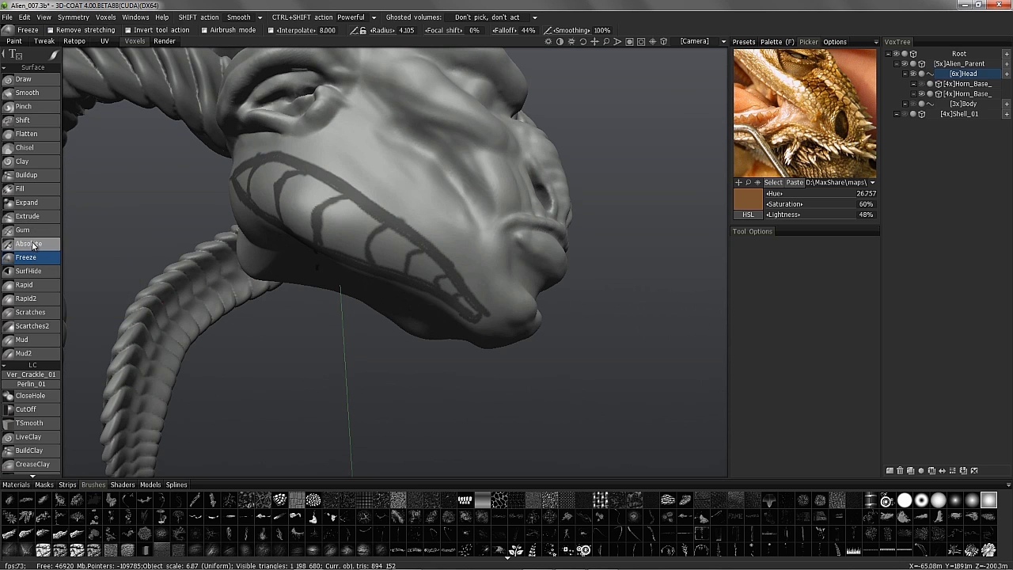
click(34, 245)
- Sculpt the jaw plate segments outward with a smaller Absolute brush
right_drag(375, 226, 342, 228)
alt+drag(341, 228, 388, 233)
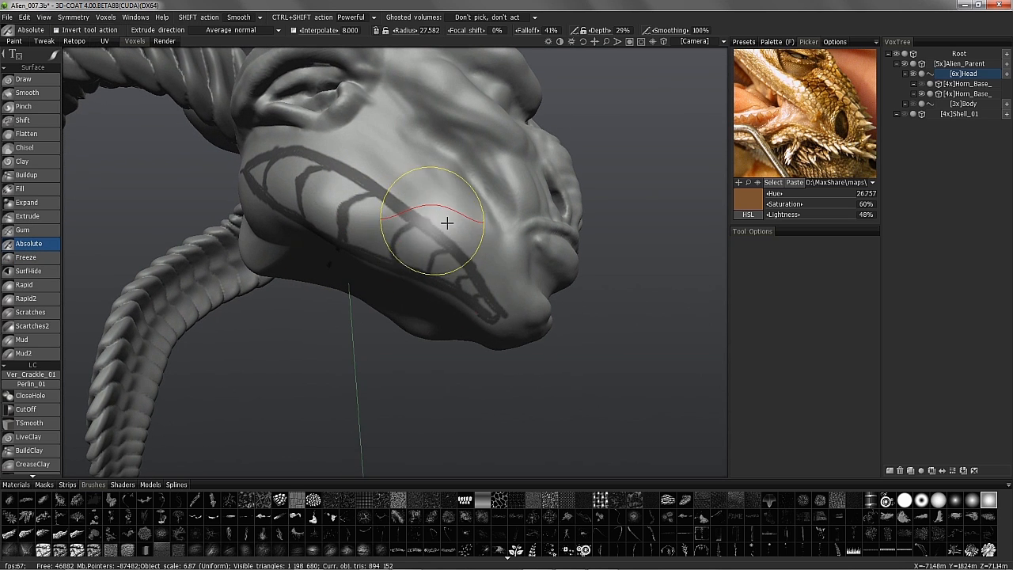
click(937, 505)
mouse_move(348, 207)
mouse_down()
mouse_move(383, 240)
mouse_move(253, 193)
mouse_move(248, 285)
mouse_move(332, 230)
mouse_move(414, 151)
mouse_move(502, 267)
mouse_move(457, 385)
mouse_move(515, 320)
mouse_up()
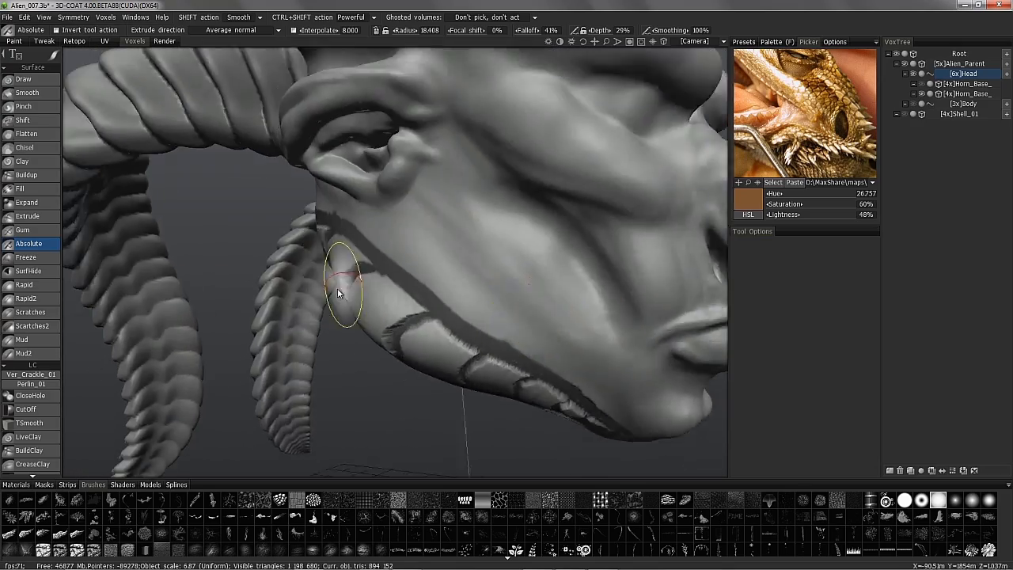
alt+drag(339, 283, 463, 293)
- Raise the jaw plate segments with the Draw brush and switch its stroke mode
click(23, 79)
mouse_move(105, 111)
alt+mouse_down()
mouse_move(473, 234)
mouse_move(556, 285)
mouse_move(380, 379)
mouse_move(389, 242)
mouse_move(384, 264)
mouse_move(475, 256)
mouse_move(396, 281)
mouse_move(331, 259)
mouse_move(353, 323)
mouse_move(427, 193)
mouse_move(525, 129)
mouse_move(493, 209)
mouse_move(541, 223)
mouse_move(493, 206)
mouse_move(518, 213)
mouse_move(475, 167)
mouse_move(488, 105)
mouse_move(507, 254)
mouse_move(483, 178)
mouse_move(448, 198)
mouse_move(468, 237)
mouse_move(430, 290)
mouse_move(452, 272)
mouse_move(546, 268)
mouse_move(506, 225)
mouse_move(417, 271)
mouse_move(403, 398)
mouse_move(310, 464)
mouse_move(294, 334)
mouse_move(181, 529)
alt+mouse_up()
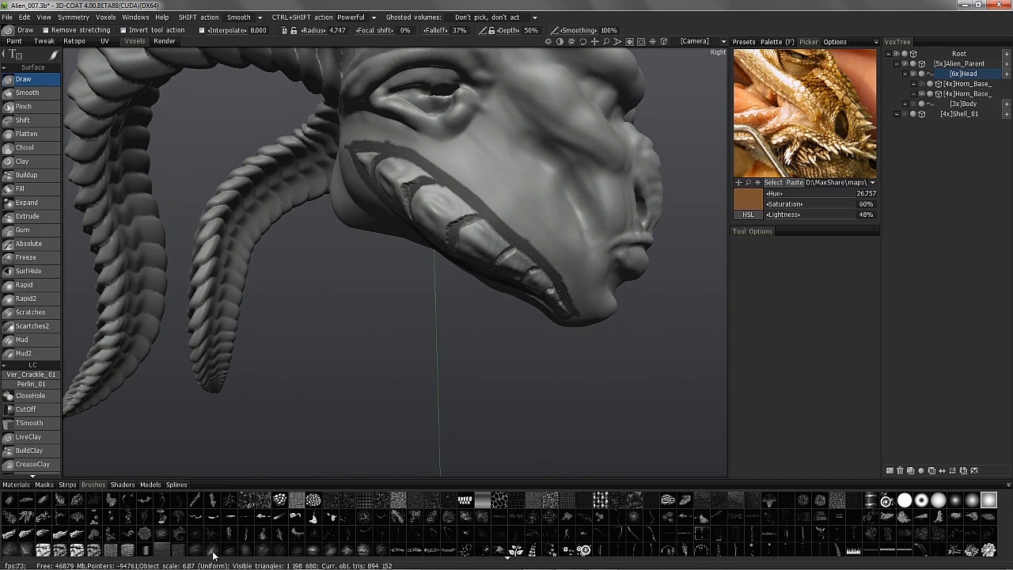
alt+drag(138, 238, 130, 207)
mouse_move(54, 55)
click(166, 61)
alt+drag(389, 163, 452, 180)
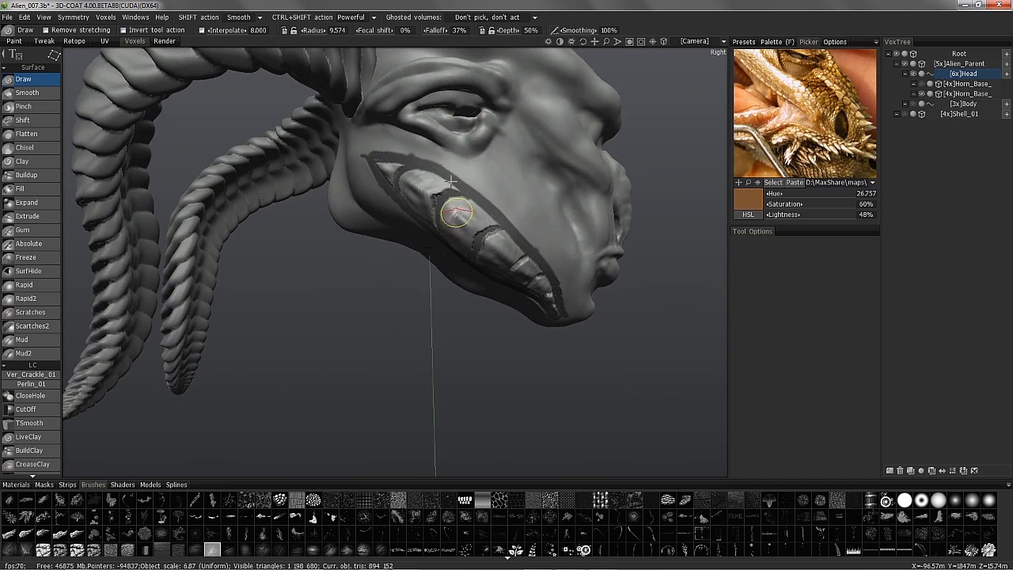
alt+right_drag(452, 181, 431, 168)
alt+drag(417, 150, 333, 348)
click(28, 437)
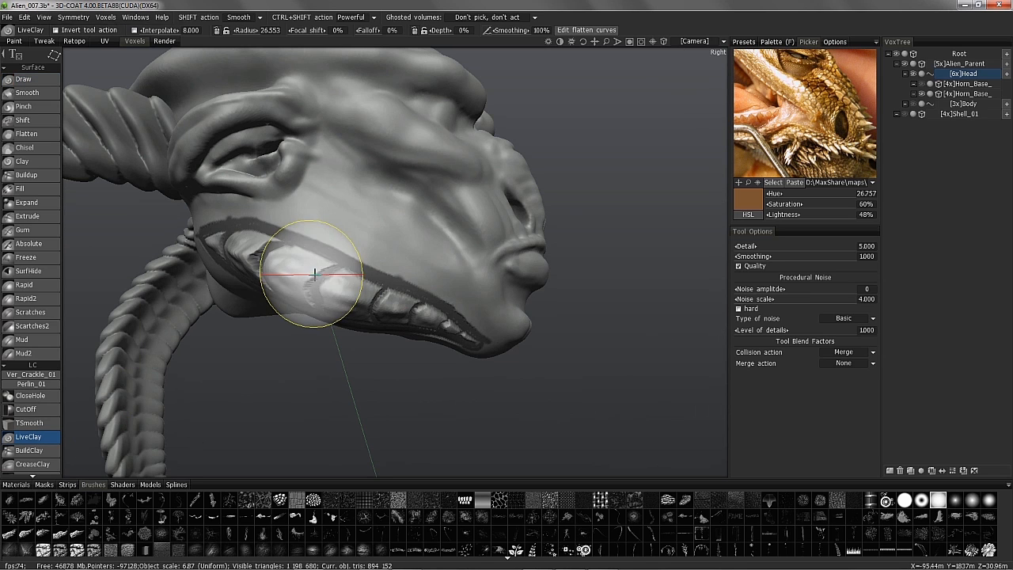
- Shrink the LiveClay brush, show the wireframe and orient the view onto the jaw
right_drag(300, 277, 294, 272)
mouse_move(304, 211)
alt+mouse_down()
mouse_move(312, 258)
mouse_move(322, 187)
alt+mouse_up()
alt+drag(293, 247, 333, 275)
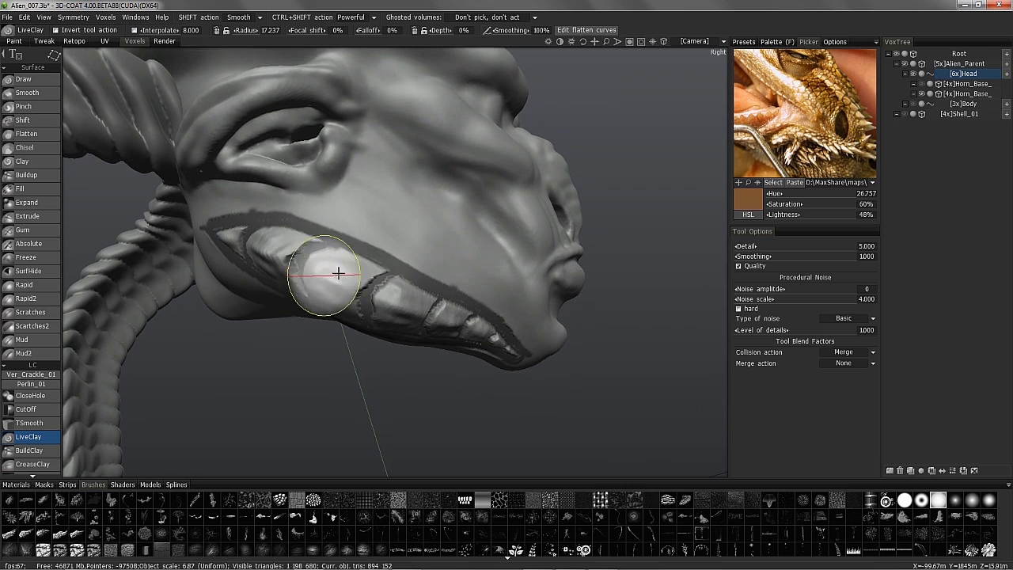
alt+drag(253, 166, 320, 305)
mouse_move(313, 252)
alt+mouse_down()
mouse_move(289, 299)
mouse_move(298, 198)
mouse_move(324, 334)
mouse_move(327, 305)
mouse_move(309, 297)
mouse_move(338, 312)
alt+mouse_up()
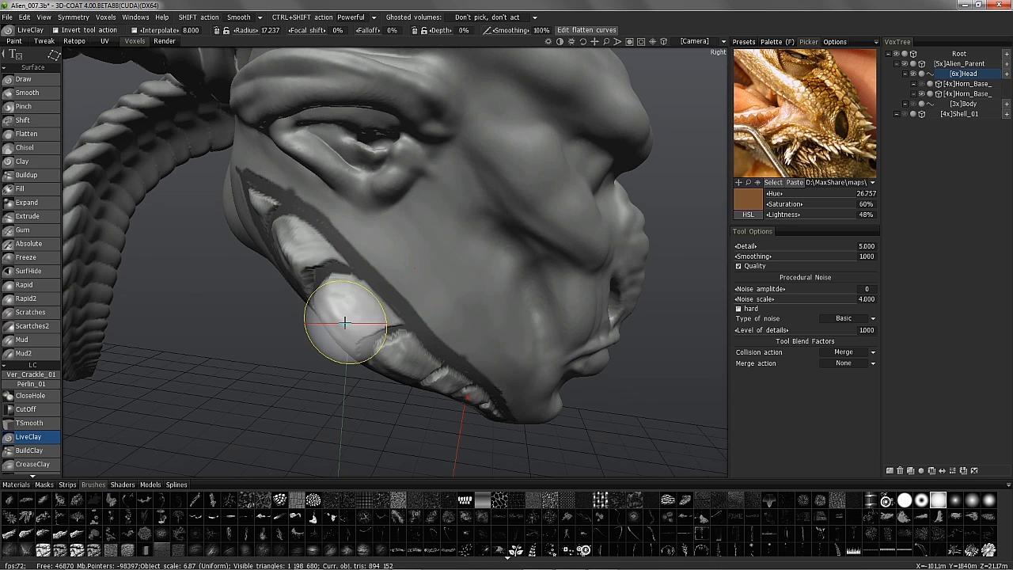
alt+drag(344, 324, 338, 219)
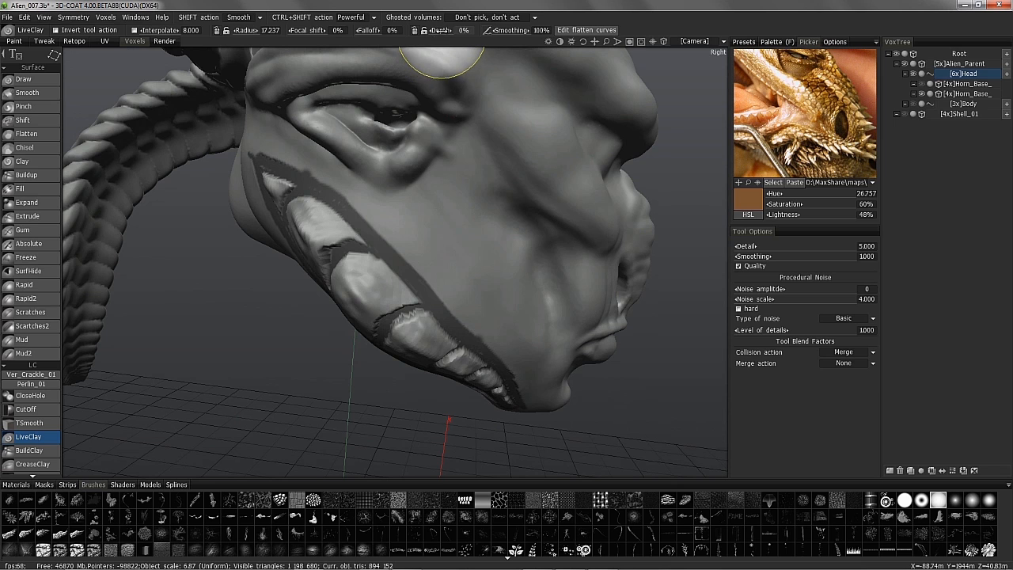
scroll(328, 219, up, 3)
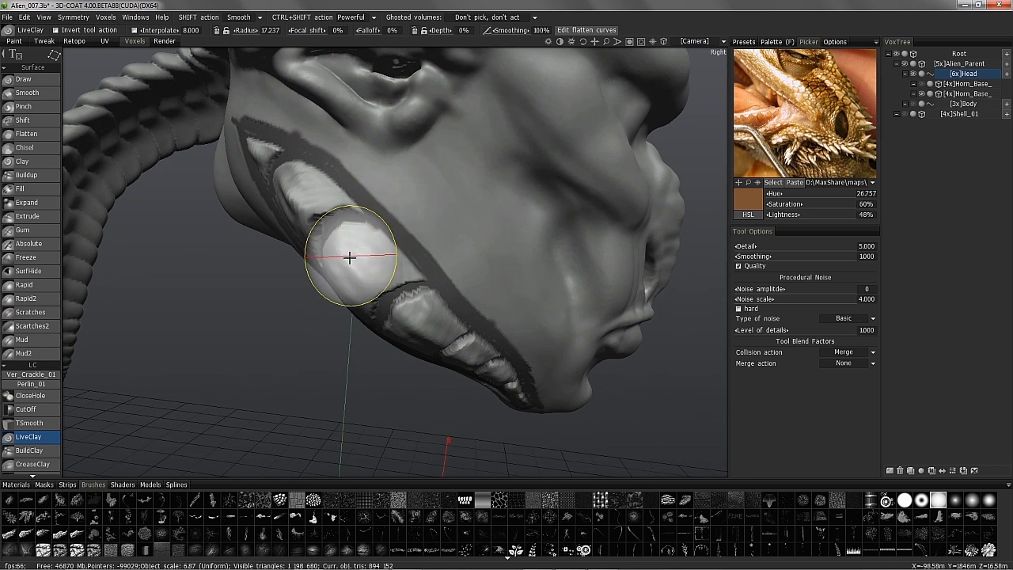
scroll(339, 244, up, 2)
key(w)
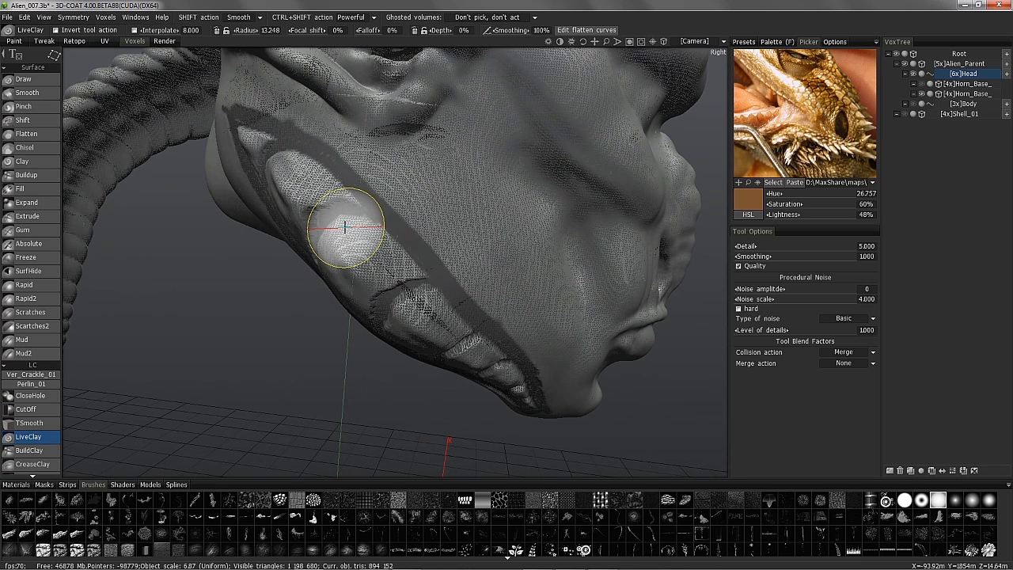
mouse_move(345, 227)
alt+mouse_down()
mouse_move(321, 207)
mouse_move(335, 192)
alt+mouse_up()
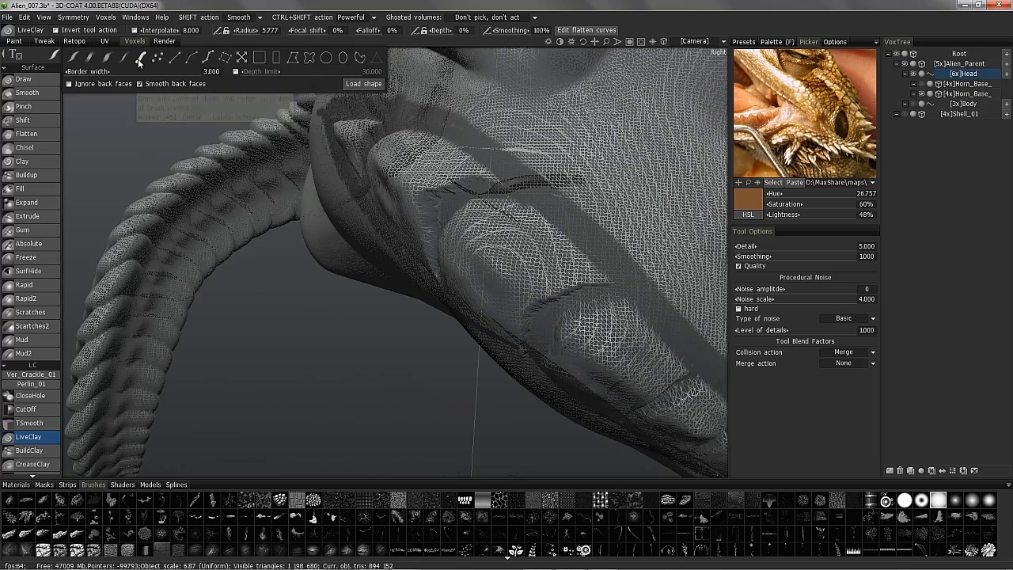
click(139, 61)
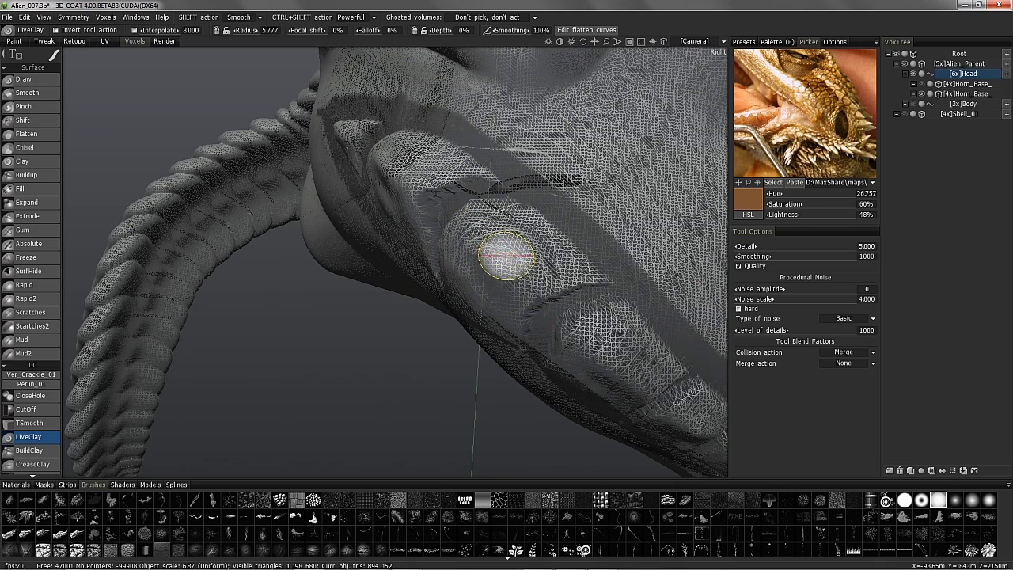
- Build up clay ridges along the raised jaw plates with LiveClay
drag(520, 326, 523, 340)
alt+drag(497, 231, 482, 271)
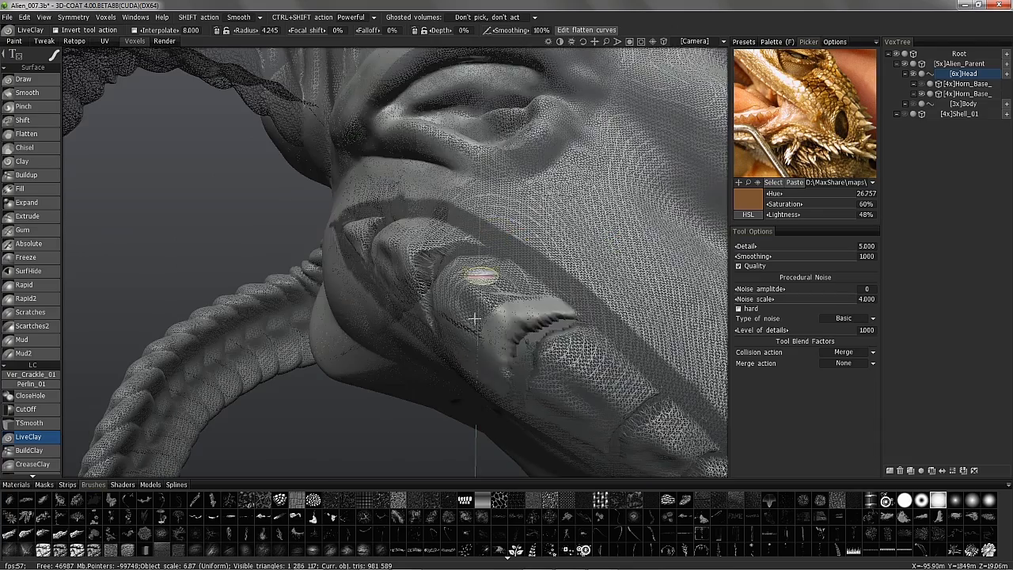
mouse_move(522, 332)
alt+mouse_down()
mouse_move(608, 288)
mouse_move(599, 315)
alt+mouse_up()
mouse_move(599, 315)
alt+mouse_down()
mouse_move(570, 154)
mouse_move(536, 255)
mouse_move(550, 297)
mouse_move(451, 279)
mouse_move(341, 280)
mouse_move(452, 321)
mouse_move(522, 203)
mouse_move(576, 190)
alt+mouse_up()
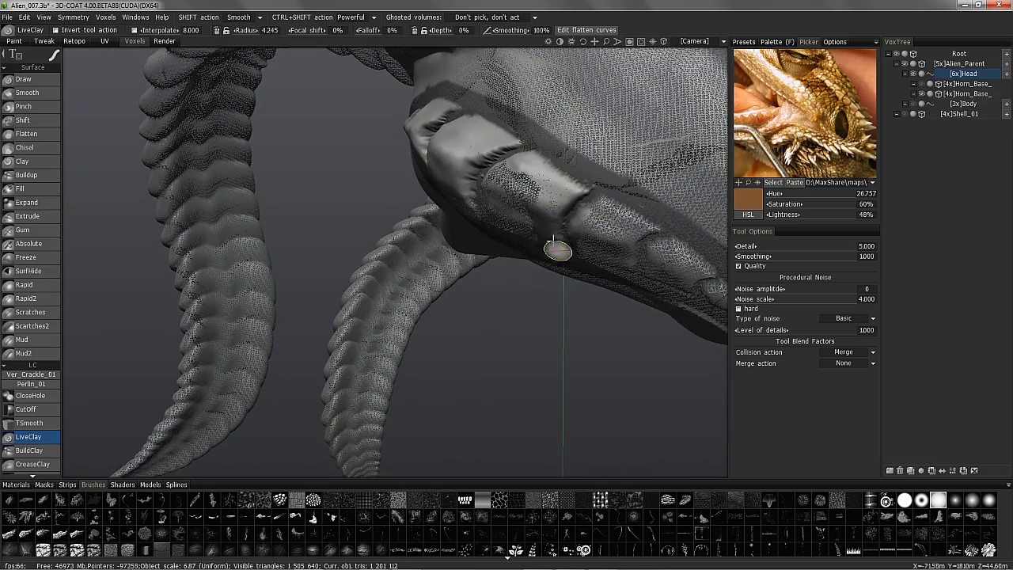
drag(653, 229, 670, 264)
mouse_move(671, 263)
alt+mouse_down()
mouse_move(581, 230)
mouse_move(560, 112)
mouse_move(567, 266)
mouse_move(569, 143)
mouse_move(606, 156)
mouse_move(517, 229)
mouse_move(475, 181)
mouse_move(361, 119)
mouse_move(530, 288)
mouse_move(108, 310)
alt+mouse_up()
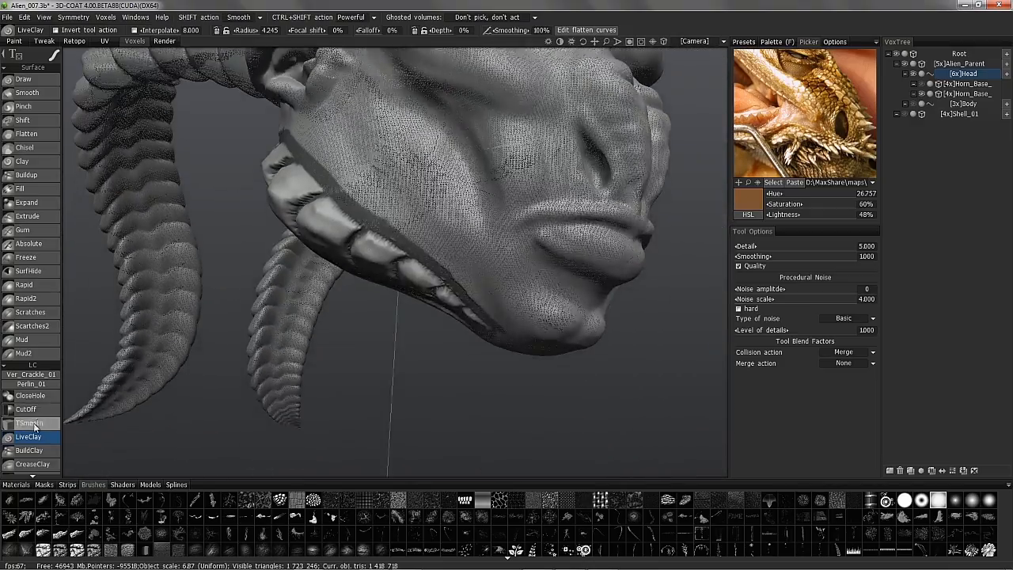
scroll(39, 454, down, 5)
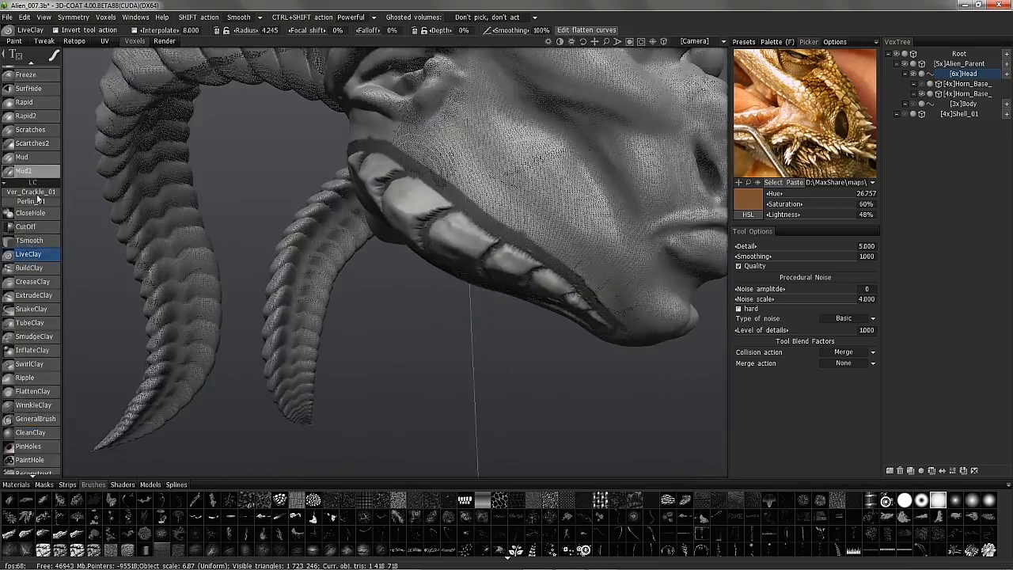
click(38, 285)
- Change the CreaseClay stroke mode and crease the edges of the jaw plates
alt+drag(359, 204, 287, 212)
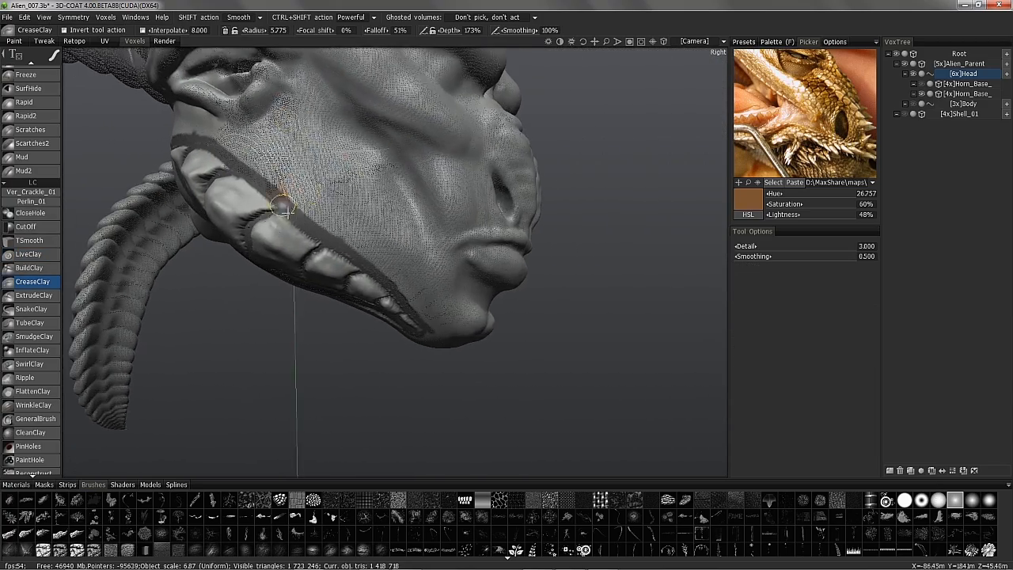
alt+right_drag(287, 212, 266, 242)
alt+middle_drag(266, 242, 315, 227)
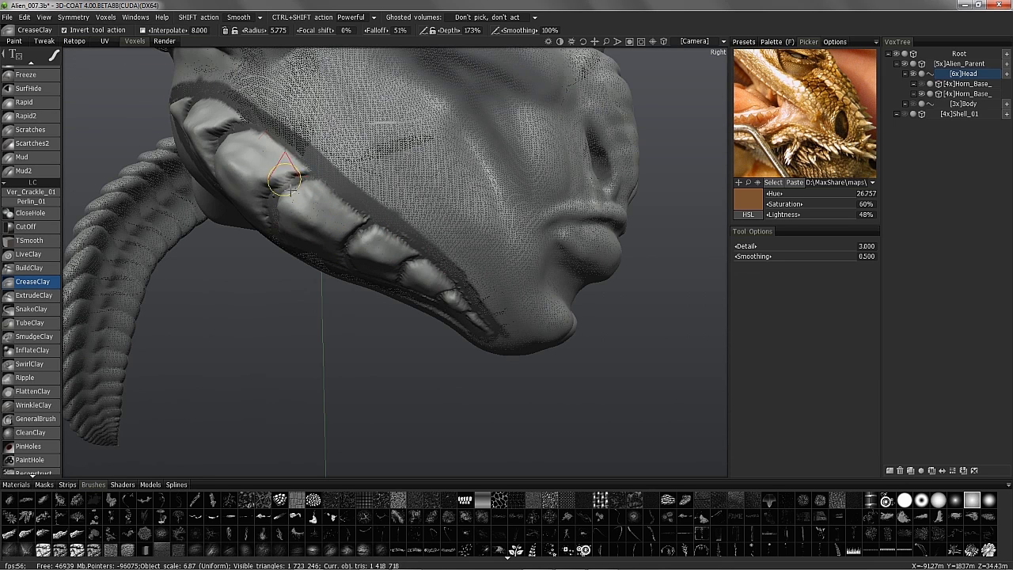
mouse_move(53, 57)
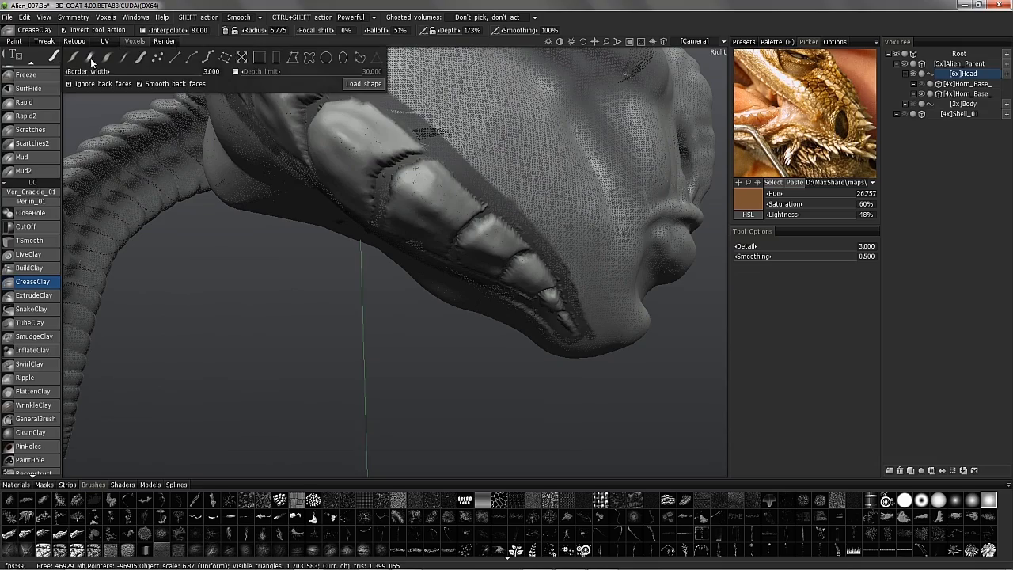
click(90, 58)
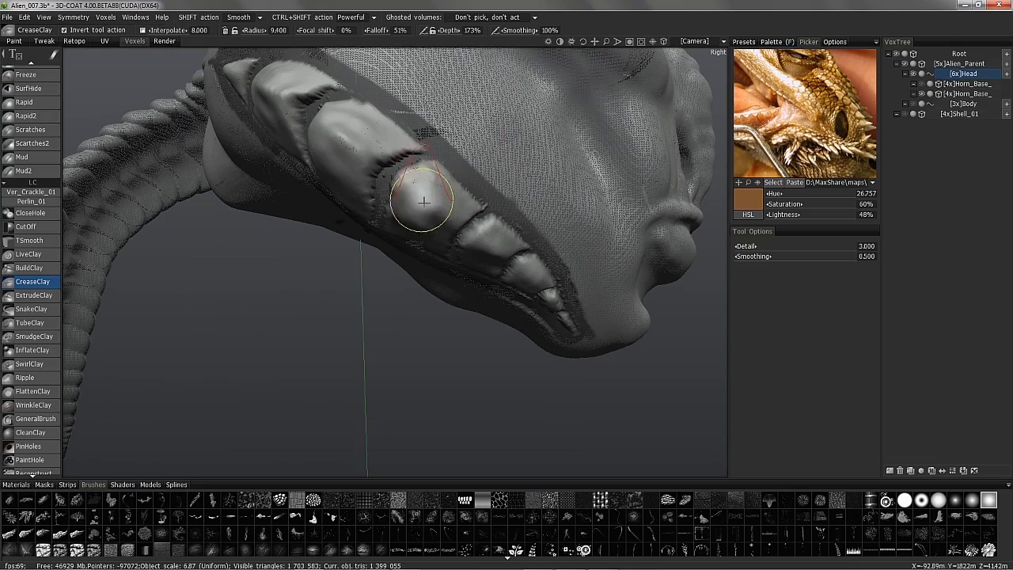
mouse_move(352, 144)
alt+mouse_down()
mouse_move(290, 253)
mouse_move(319, 177)
mouse_move(420, 135)
mouse_move(518, 244)
mouse_move(533, 210)
mouse_move(578, 212)
mouse_move(498, 240)
mouse_move(369, 251)
mouse_move(296, 317)
mouse_move(262, 269)
alt+mouse_up()
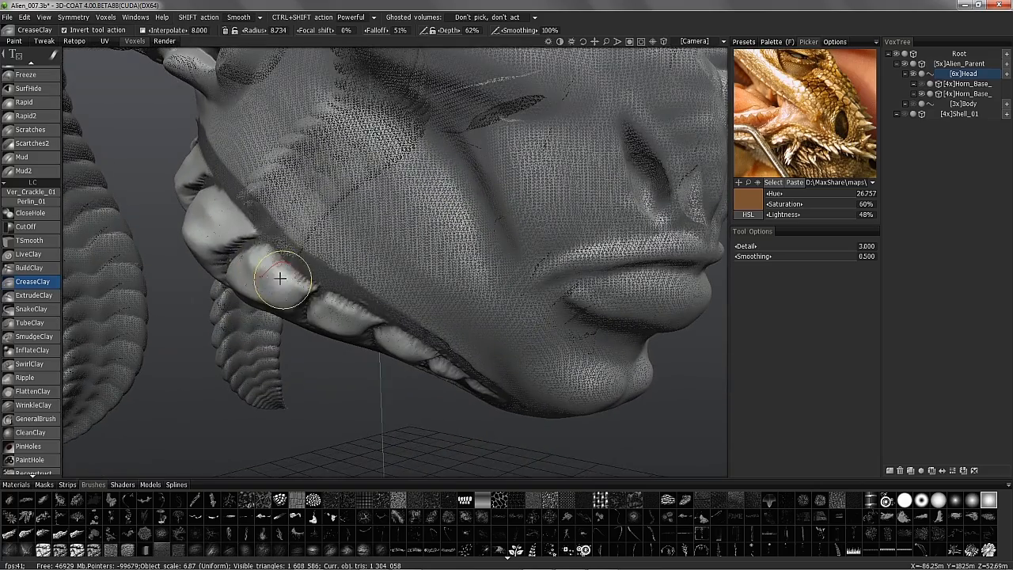
alt+drag(346, 314, 324, 134)
alt+drag(451, 209, 469, 242)
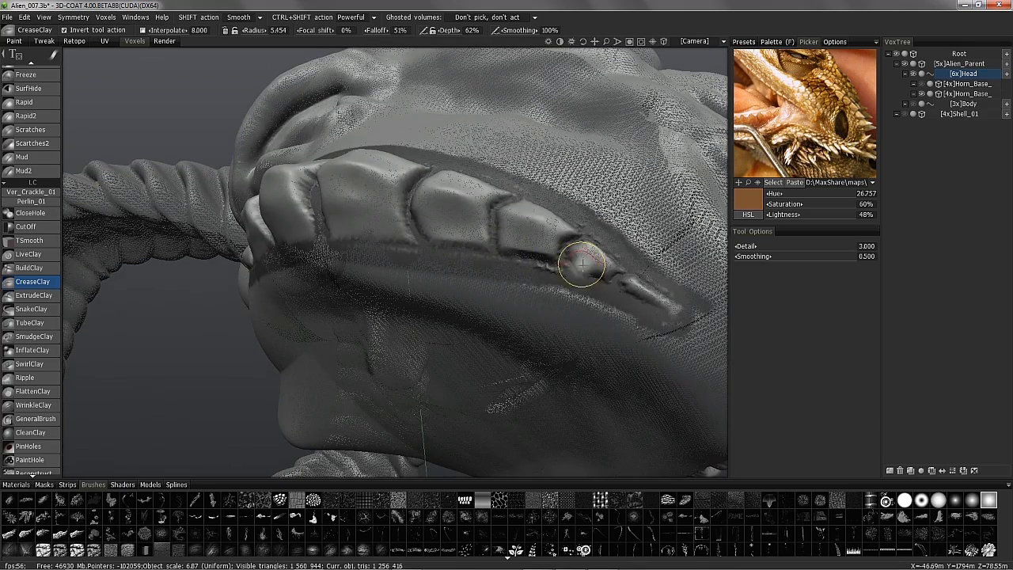
mouse_move(395, 225)
alt+mouse_down()
mouse_move(526, 219)
mouse_move(452, 208)
mouse_move(589, 241)
mouse_move(491, 235)
mouse_move(509, 224)
mouse_move(525, 353)
mouse_move(362, 305)
mouse_move(445, 362)
mouse_move(362, 312)
mouse_move(535, 270)
mouse_move(511, 199)
mouse_move(491, 262)
mouse_move(436, 330)
mouse_move(646, 292)
mouse_move(475, 262)
mouse_move(373, 280)
mouse_move(197, 188)
mouse_move(19, 369)
mouse_move(359, 251)
mouse_move(79, 155)
mouse_move(67, 238)
alt+mouse_up()
click(34, 337)
- Select the Move brush and orbit to view the jaw spikes from below
scroll(56, 255, down, 5)
click(44, 227)
mouse_move(378, 333)
alt+mouse_down()
mouse_move(383, 341)
mouse_move(204, 348)
alt+mouse_up()
mouse_move(62, 271)
alt+mouse_down()
mouse_move(331, 346)
mouse_move(355, 362)
mouse_move(365, 430)
mouse_move(338, 251)
mouse_move(543, 153)
mouse_move(473, 301)
mouse_move(419, 297)
mouse_move(441, 335)
mouse_move(227, 301)
mouse_move(350, 357)
mouse_move(300, 248)
mouse_move(425, 253)
mouse_move(464, 305)
mouse_move(491, 293)
mouse_move(407, 306)
mouse_move(394, 289)
mouse_move(393, 319)
mouse_move(394, 213)
alt+mouse_up()
alt+right_drag(393, 212, 515, 310)
mouse_move(515, 309)
alt+mouse_down()
mouse_move(515, 335)
mouse_move(384, 319)
mouse_move(337, 332)
mouse_move(328, 345)
mouse_move(280, 346)
mouse_move(272, 372)
alt+mouse_up()
alt+right_drag(294, 387, 334, 289)
alt+drag(335, 290, 258, 421)
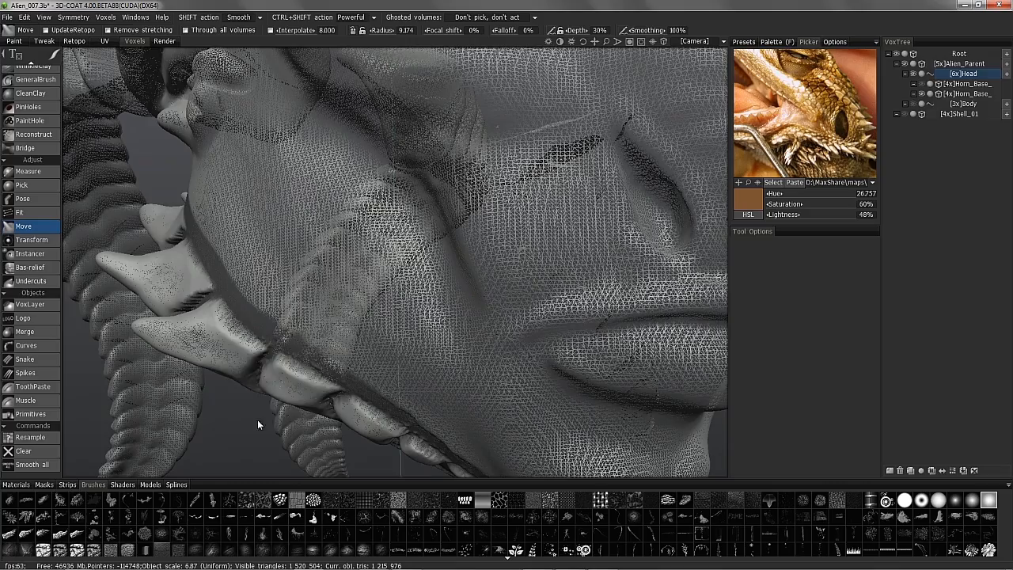
alt+drag(261, 385, 346, 420)
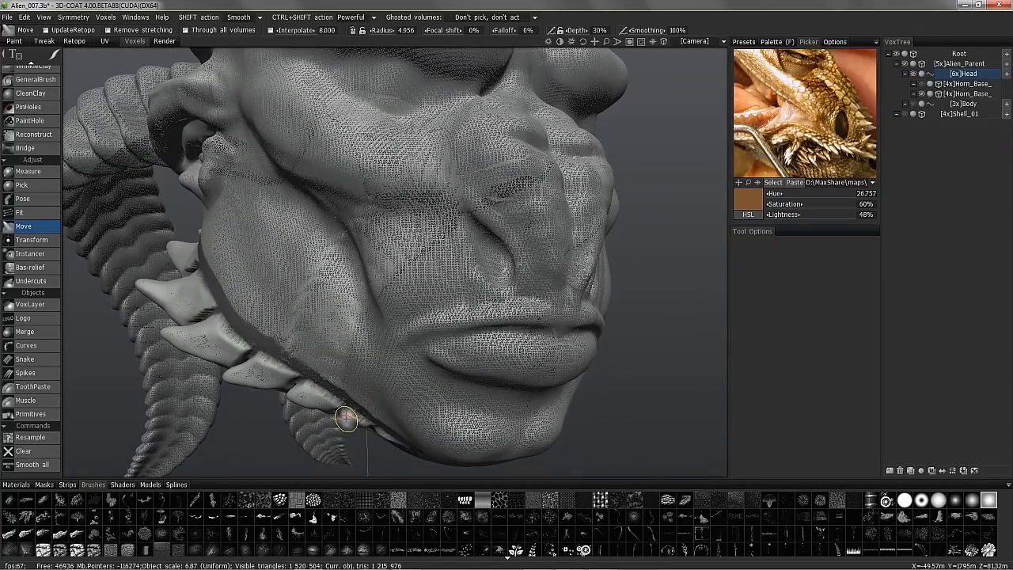
mouse_move(329, 417)
alt+mouse_down()
mouse_move(428, 230)
mouse_move(509, 283)
mouse_move(552, 280)
mouse_move(496, 278)
mouse_move(540, 330)
mouse_move(507, 327)
mouse_move(480, 310)
mouse_move(489, 308)
alt+mouse_up()
- Pull a jaw plate out into a point and check the spikes from the side
right_drag(489, 307, 474, 307)
mouse_move(474, 291)
mouse_down()
mouse_move(441, 286)
mouse_move(615, 291)
mouse_move(644, 199)
mouse_move(650, 264)
mouse_move(346, 299)
mouse_up()
alt+right_drag(346, 298, 480, 344)
alt+drag(480, 344, 206, 335)
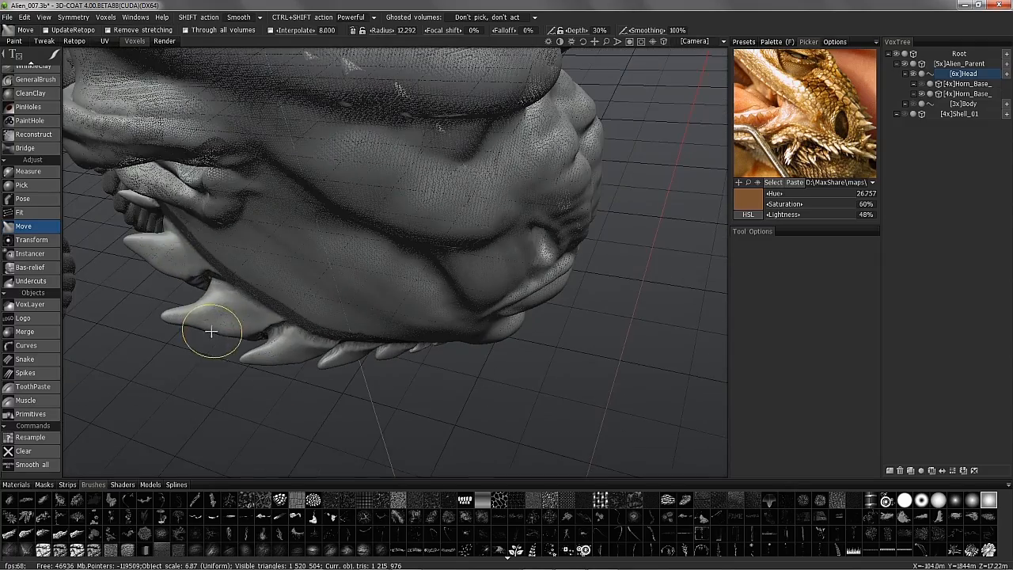
alt+right_drag(182, 323, 292, 181)
alt+drag(292, 182, 206, 222)
alt+drag(196, 344, 36, 355)
scroll(77, 371, up, 6)
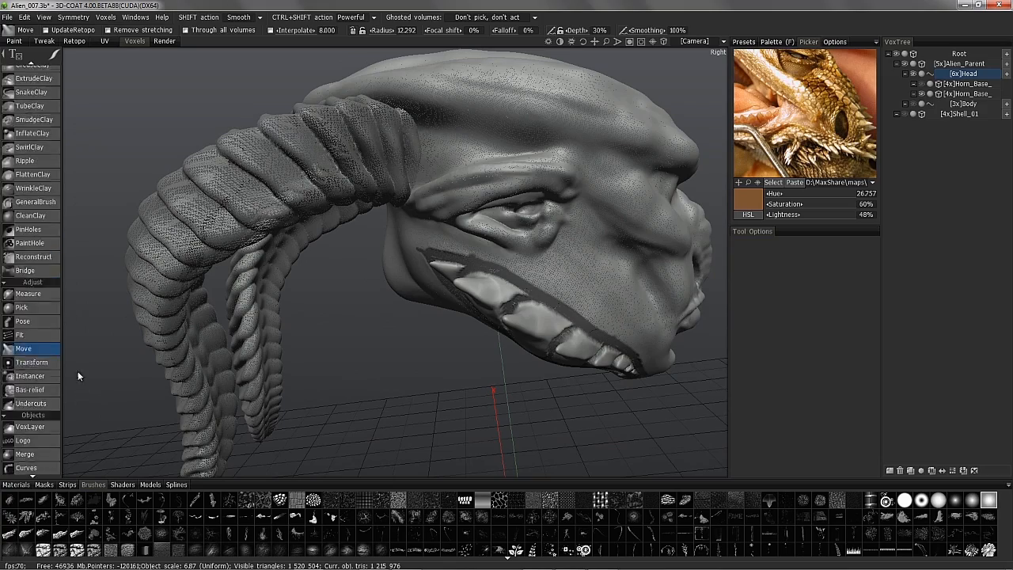
- Select the CreaseClay brush and frame the spiky jaw plates up close
click(32, 193)
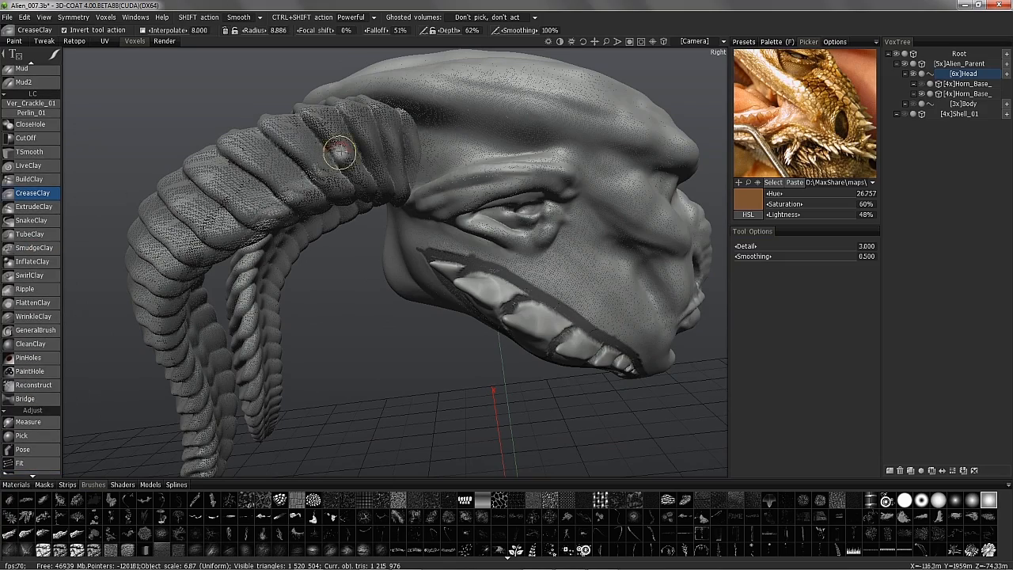
alt+right_drag(475, 206, 505, 313)
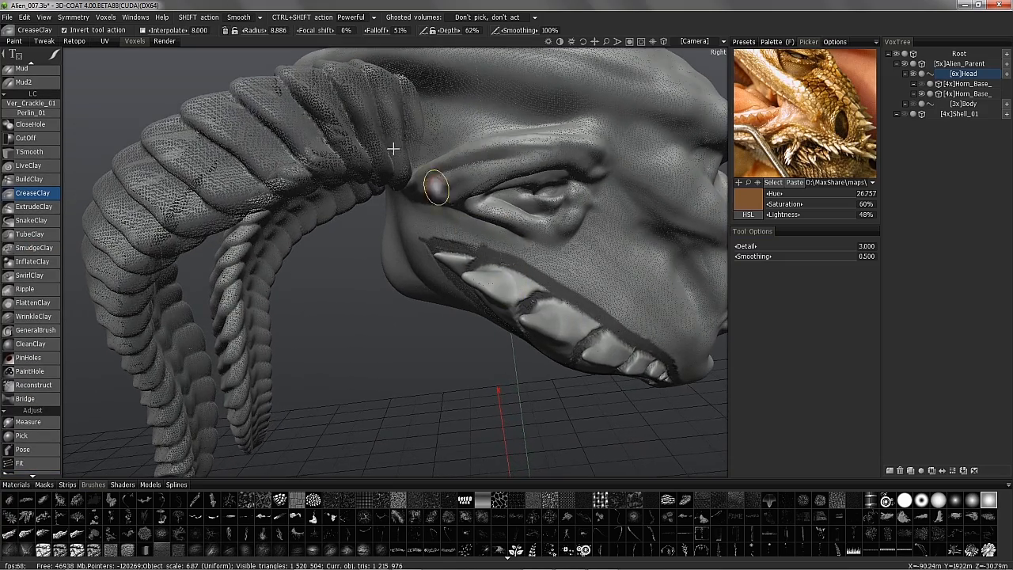
alt+drag(548, 239, 531, 266)
alt+right_drag(531, 266, 535, 295)
alt+drag(587, 230, 622, 254)
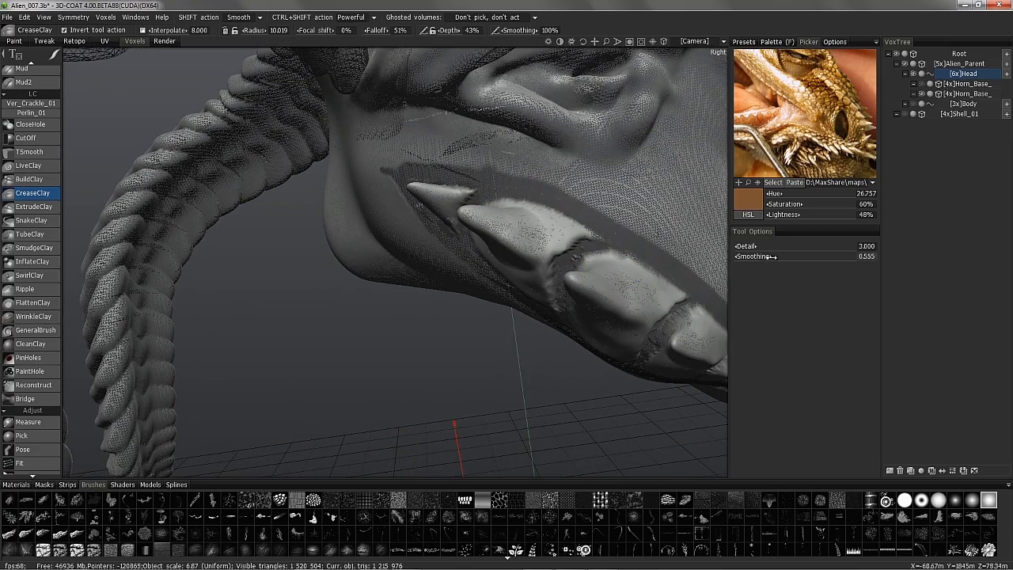
alt+drag(553, 236, 380, 198)
key(ctrl+z)
key(ctrl+z)
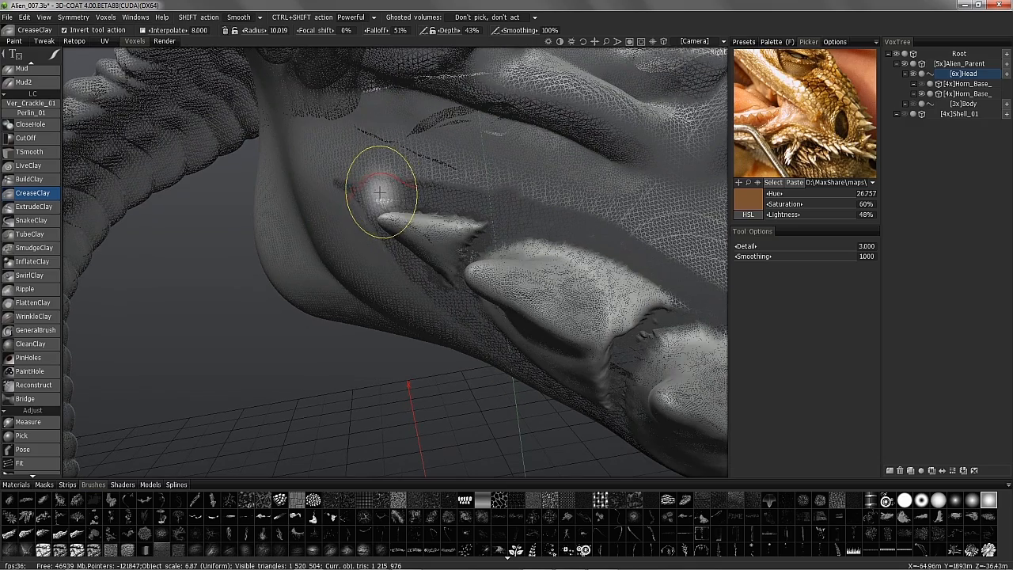
alt+drag(529, 311, 599, 296)
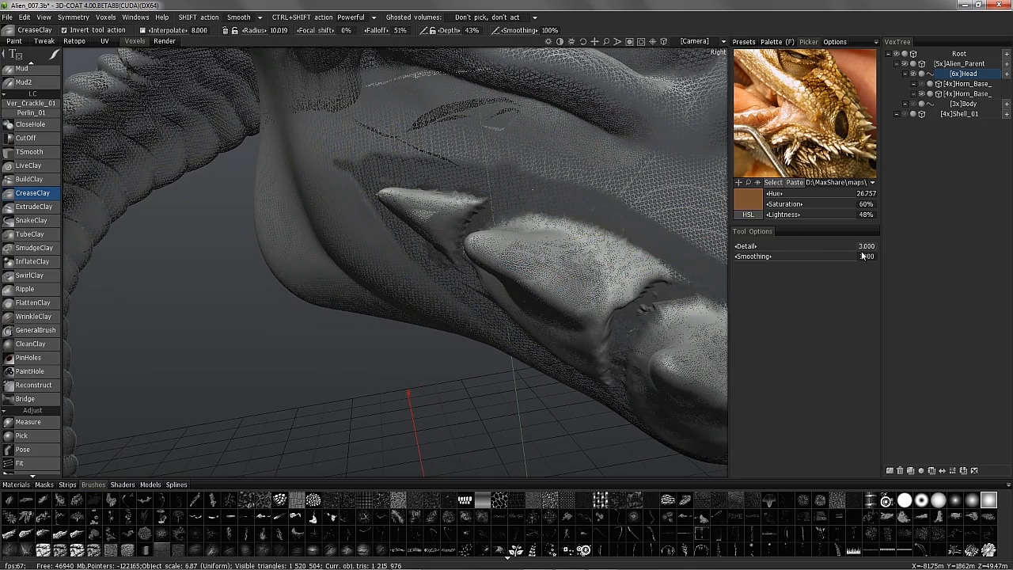
- Set the brush Detail value in Tool Options to 4
click(890, 252)
text(4)
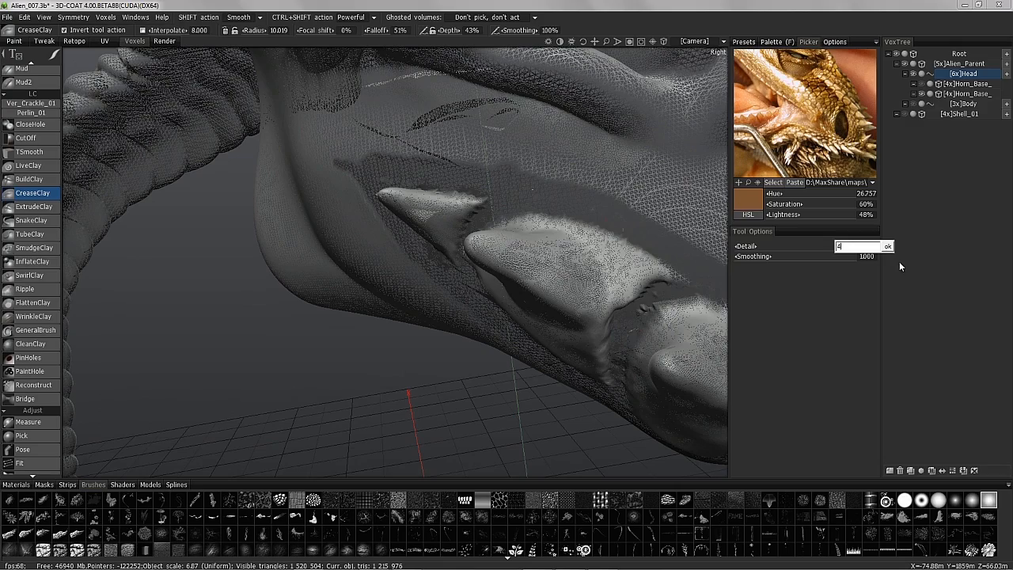
key(Return)
mouse_move(560, 287)
alt+mouse_down()
mouse_move(523, 209)
mouse_move(515, 283)
mouse_move(502, 272)
mouse_move(606, 245)
mouse_move(475, 273)
mouse_move(514, 249)
mouse_move(372, 290)
mouse_move(498, 226)
mouse_move(474, 206)
alt+mouse_up()
- Change the stroke mode and crease the first jaw spikes into sharp edges
click(92, 61)
alt+drag(467, 118, 485, 35)
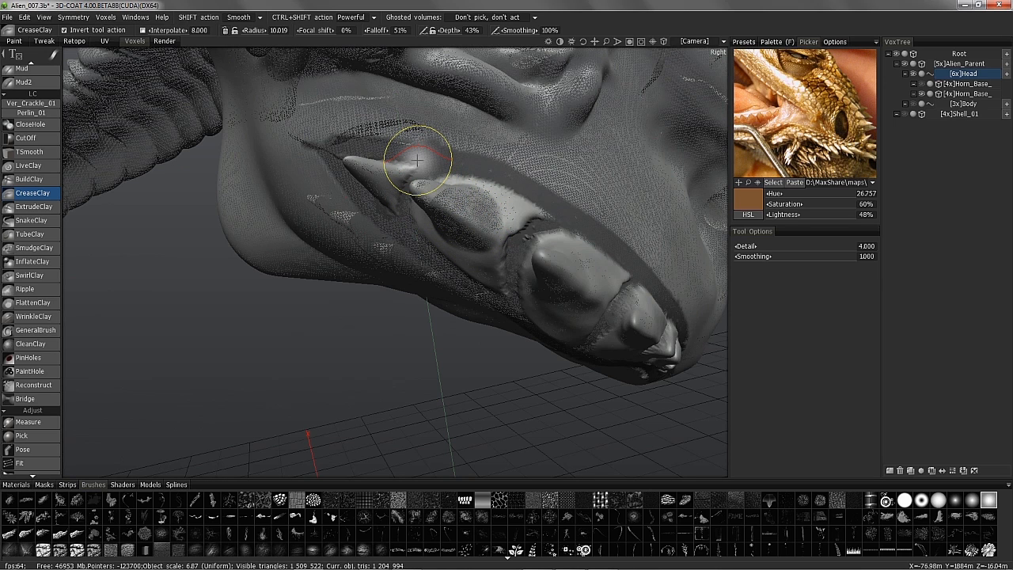
alt+drag(418, 161, 402, 163)
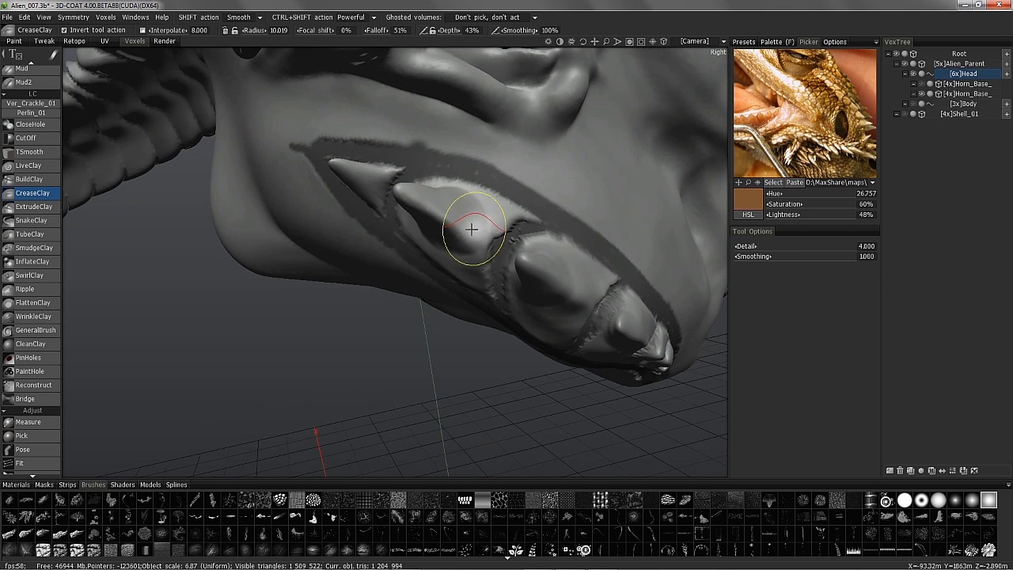
alt+drag(419, 203, 354, 237)
mouse_move(354, 237)
mouse_down()
mouse_move(312, 190)
mouse_move(590, 151)
mouse_up()
mouse_move(590, 146)
mouse_down()
mouse_move(597, 151)
mouse_move(563, 224)
mouse_move(392, 196)
mouse_move(503, 186)
mouse_up()
- Open the brush presets list and look along the jaw spikes to check the creases
click(744, 42)
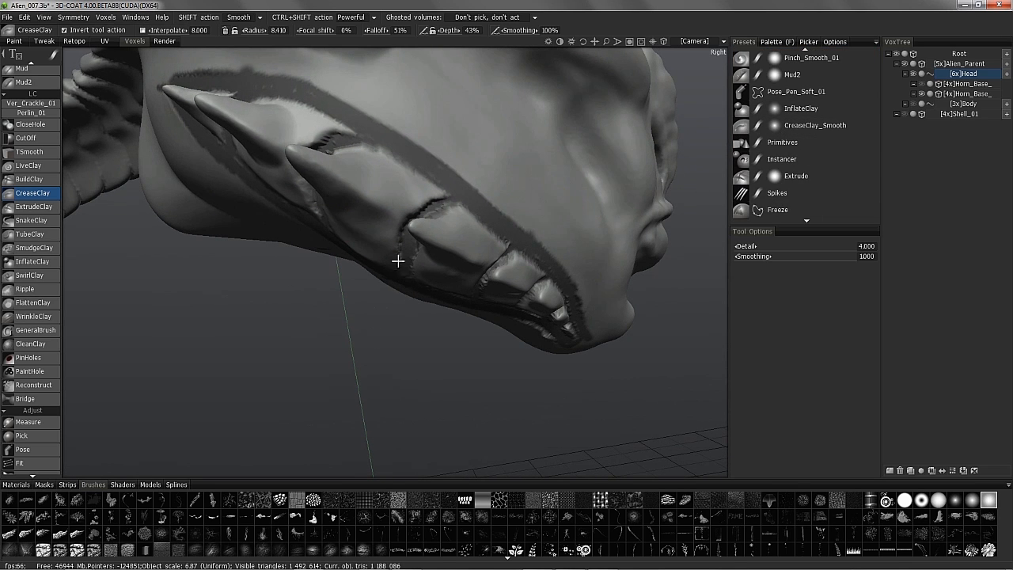
alt+right_drag(413, 201, 729, 49)
alt+drag(340, 162, 423, 237)
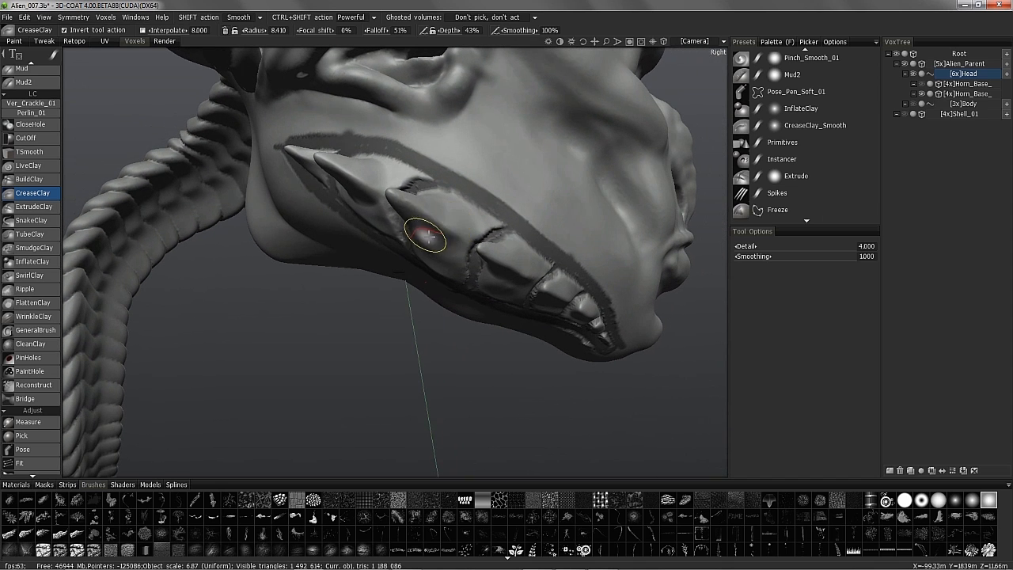
alt+drag(486, 251, 419, 205)
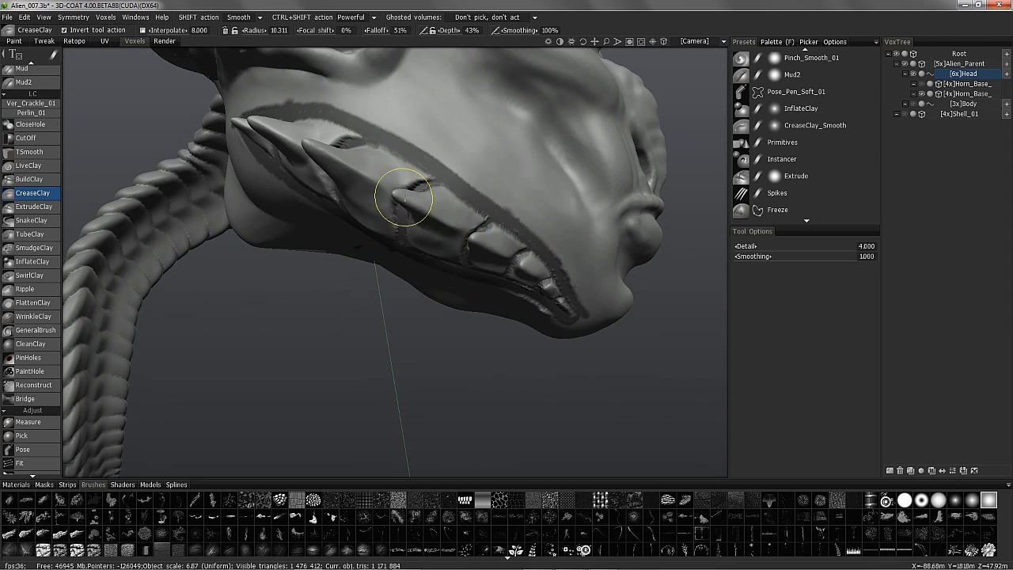
alt+drag(403, 198, 393, 255)
alt+drag(490, 299, 511, 155)
- Show the whole horned head in a frontal three-quarter view
alt+drag(497, 205, 571, 190)
alt+drag(484, 147, 250, 269)
alt+drag(414, 357, 407, 383)
alt+right_drag(332, 319, 514, 384)
alt+drag(515, 384, 407, 366)
alt+right_drag(407, 367, 280, 267)
alt+drag(280, 268, 331, 251)
alt+drag(279, 281, 255, 304)
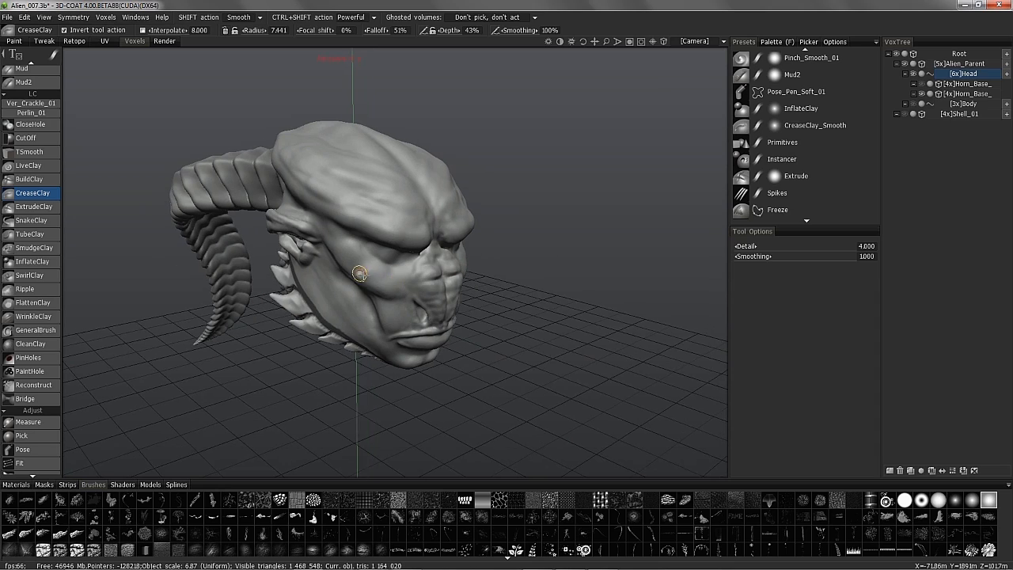
- Zoom out until the torso and arms show under the head, facing front
alt+drag(398, 293, 407, 293)
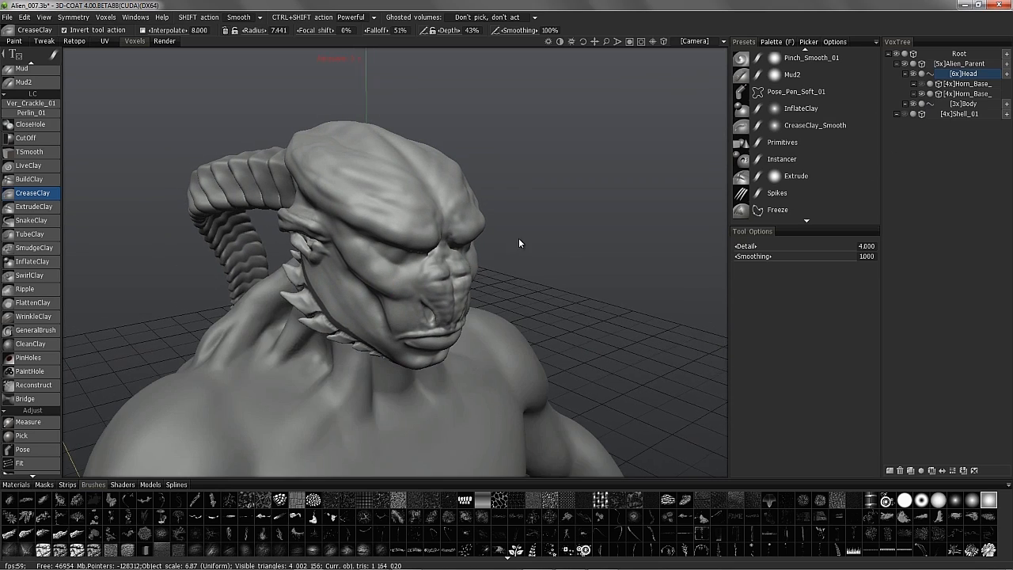
alt+right_drag(545, 262, 387, 263)
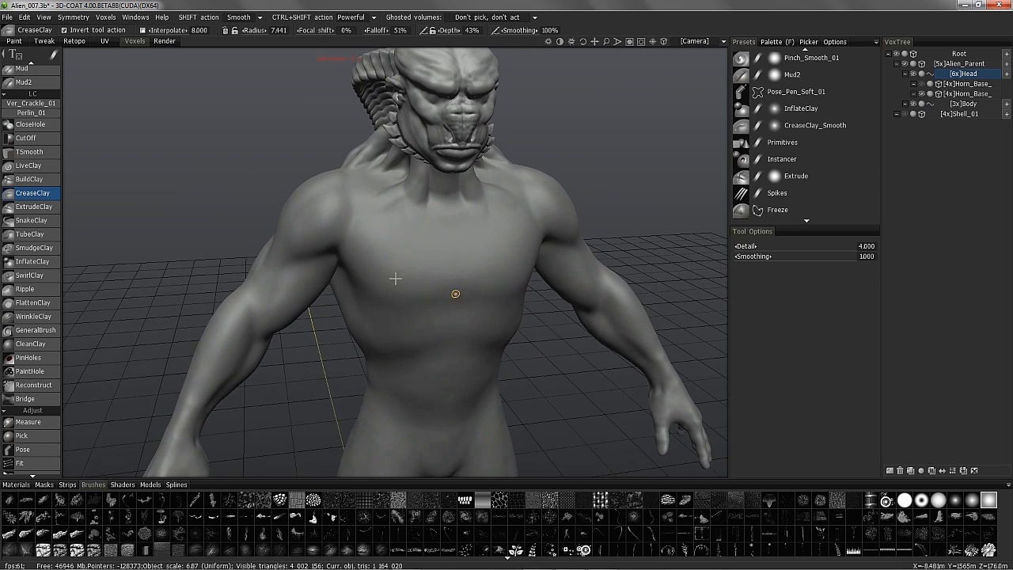
alt+drag(583, 331, 319, 243)
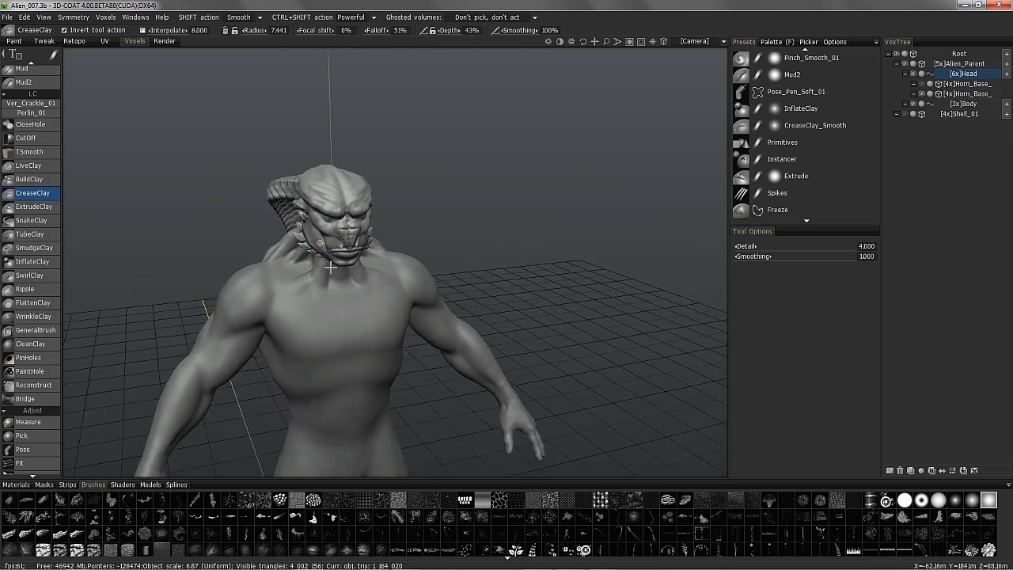